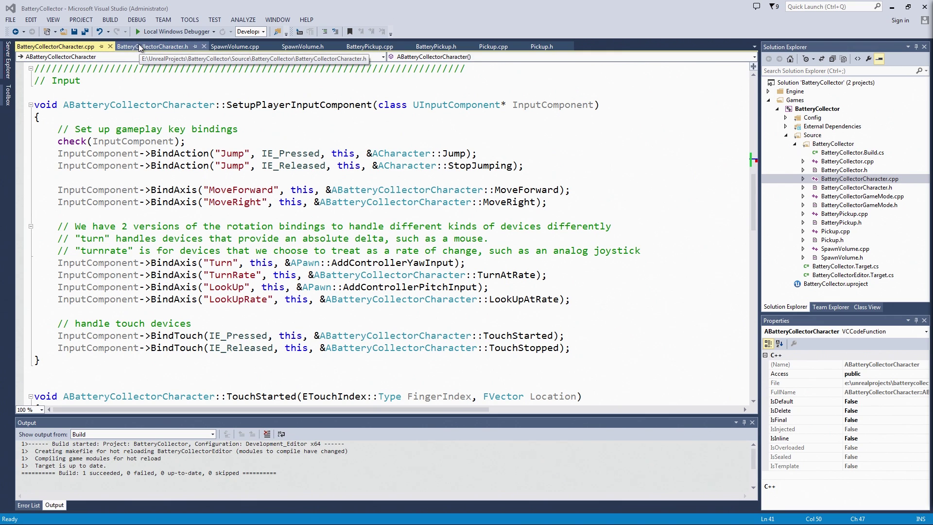
Step: Declare UFUNCTION(BlueprintCallable, Category = "Pickups") void CollectPickups(); below the APawn interface comment
click(141, 48)
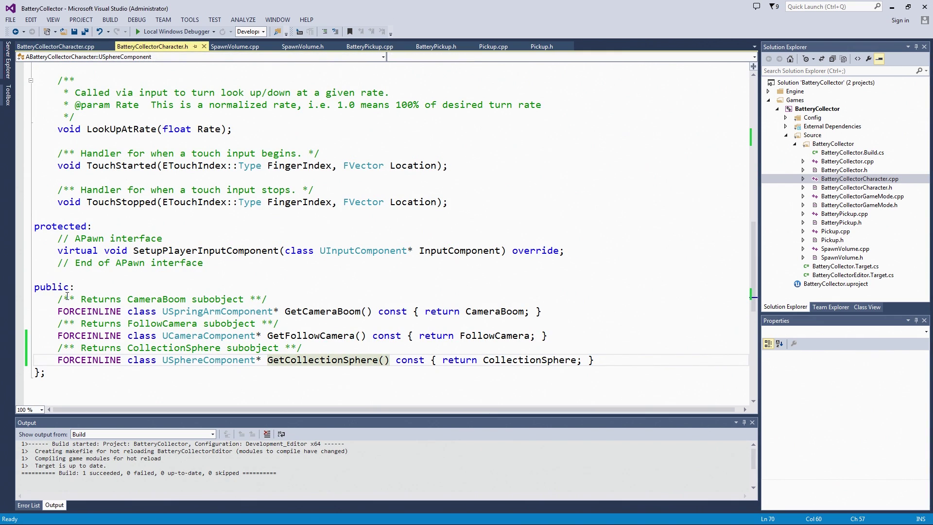
click(212, 262)
key(Return)
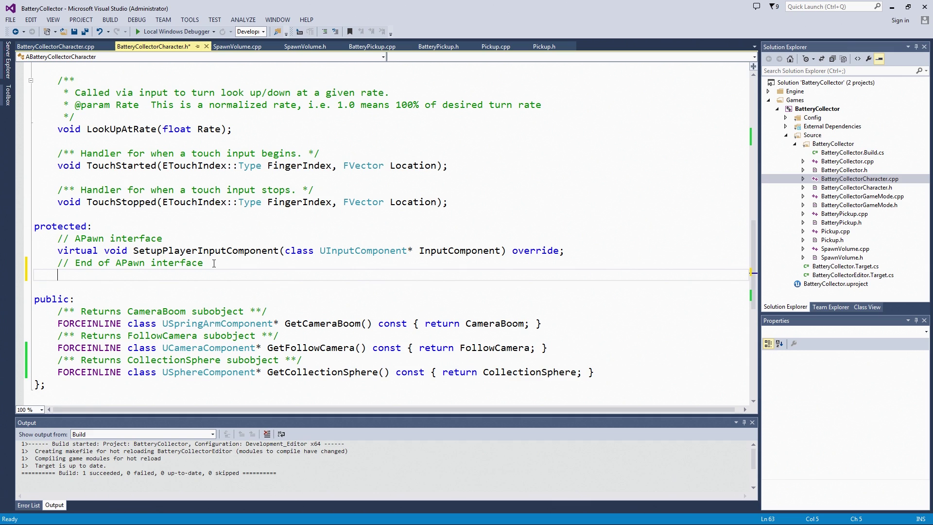
key(Return)
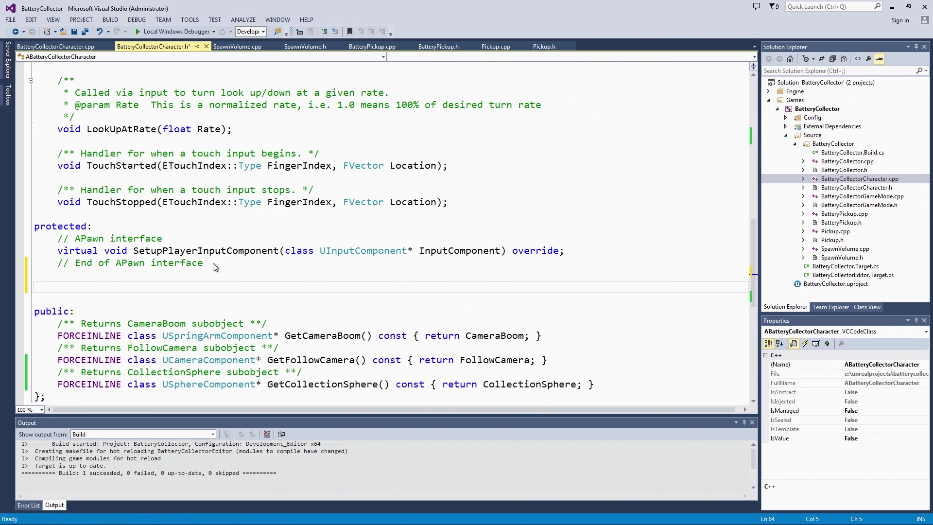
text(void Co)
text(llectPickup()
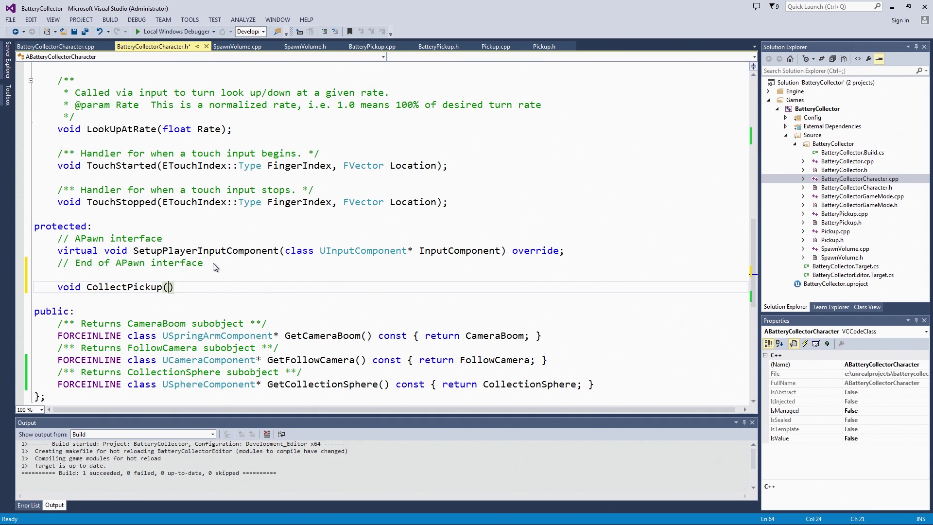
key(Left)
text(s)
key(Right)
key(Right)
text(;)
key(ctrl+Return)
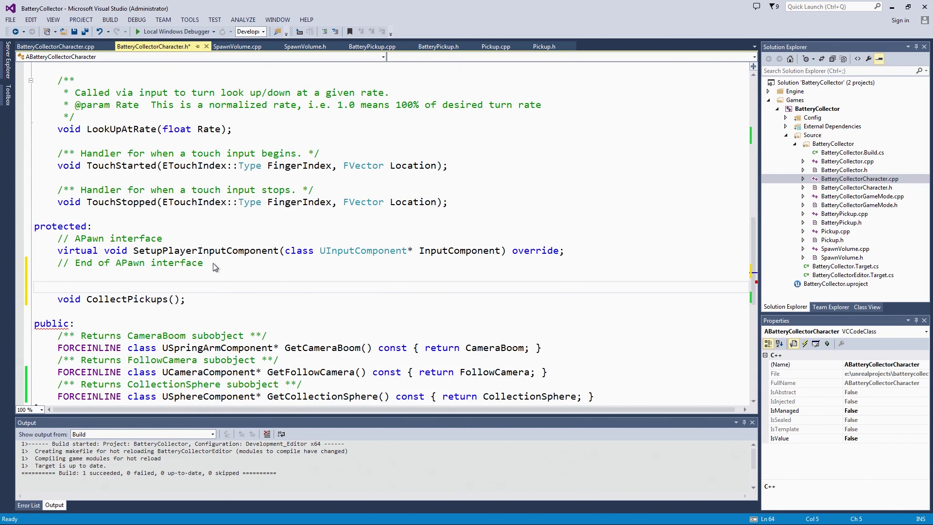
text(U)
text(FUNC)
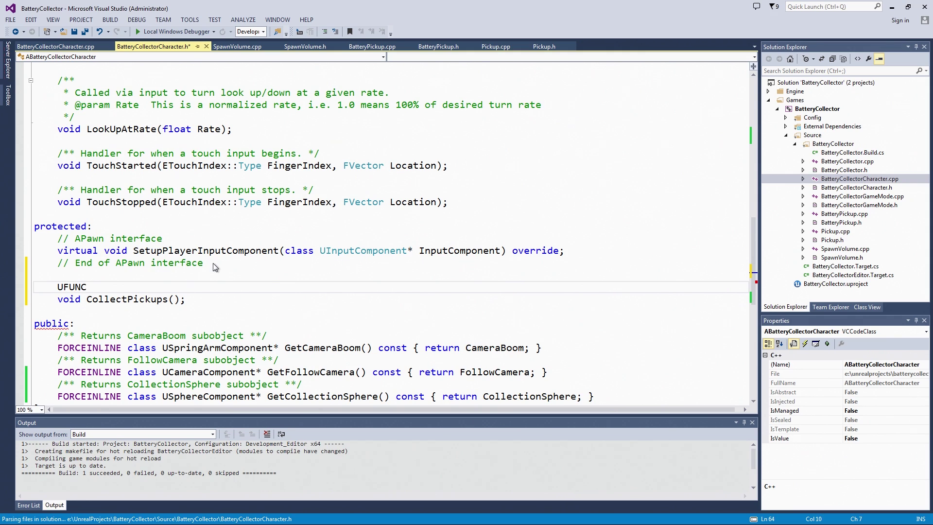
text(TION)
key(BackSpace)
key(BackSpace)
text(ON)
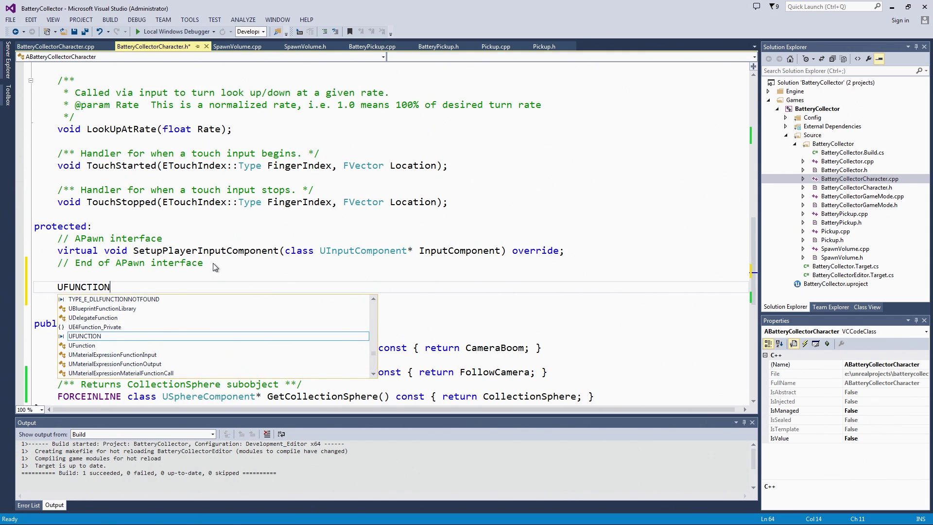
text((Blue)
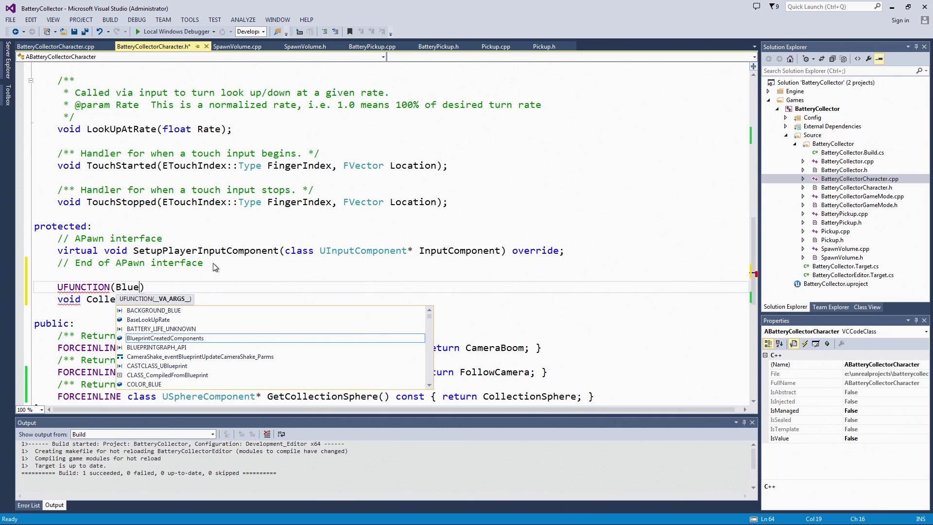
text(printC)
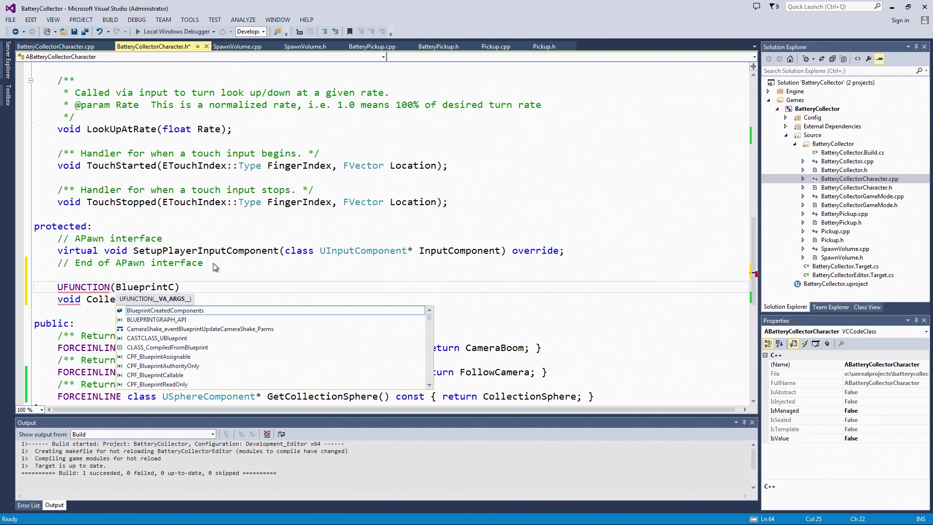
text(allable)
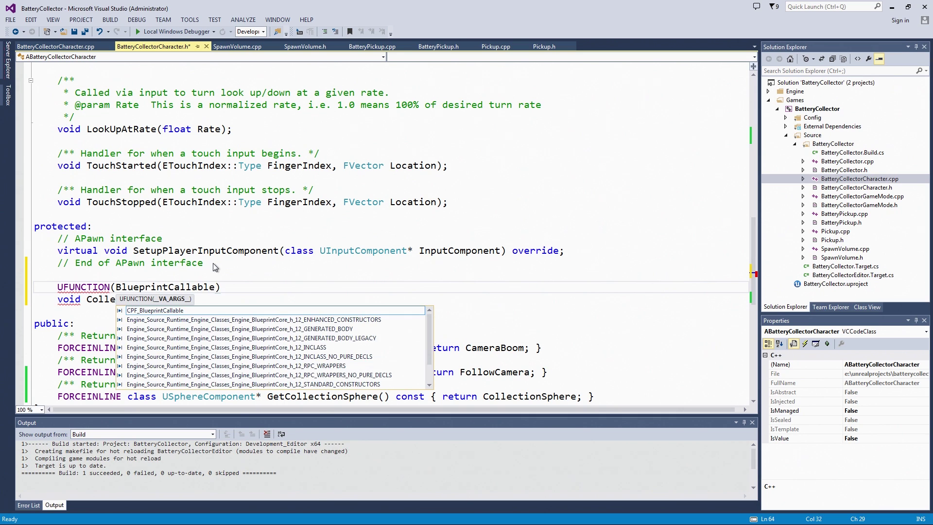
text(, Cate)
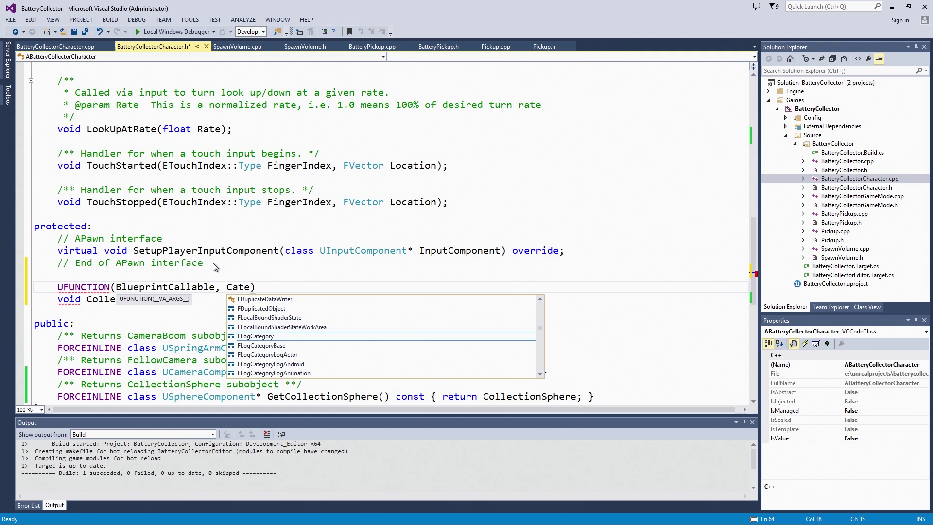
text(gory = )
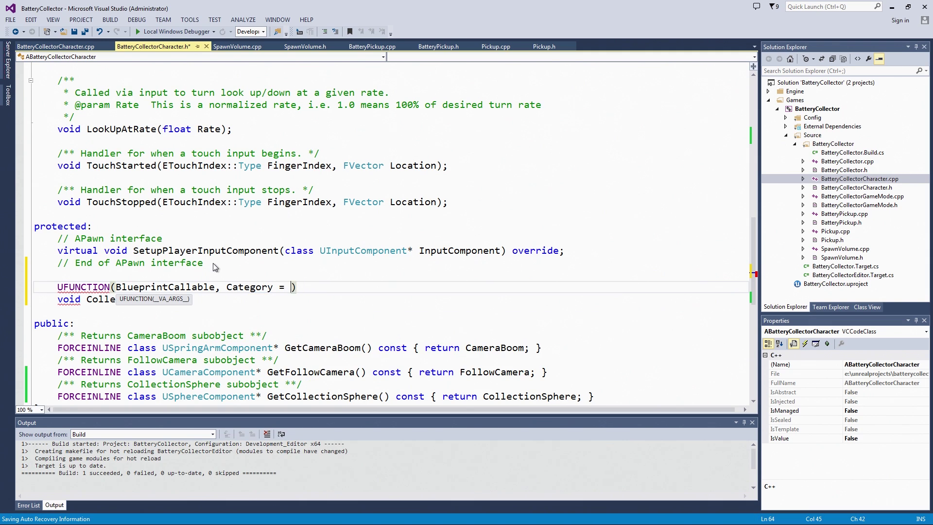
text("Pickups)
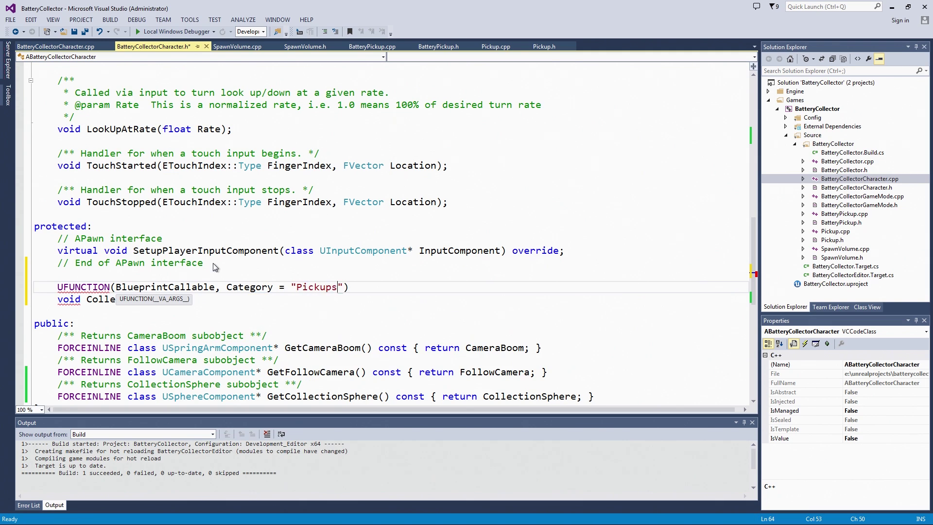
key(Up)
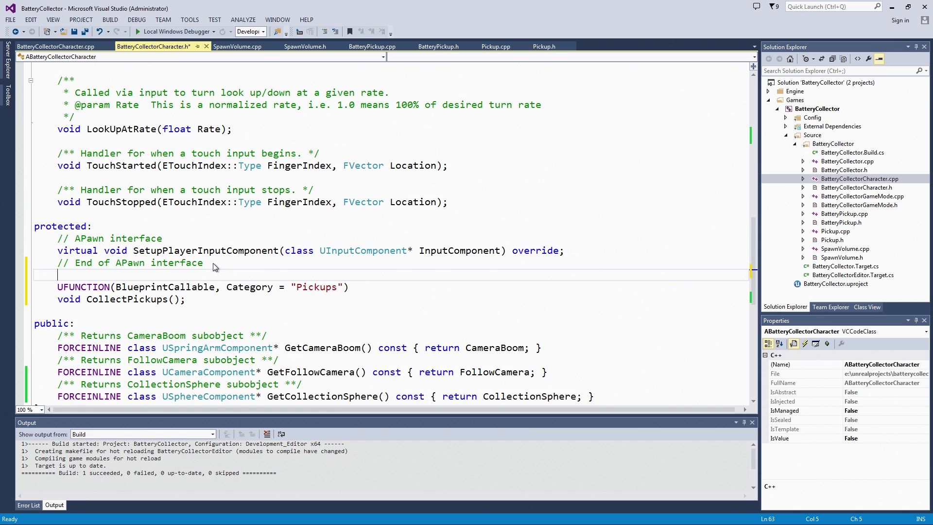
key(Return)
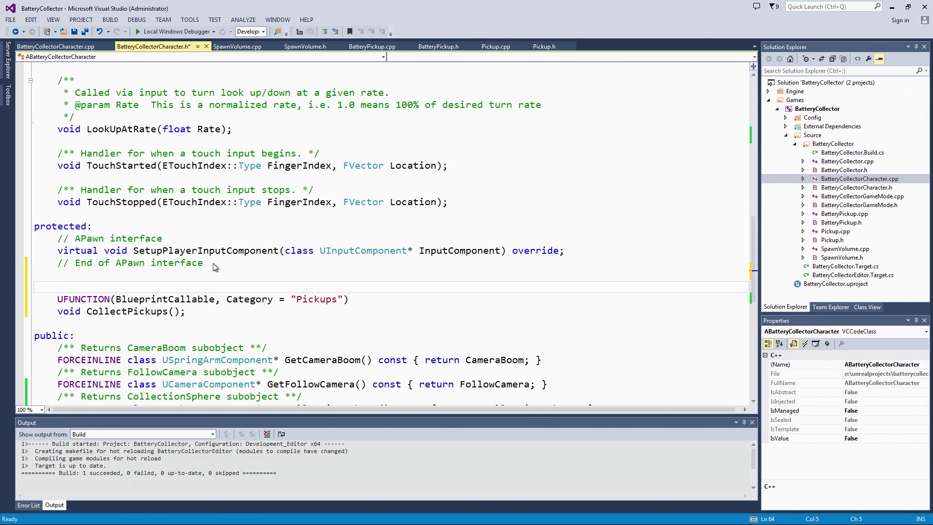
Step: Save the header and correct the CollectPickups doc comment about collecting pickups inside CollectionSphere
key(ctrl+s)
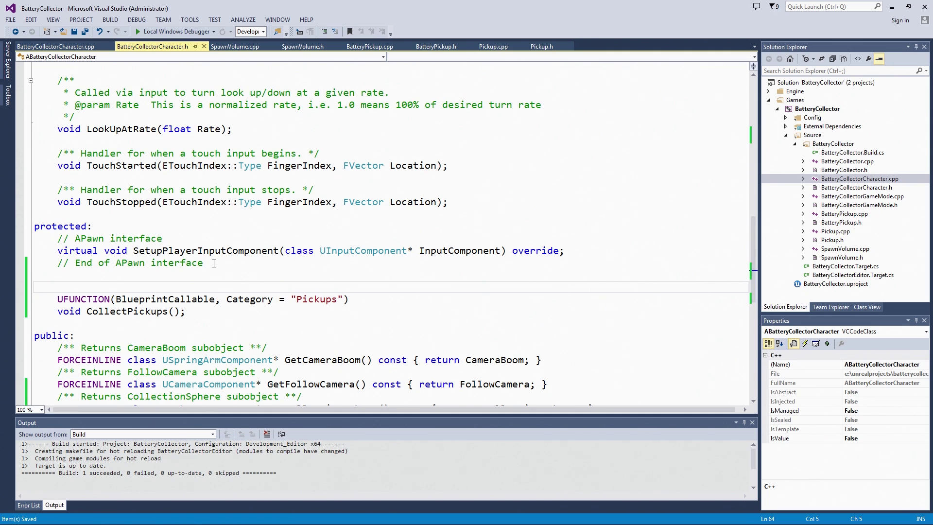
text(/)
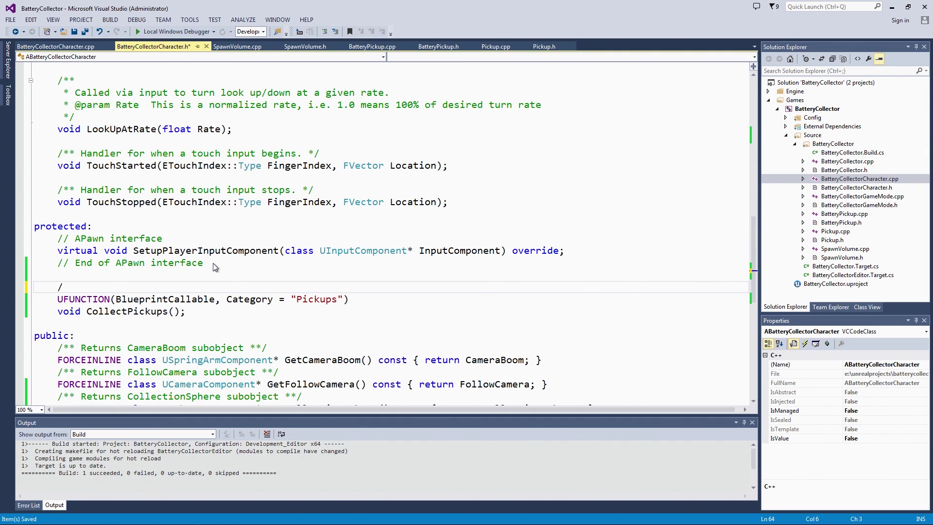
text(** )
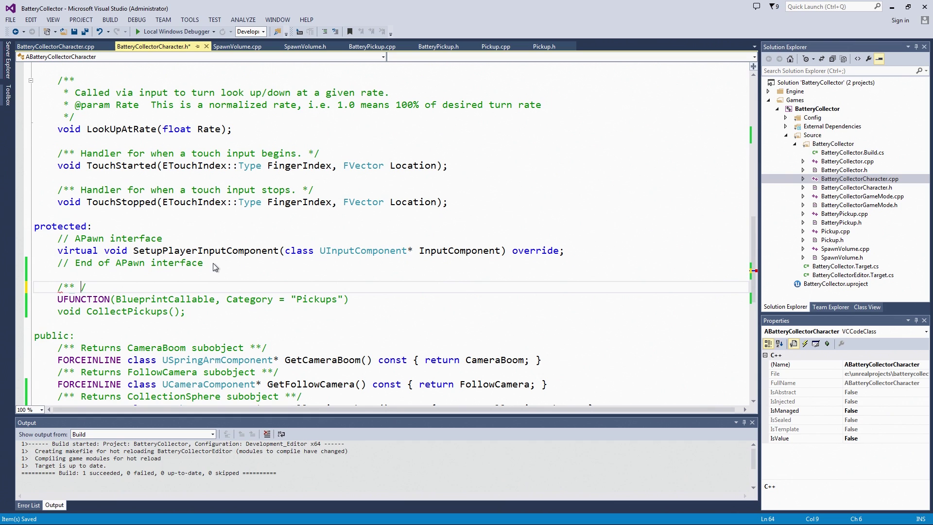
text(Cal)
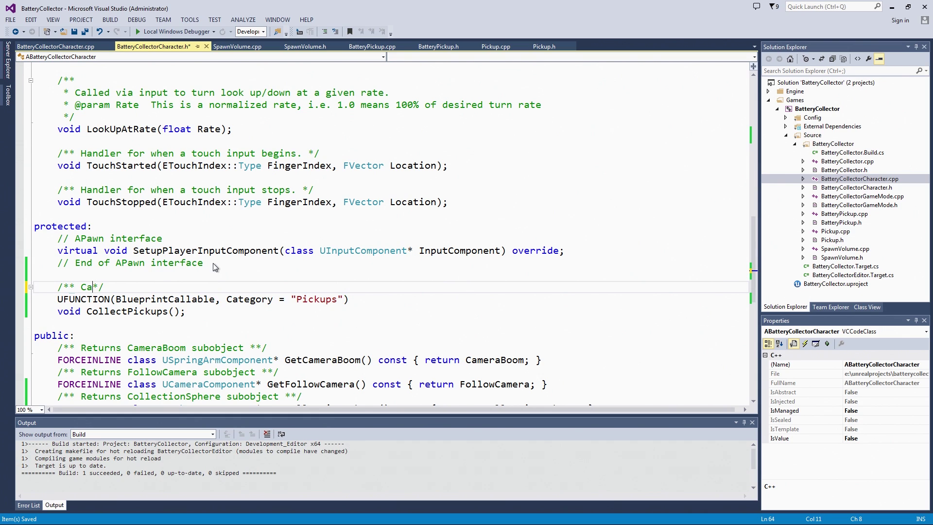
text(led when we p)
text(ress a key)
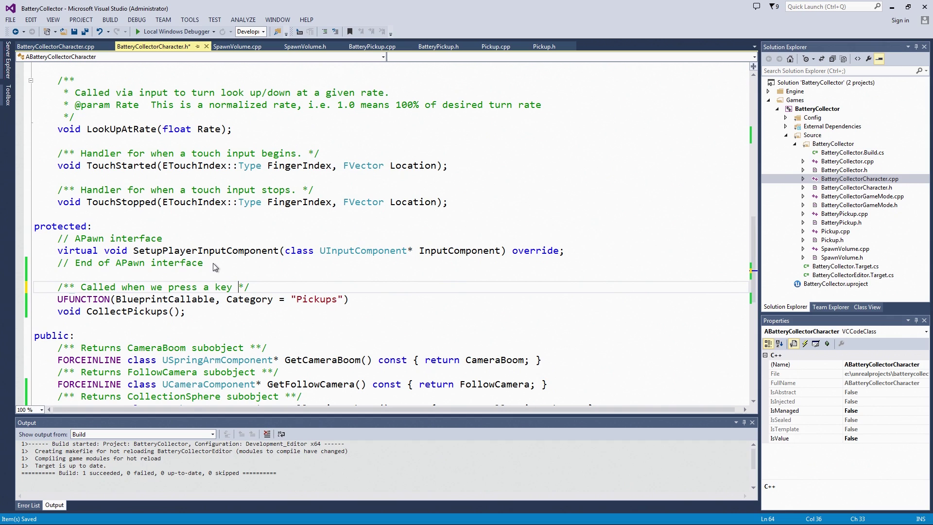
text(to )
text(collect any pick)
text(up)
key(BackSpace)
key(BackSpace)
text(ups)
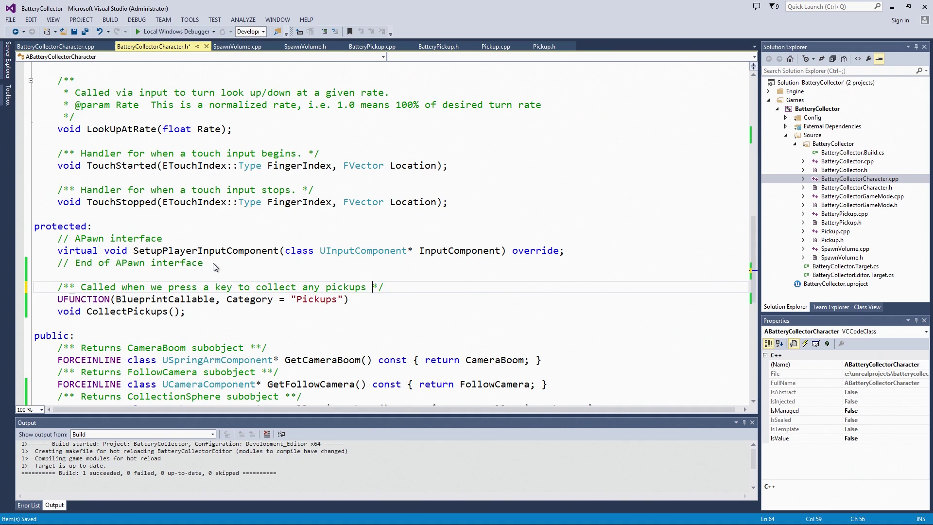
text( inside the Sphere)
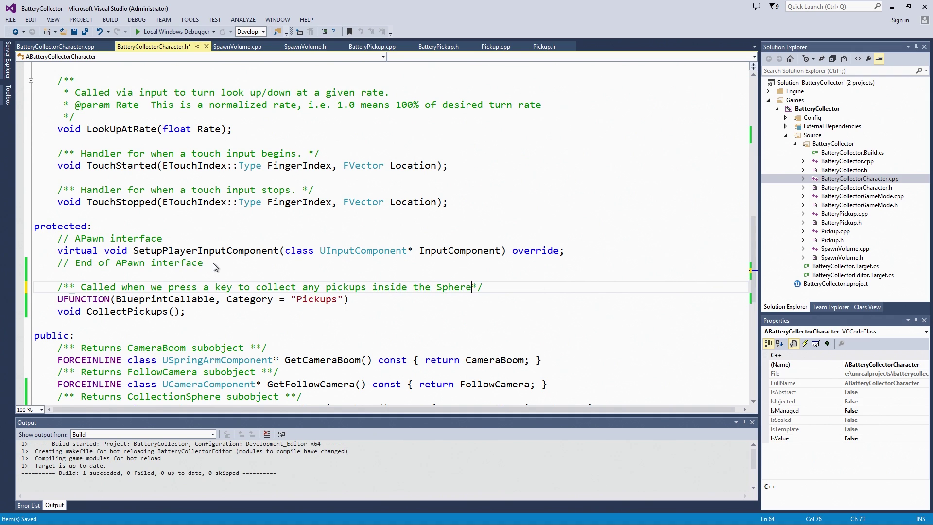
key(BackSpace)
key(BackSpace)
key(BackSpace)
key(BackSpace)
key(BackSpace)
text(Colle)
text(ctionSphere)
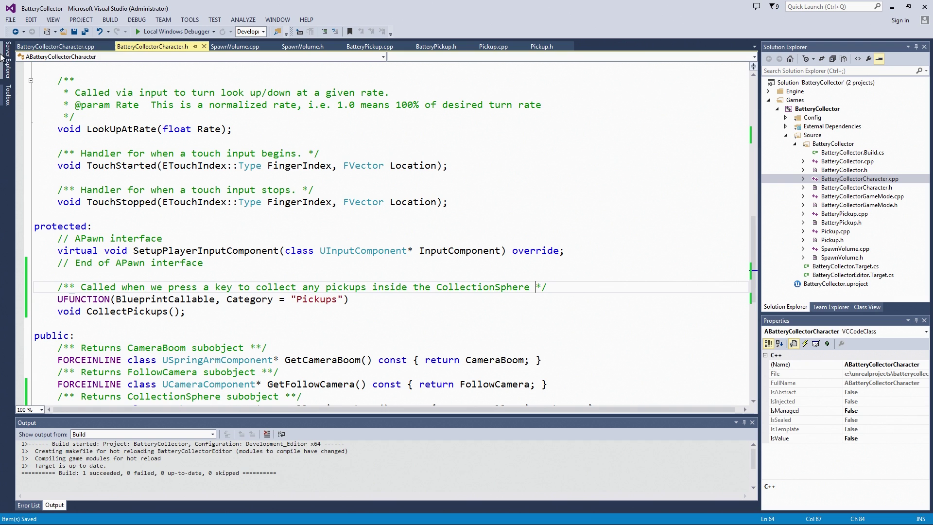
Step: Add #include "Pickup.h" after the existing includes in BatteryCollectorCharacter.cpp and save
click(49, 50)
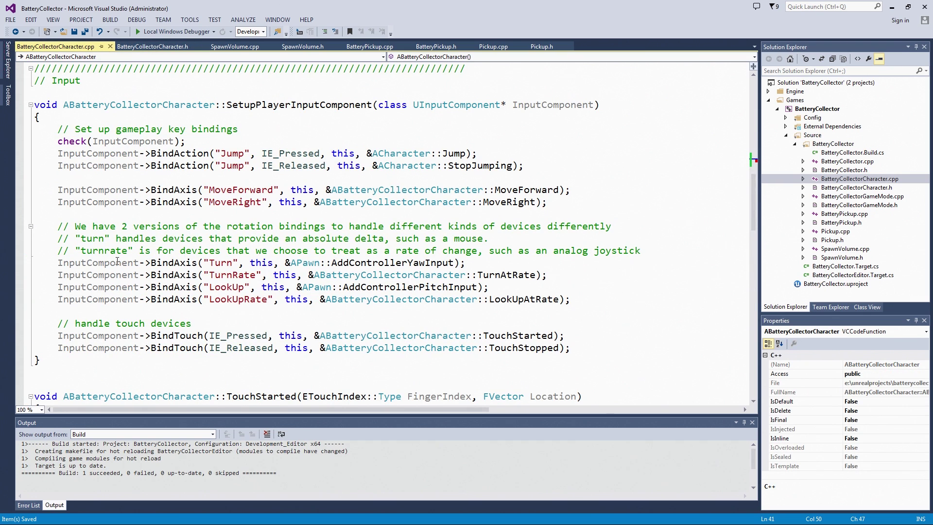
scroll(163, 280, up, 8)
scroll(168, 280, up, 10)
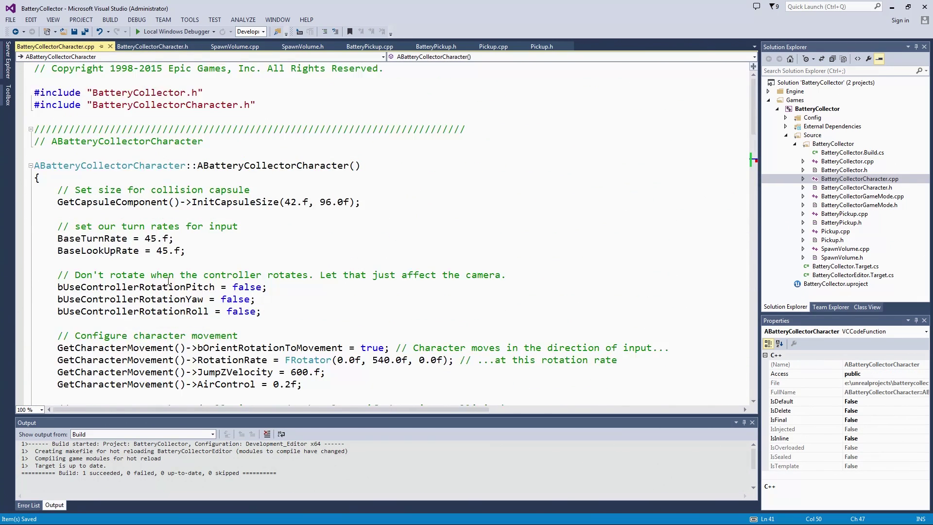
click(283, 98)
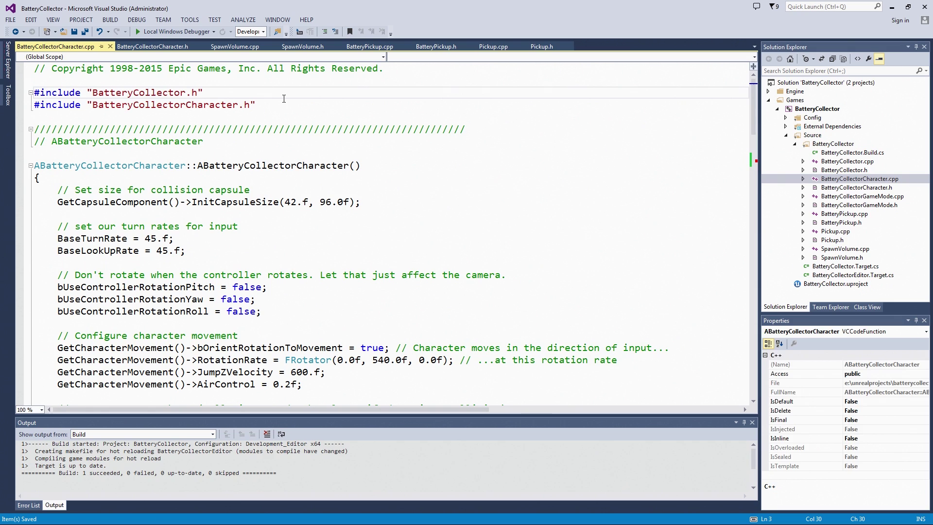
click(278, 107)
key(Return)
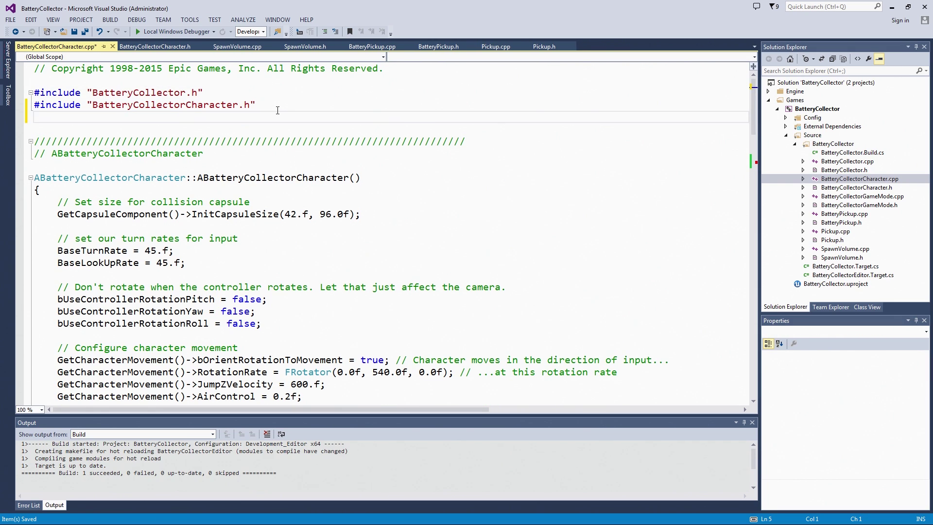
text(#include ")
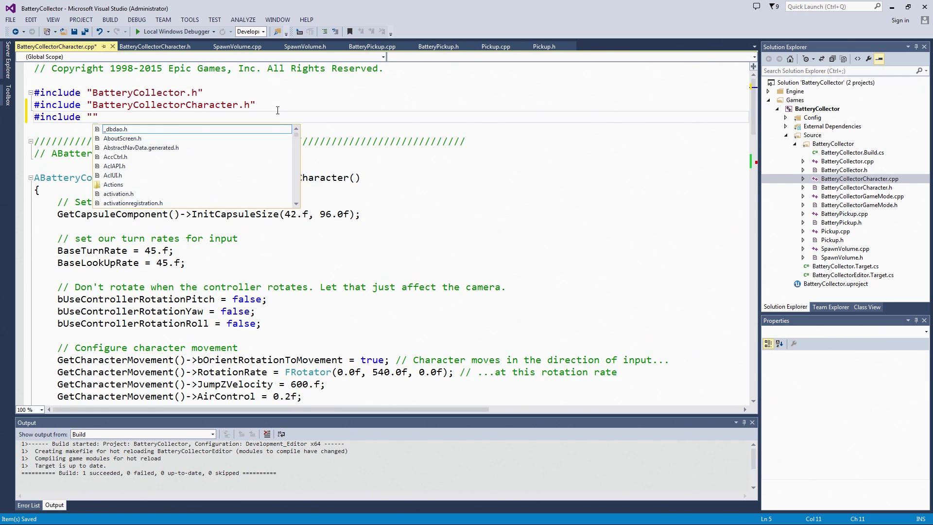
text(Pick)
key(BackSpace)
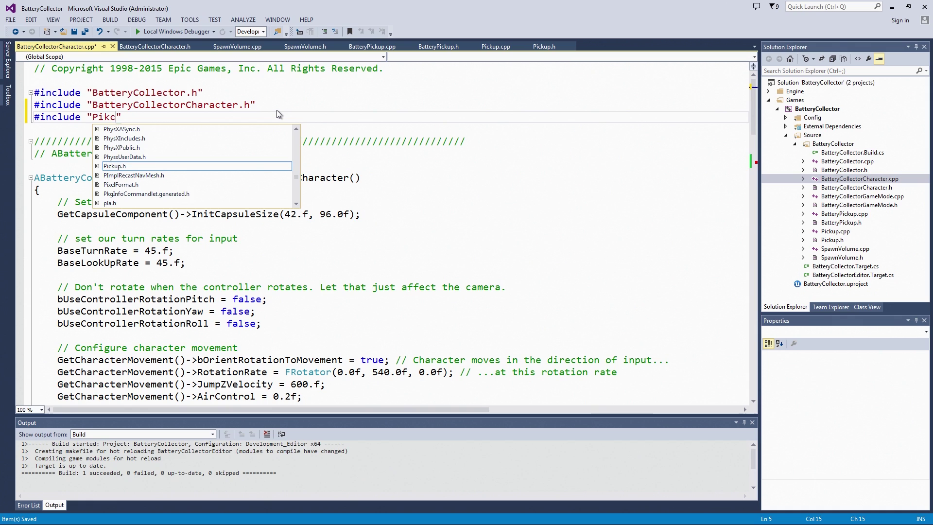
key(BackSpace)
text(ckup.h)
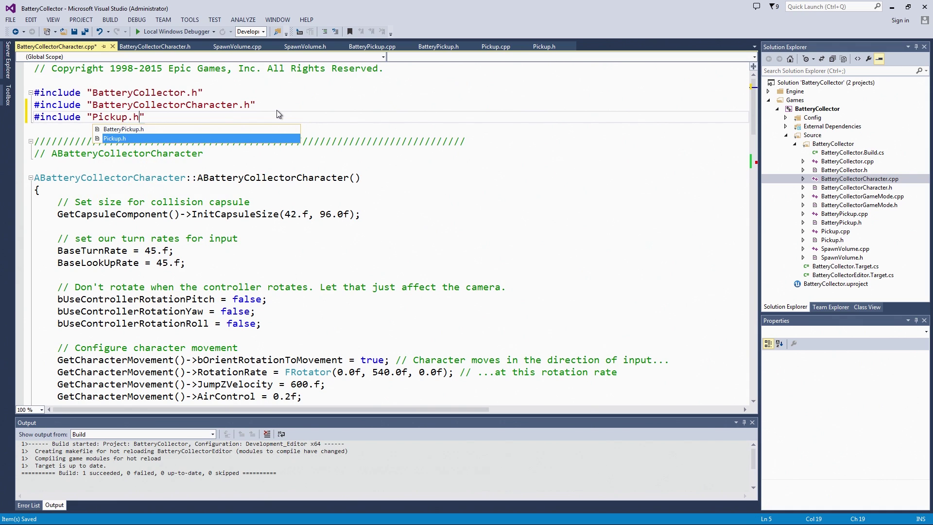
key(ctrl+s)
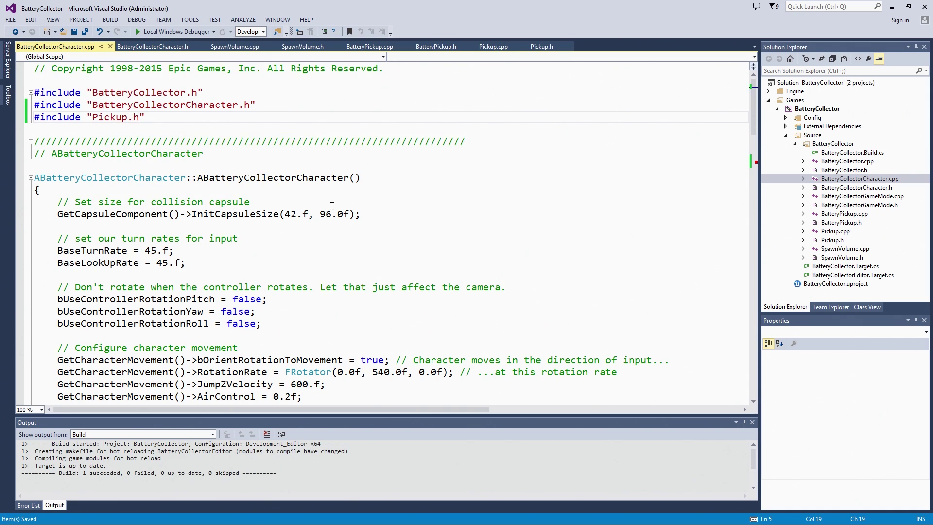
scroll(332, 207, down, 7)
scroll(332, 206, down, 10)
scroll(332, 207, down, 10)
scroll(330, 208, down, 1)
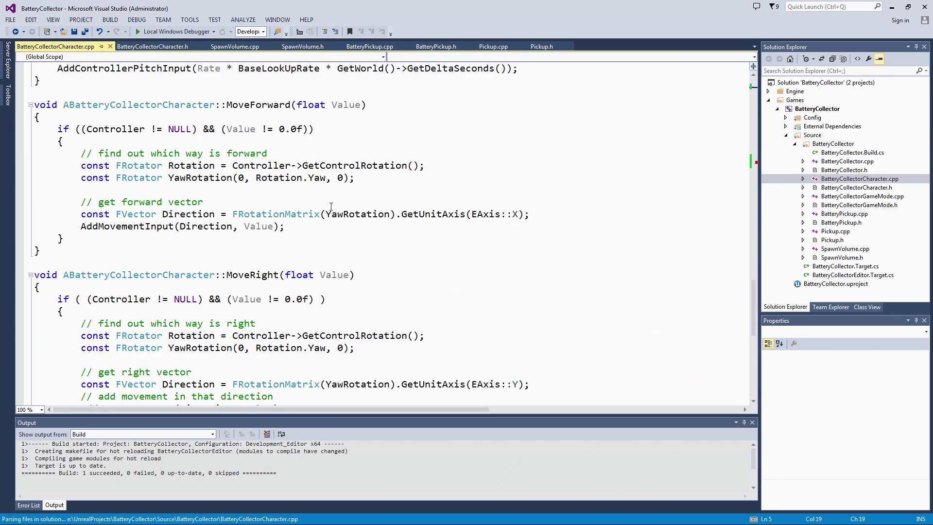
scroll(331, 208, down, 7)
scroll(329, 206, up, 3)
Step: Add an empty void ABatteryCollectorCharacter::CollectPickups() definition below MoveRight
click(114, 296)
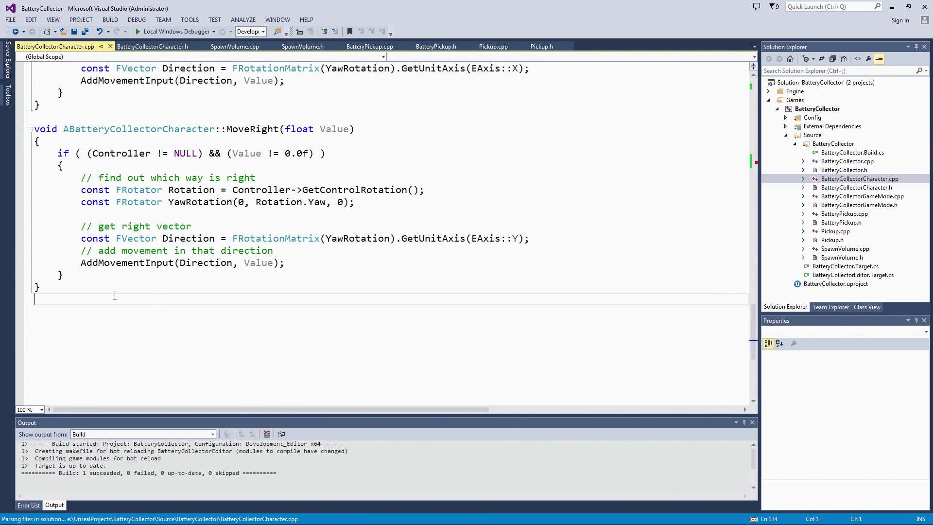
key(Return)
text(vo)
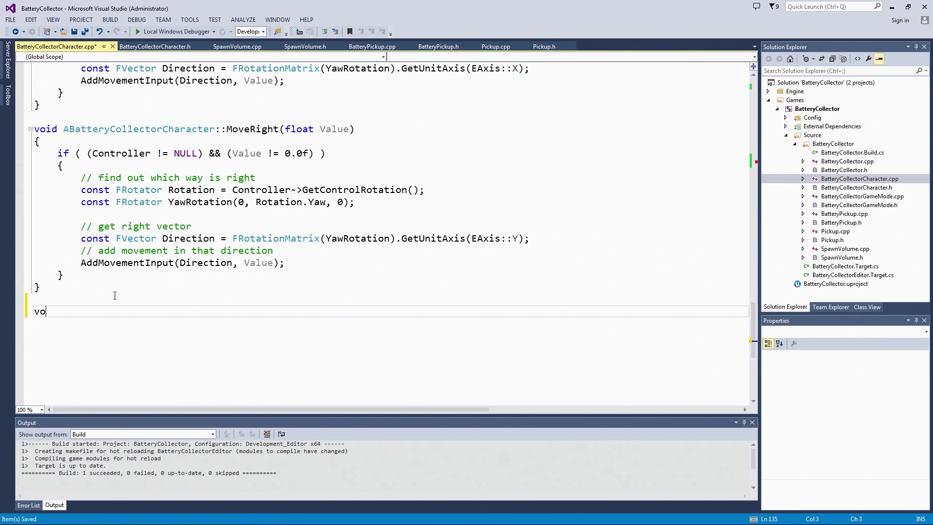
text(id AB)
text(atteryC)
text(olle)
text(ction)
key(BackSpace)
key(BackSpace)
key(BackSpace)
text(or)
text(Char)
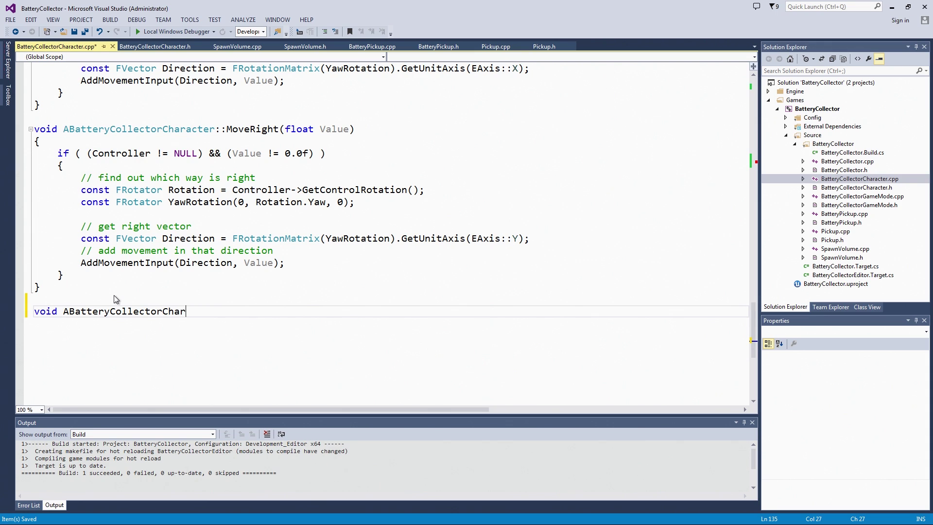
text(acter::)
text(Collec)
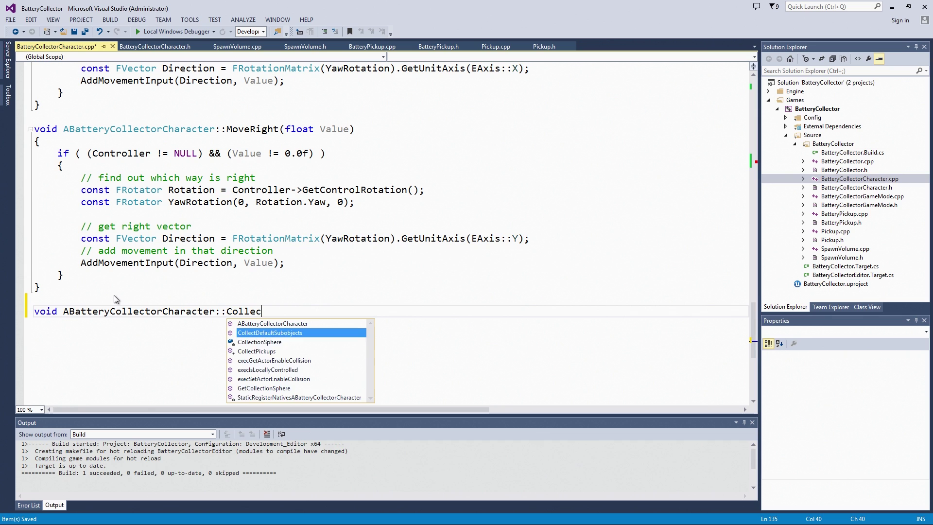
text(tPicku)
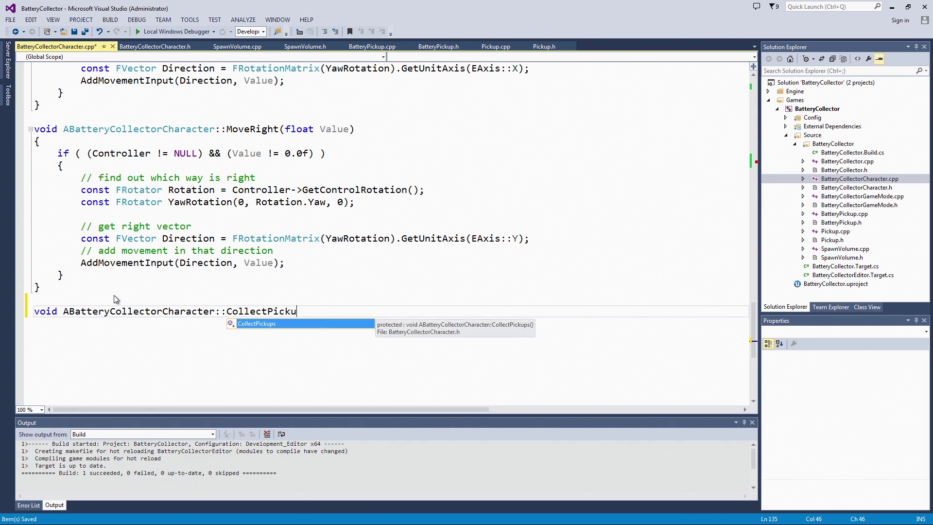
text(ps()
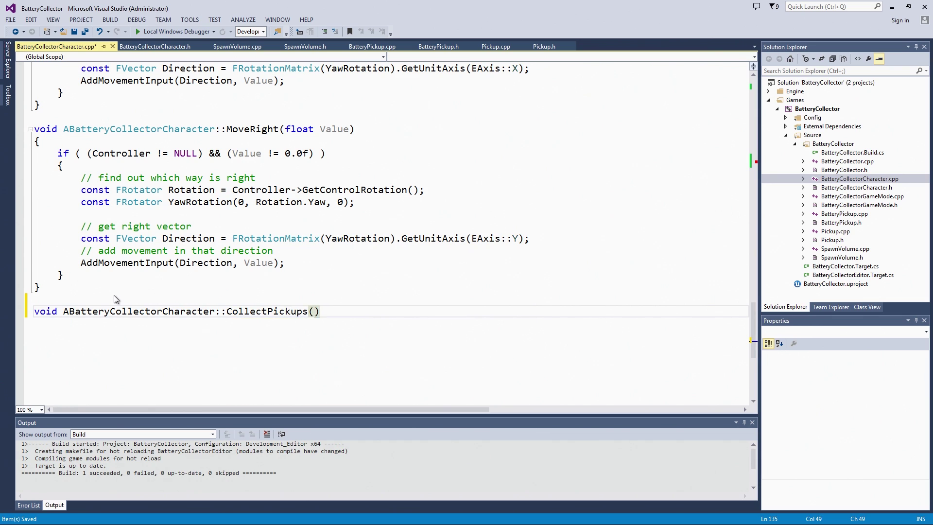
text())
key(Return)
text({)
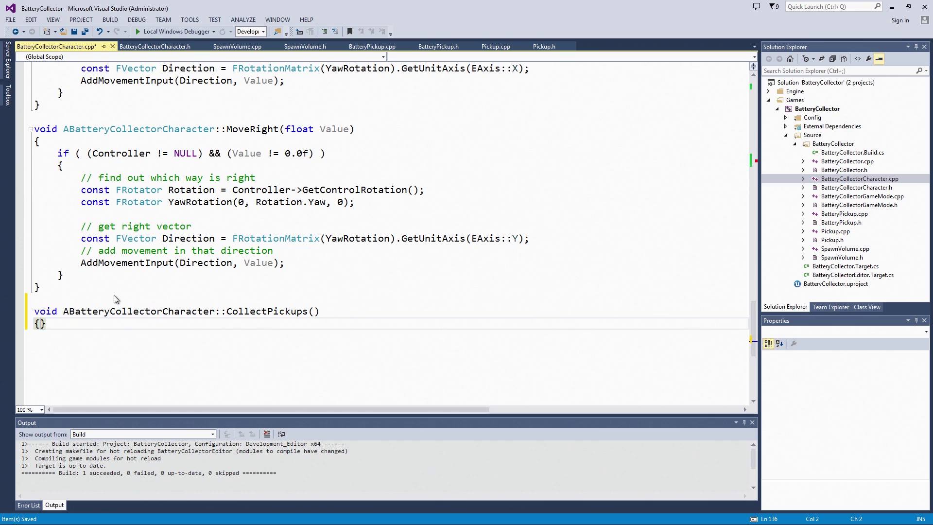
Step: Write the comments '// For each Actor we collected' and an indented '// Cast the actor to APickup'
key(Return)
text(//)
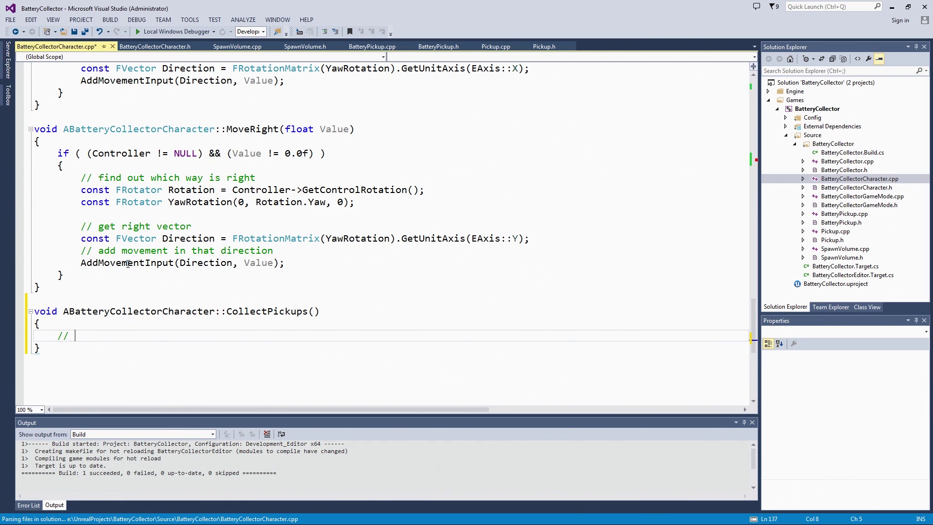
text(Get all ov)
text(erlapping )
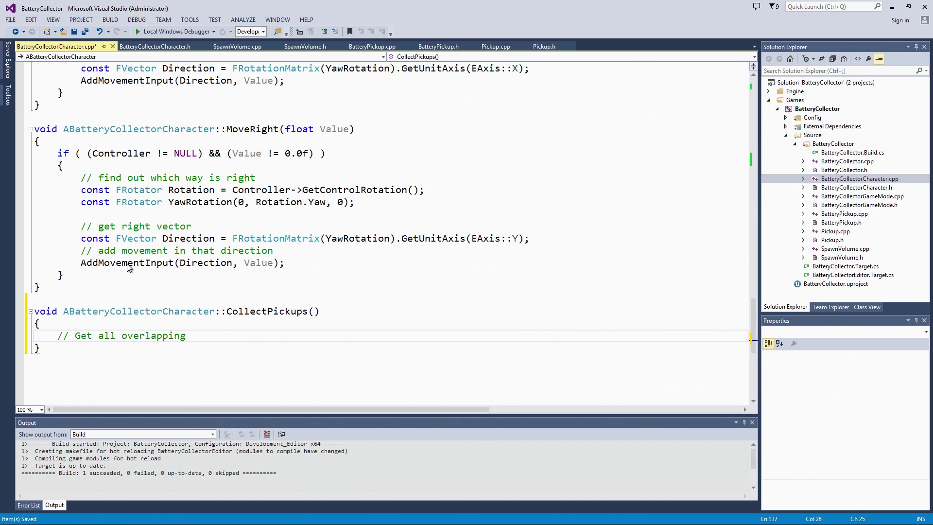
text(Actors and st)
text(ore them in an ar)
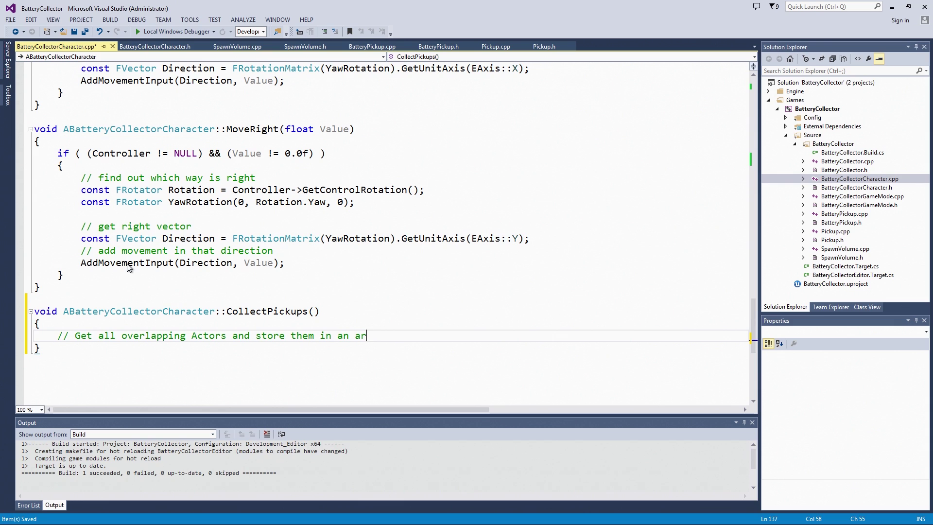
text(ray)
key(Return)
key(Return)
text(//)
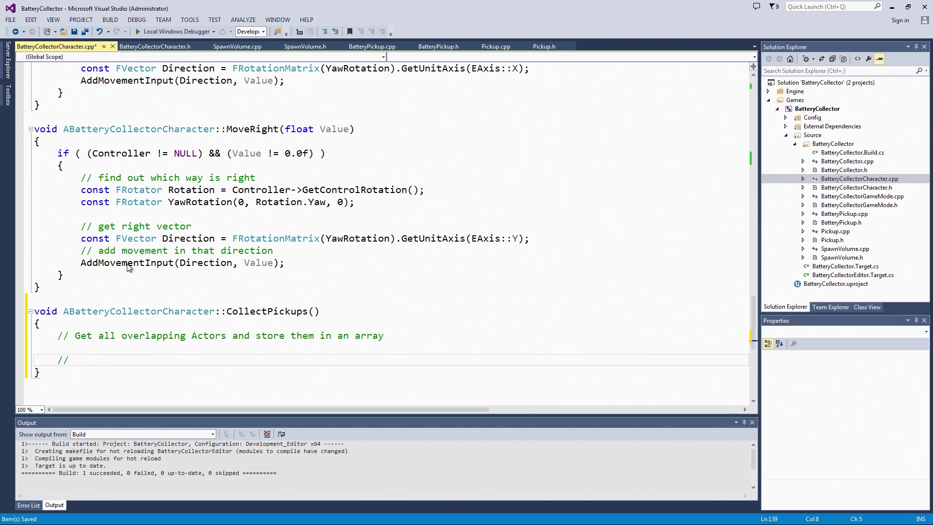
text( Gor)
key(BackSpace)
key(BackSpace)
key(BackSpace)
text(For each a)
text(c)
key(BackSpace)
key(BackSpace)
text(A)
text(ctor we collec)
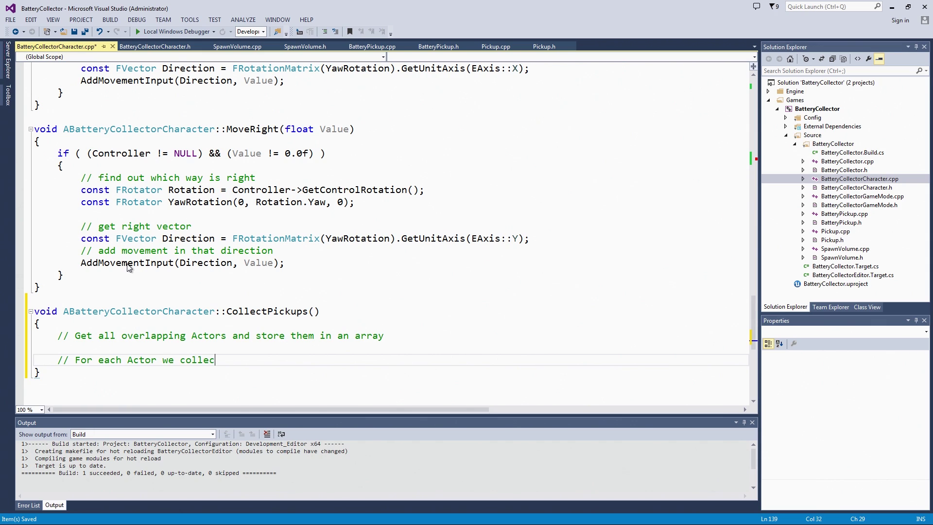
text(ted)
key(Return)
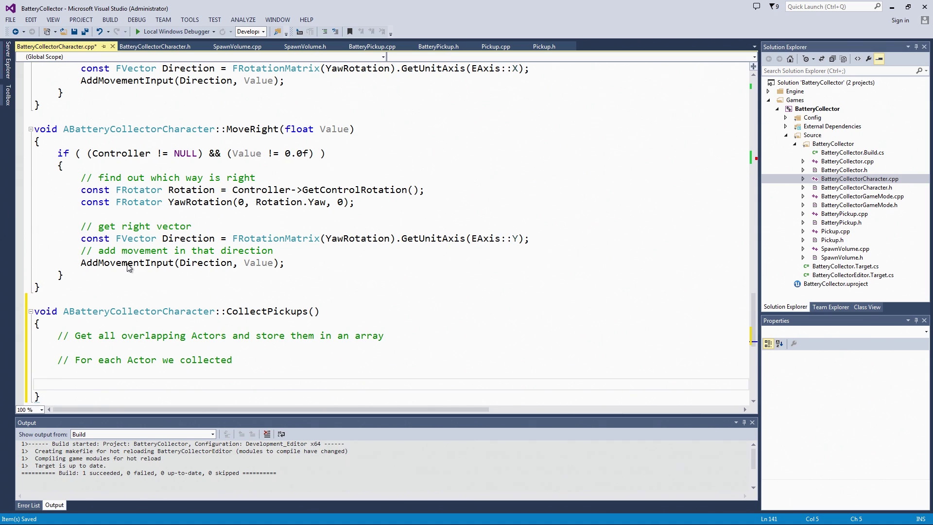
text(/)
text(/ Ca)
text(s)
text(t the a)
text(cto)
key(BackSpace)
key(BackSpace)
key(BackSpace)
text(ctor)
text( to )
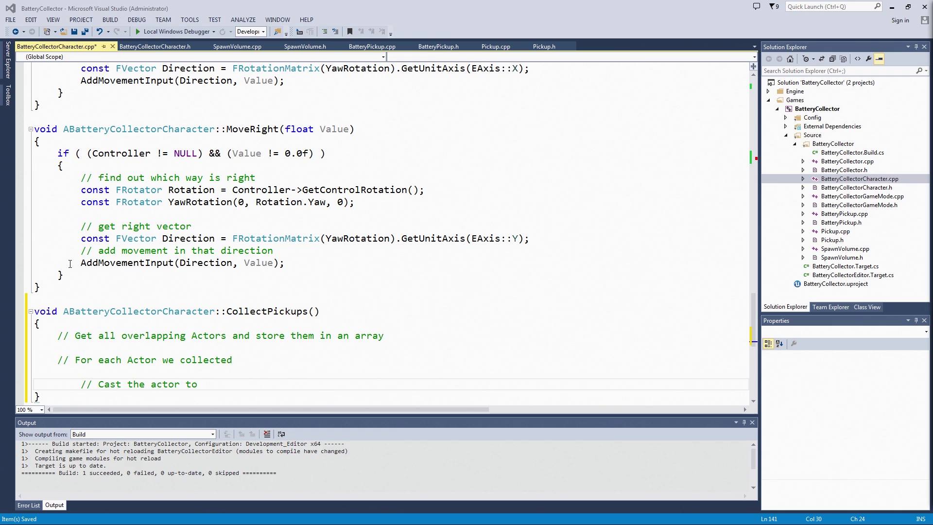
text(A)
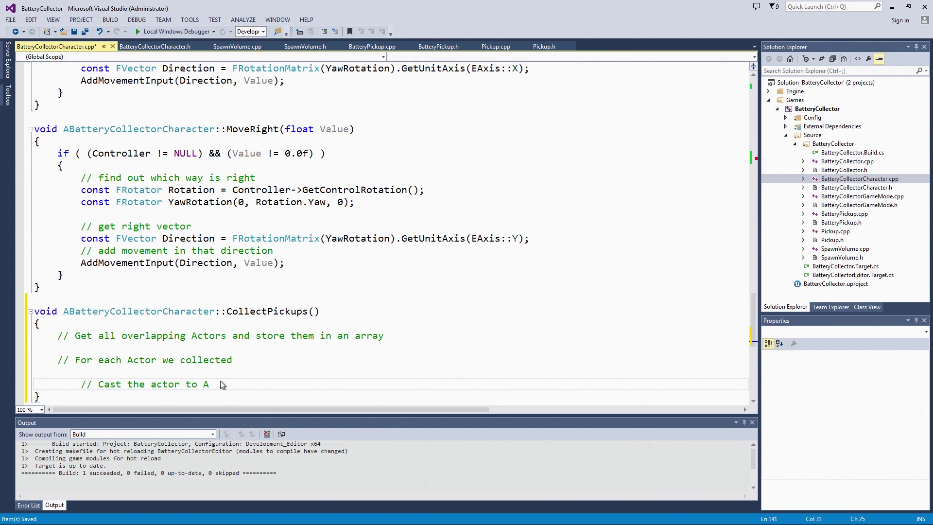
text(Pickup)
Step: Add the comment '// If the cast is successful and the pickup is valid and active'
key(Return)
key(Return)
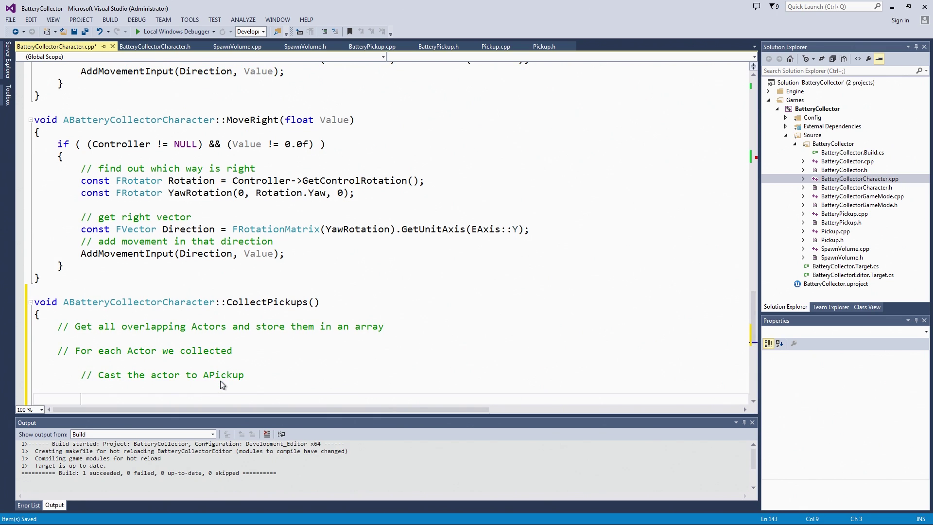
text(// )
text(If the cast is success)
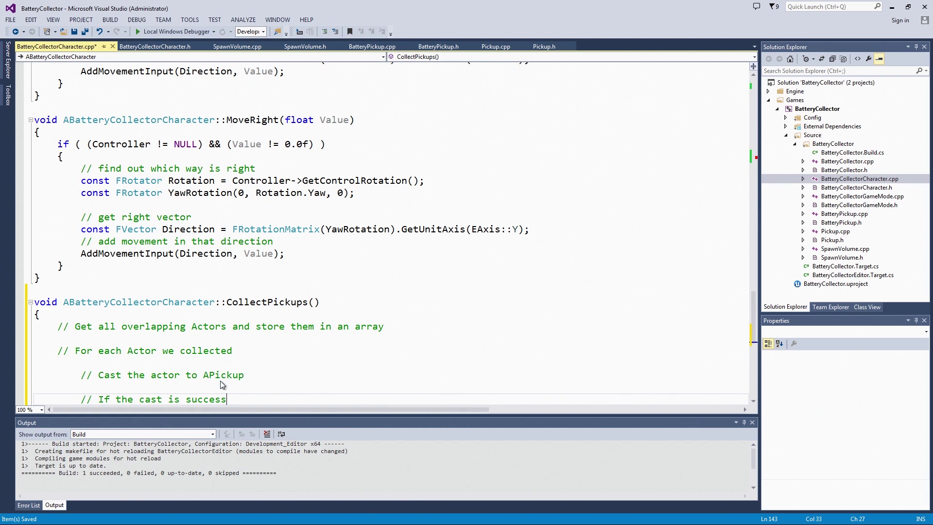
text(ful and th)
text(e pickup)
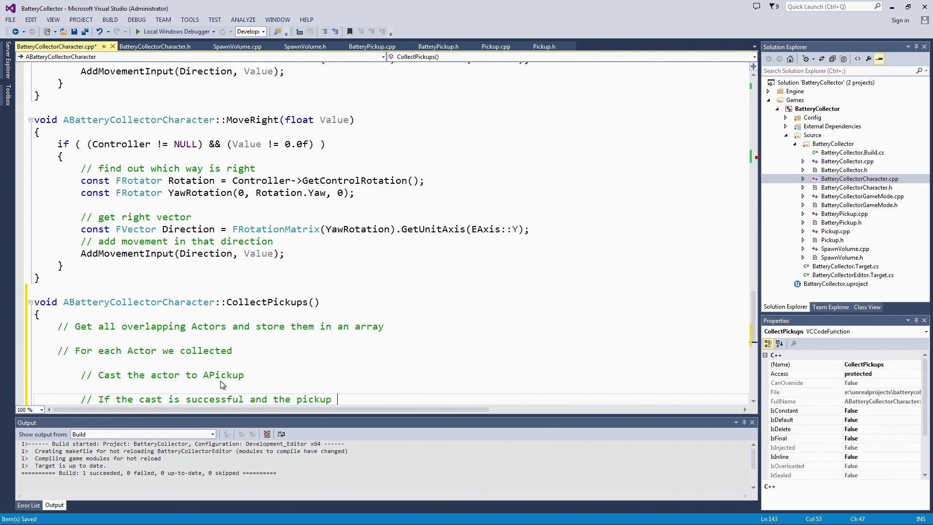
text( is valid)
text( and active)
scroll(244, 320, down, 2)
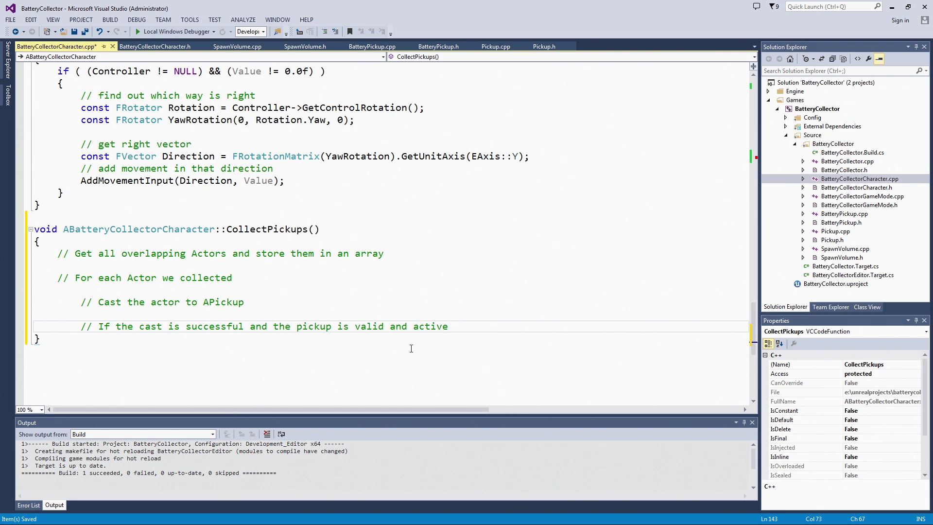
Step: Add indented comments 'Call the pickup's WasCollected function' and 'Deactivate the pickup'
key(Return)
key(Return)
key(Tab)
key(Tab)
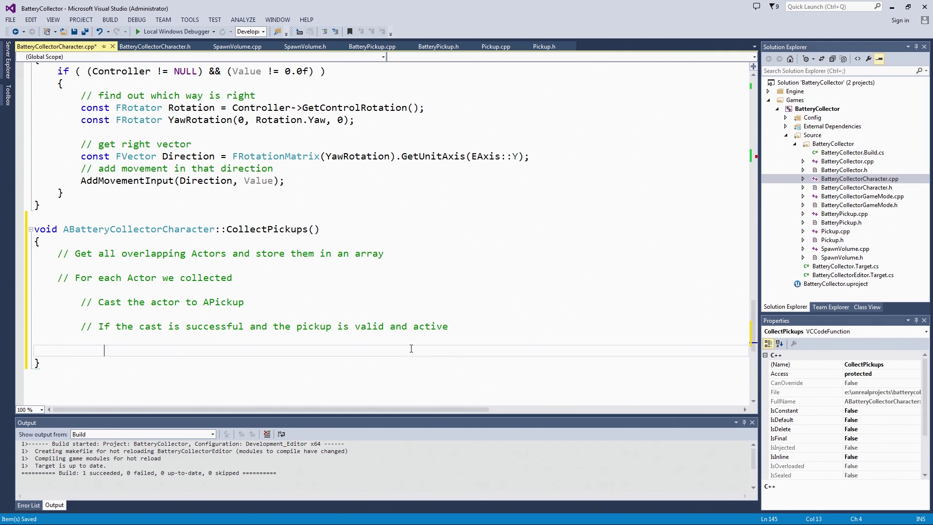
text(// )
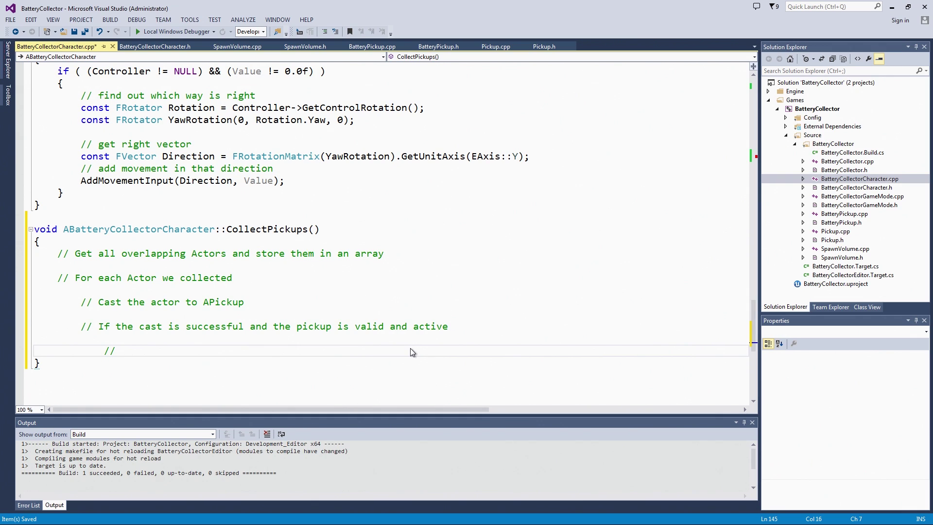
text(call th)
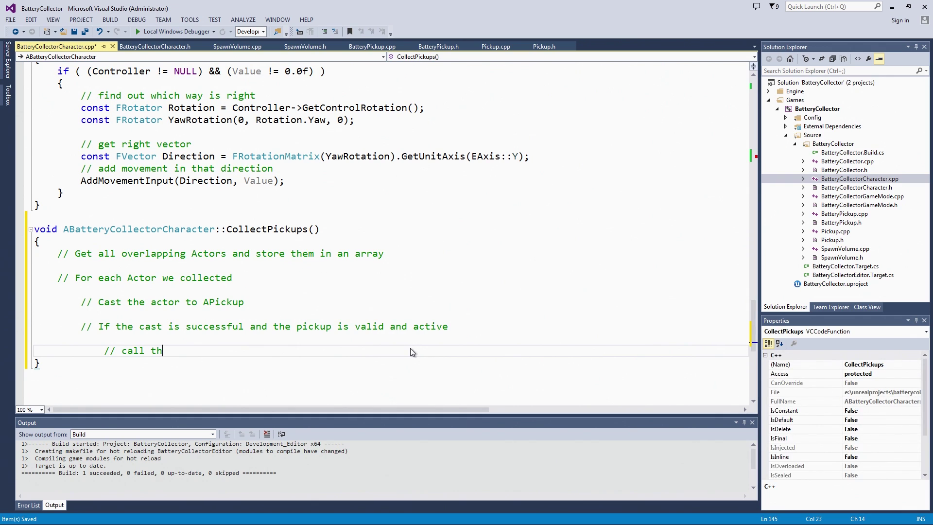
text(e pick)
text(up's WasCo)
text(llectie)
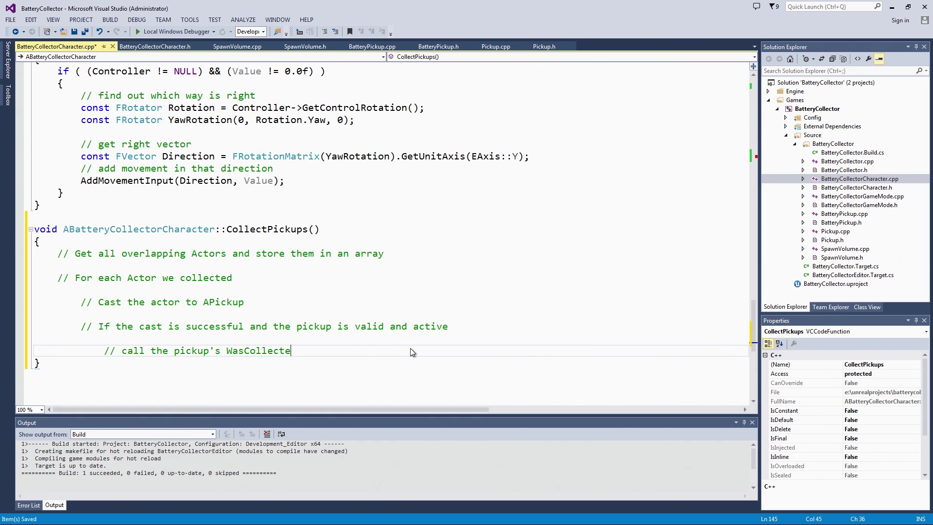
text(d function)
key(Return)
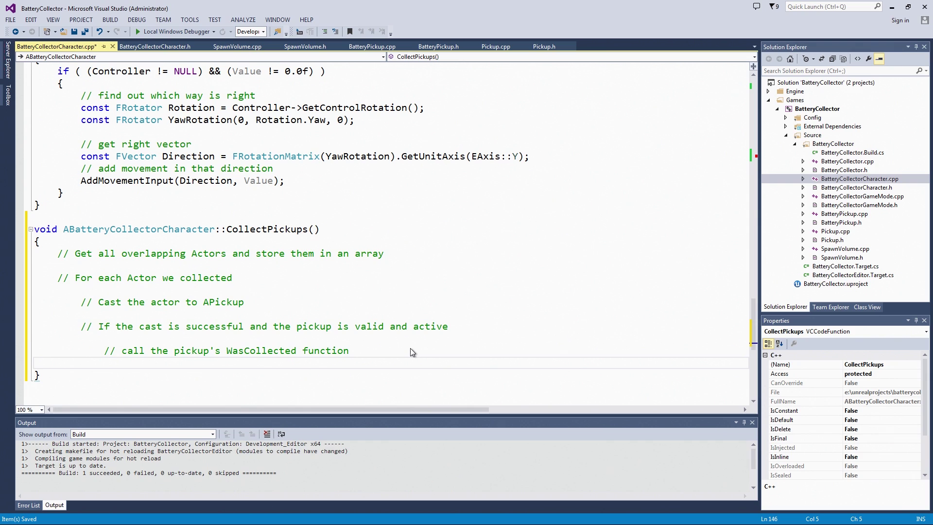
key(Tab)
key(Tab)
text(//)
text( Deact)
text(ive the)
key(BackSpace)
key(BackSpace)
key(BackSpace)
key(BackSpace)
key(BackSpace)
text(ate the pic)
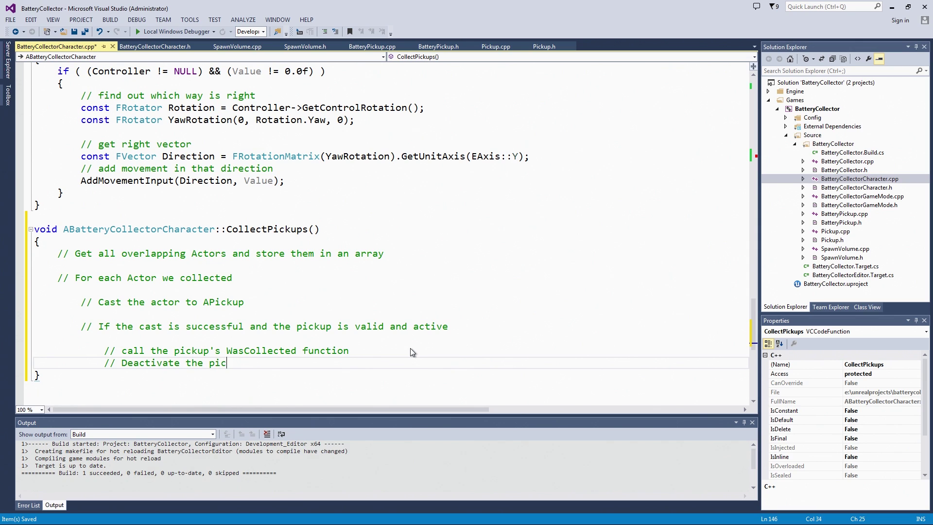
text(kup)
Step: Capitalise 'call' in the WasCollected comment
click(122, 351)
key(Delete)
text(C)
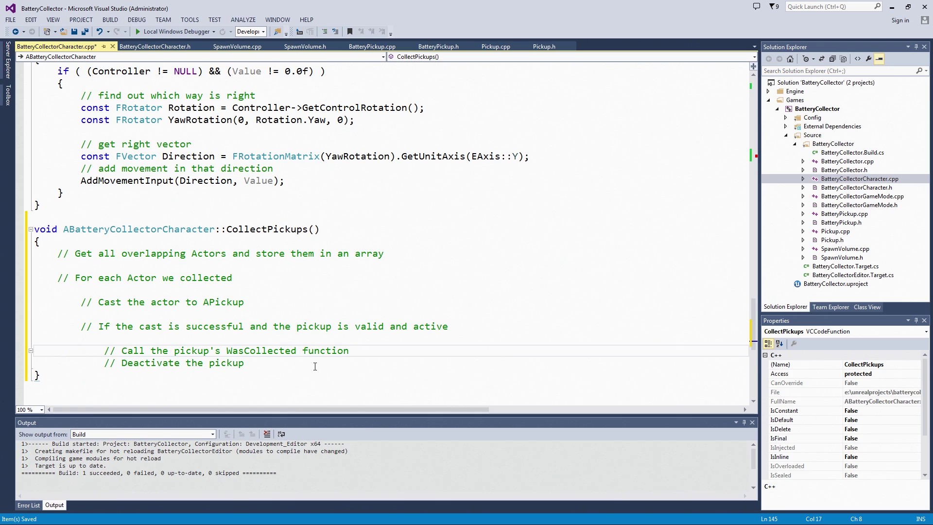
click(315, 364)
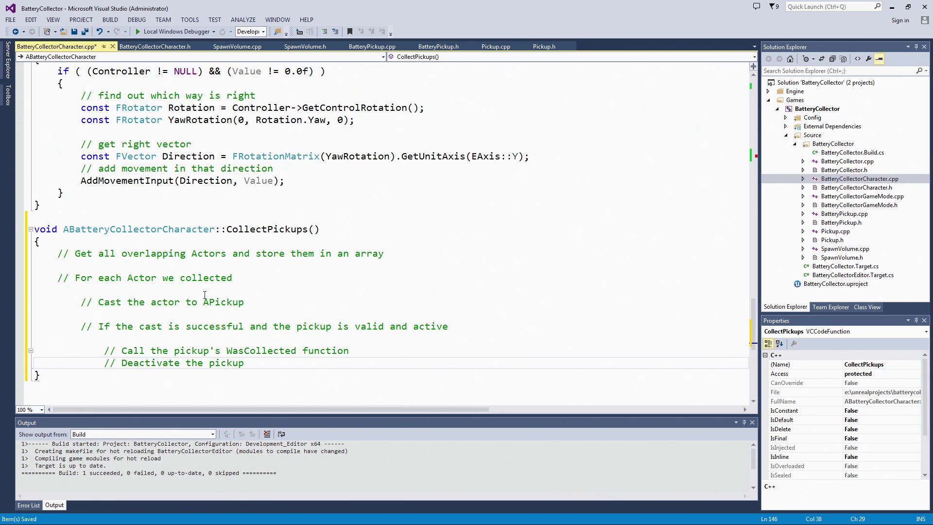
scroll(194, 286, down, 1)
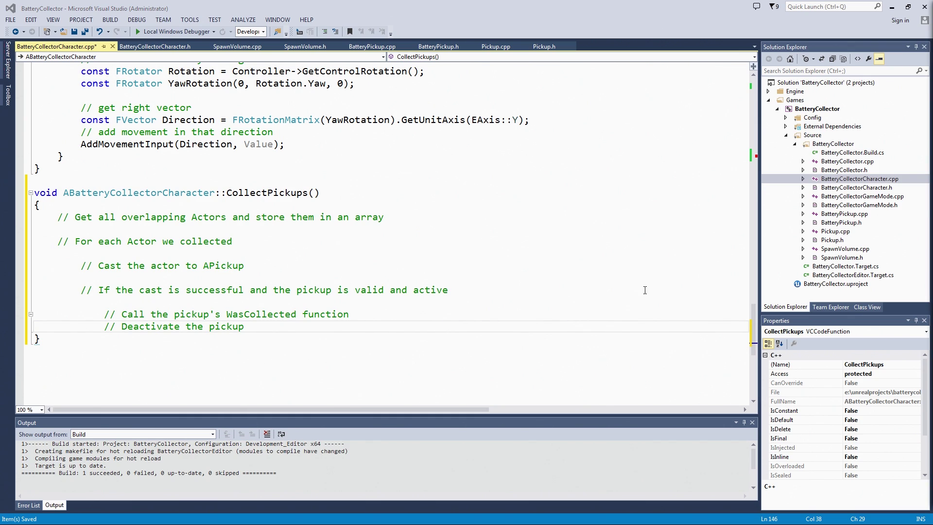
Step: Declare TArray<AActor*> CollectedActors, fill it via CollectionSphere->GetOverlappingActors(CollectedActors), and save
click(409, 220)
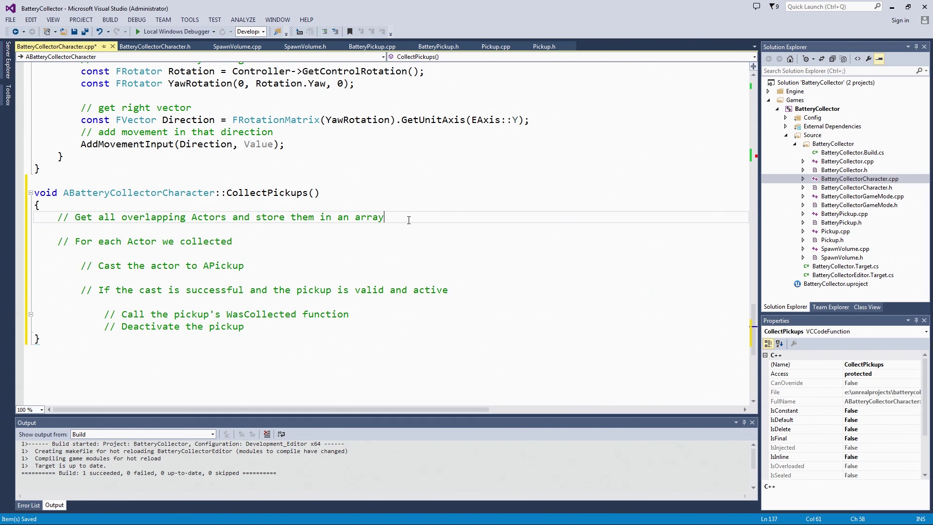
key(Return)
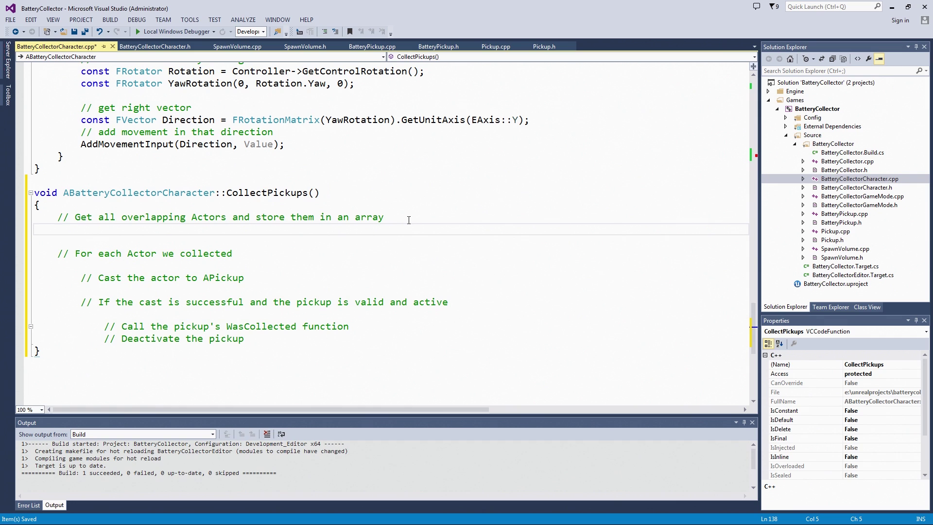
text(TA)
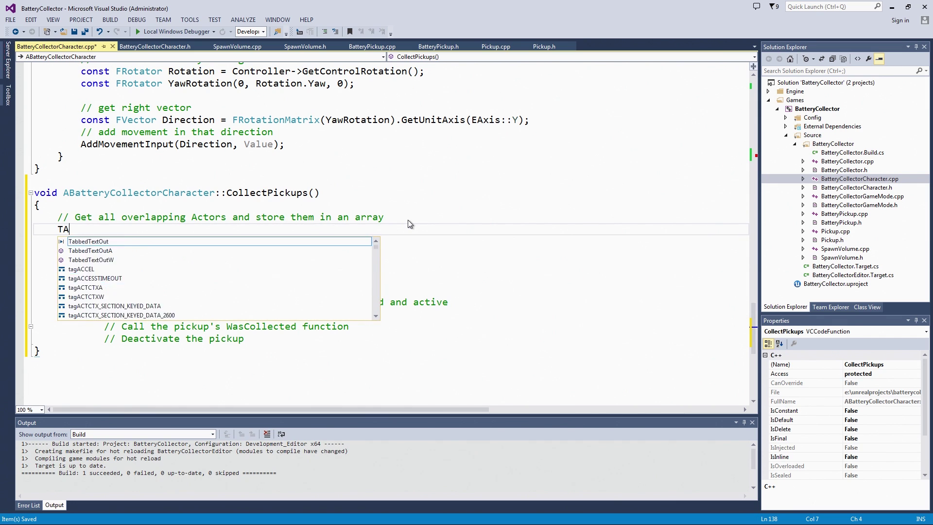
text(rray)
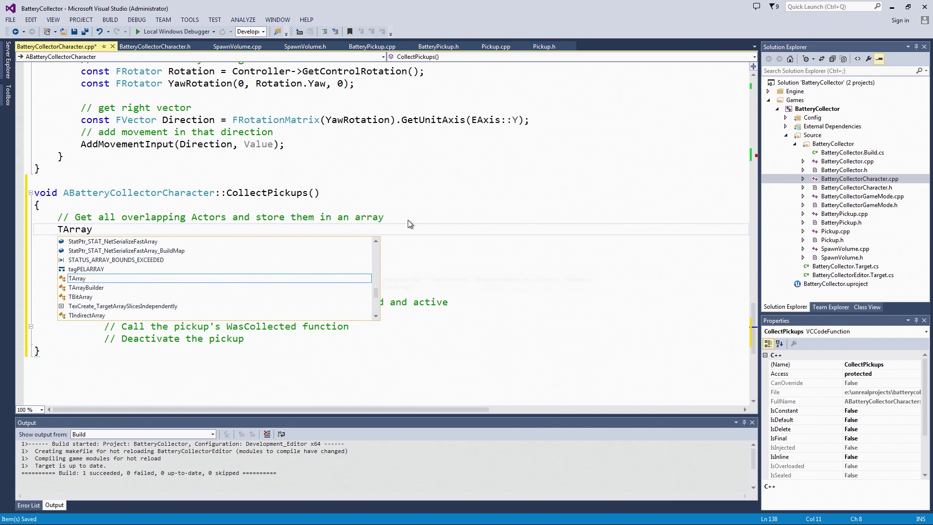
text(<AActo)
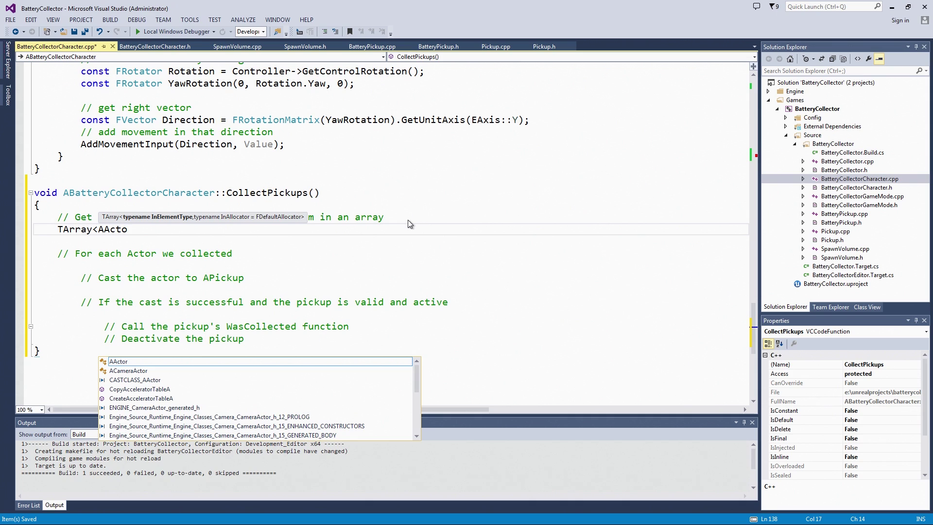
text(r*> Co)
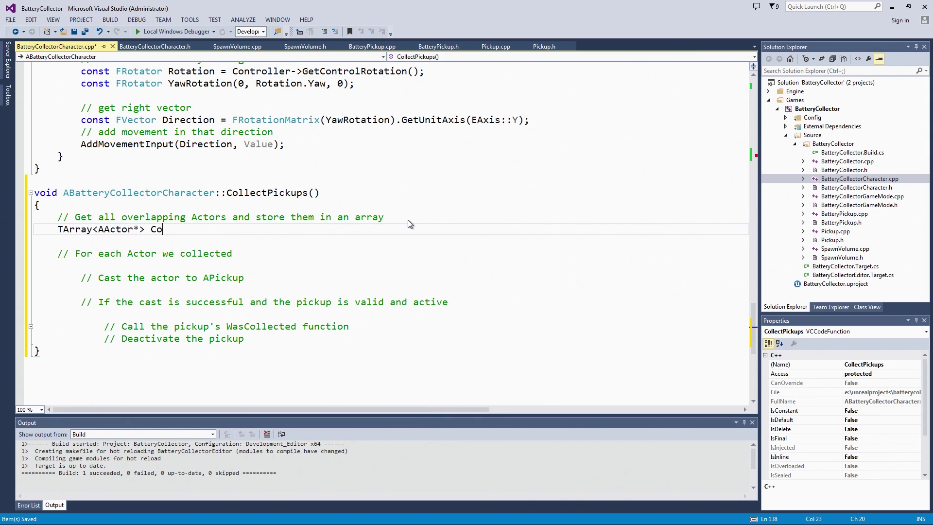
text(llectedAct)
text(ors;)
key(Return)
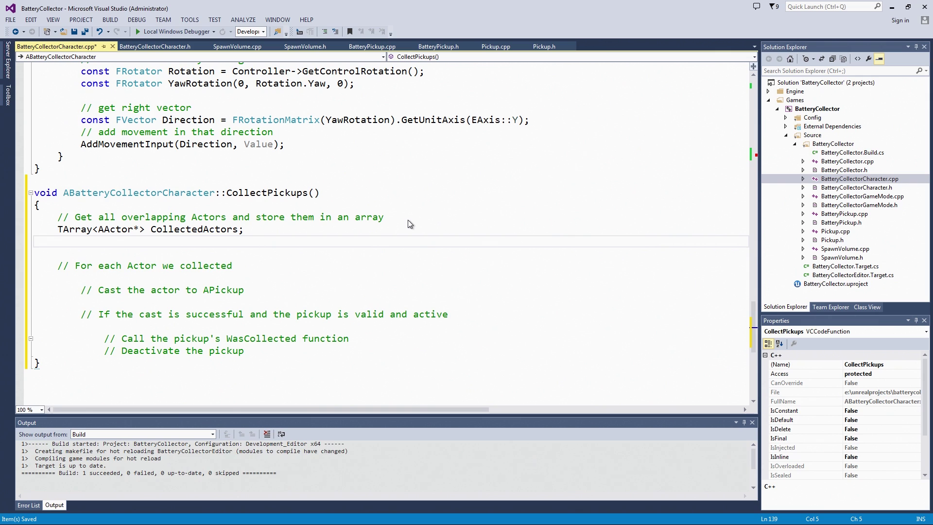
text(Collection)
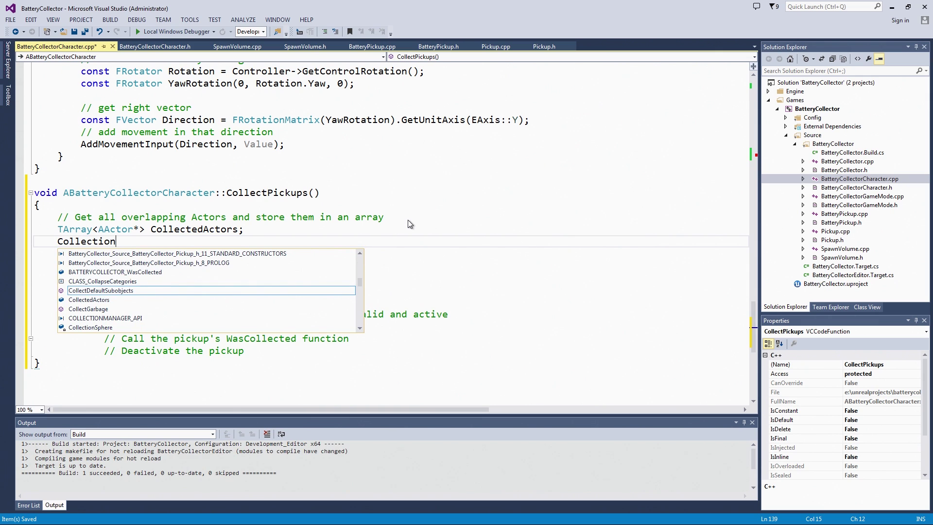
text(Sphere)
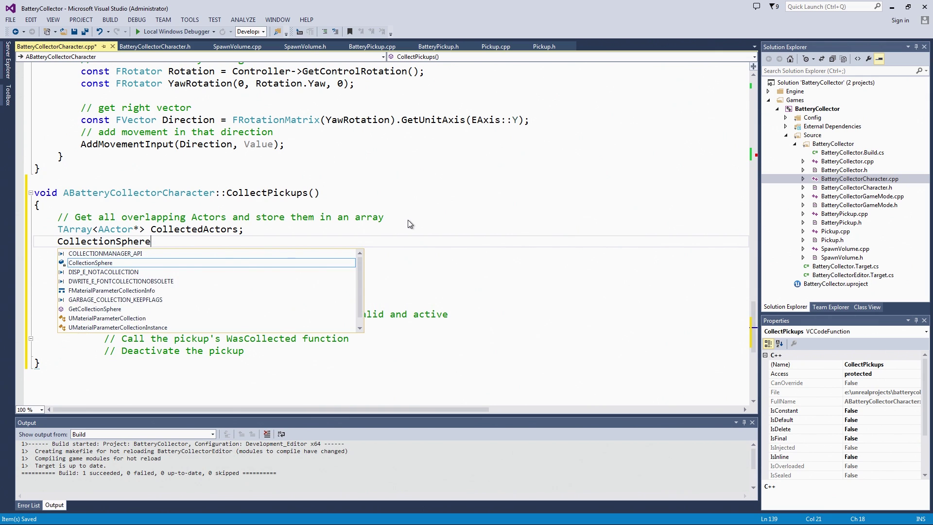
text(->)
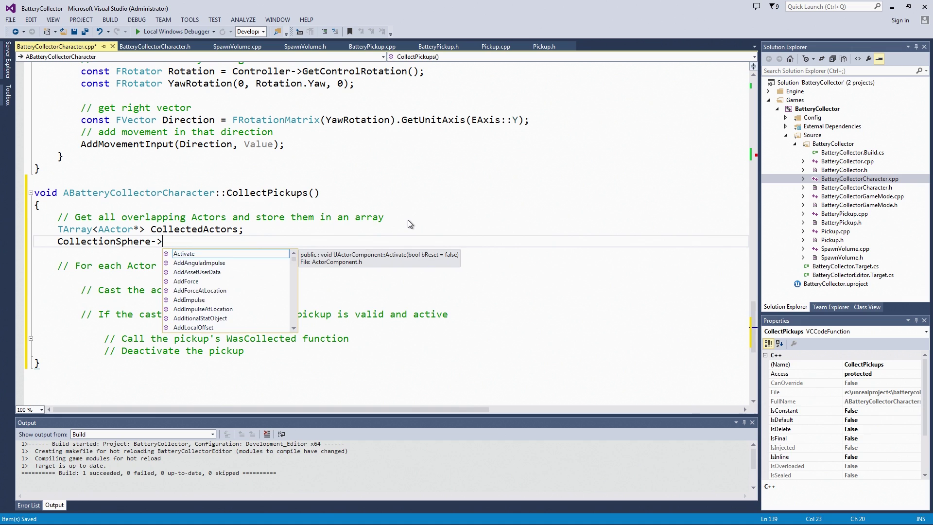
text(GetOverlap)
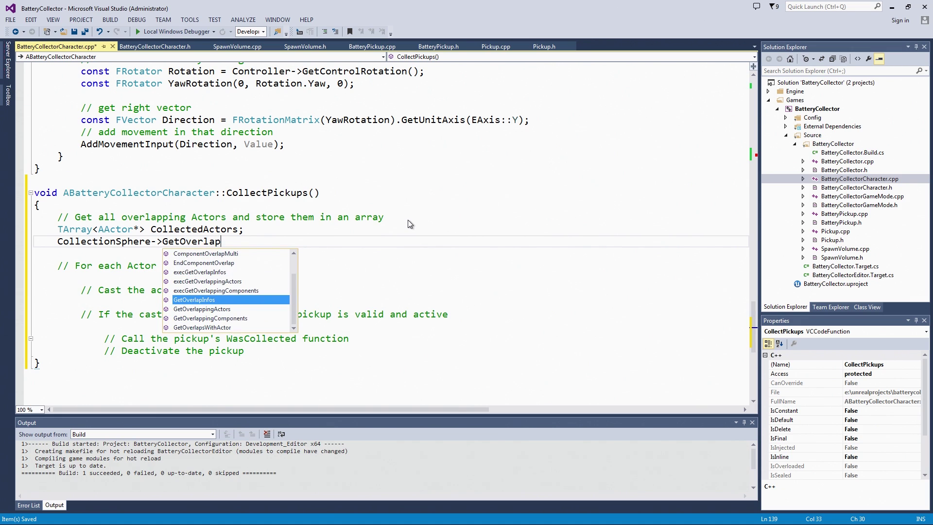
text(p)
key(Tab)
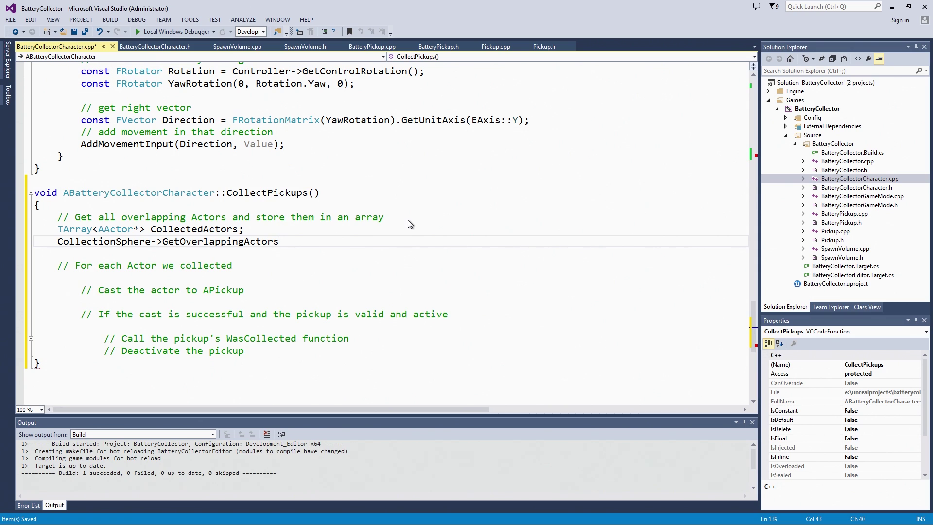
text((Co)
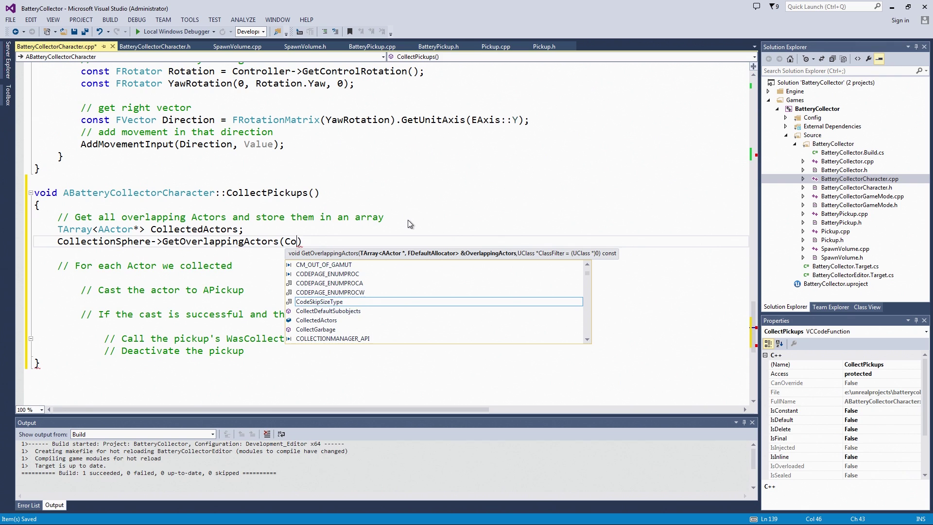
text(llected)
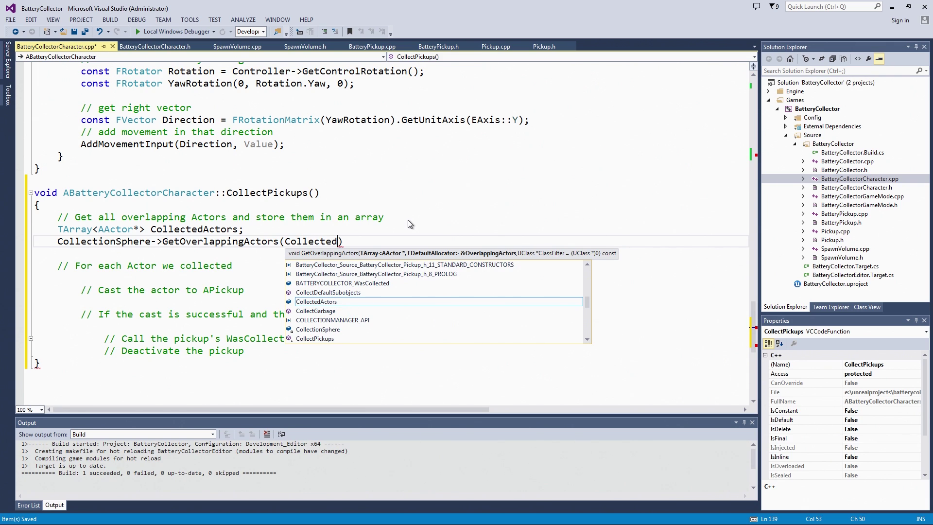
text(Array)
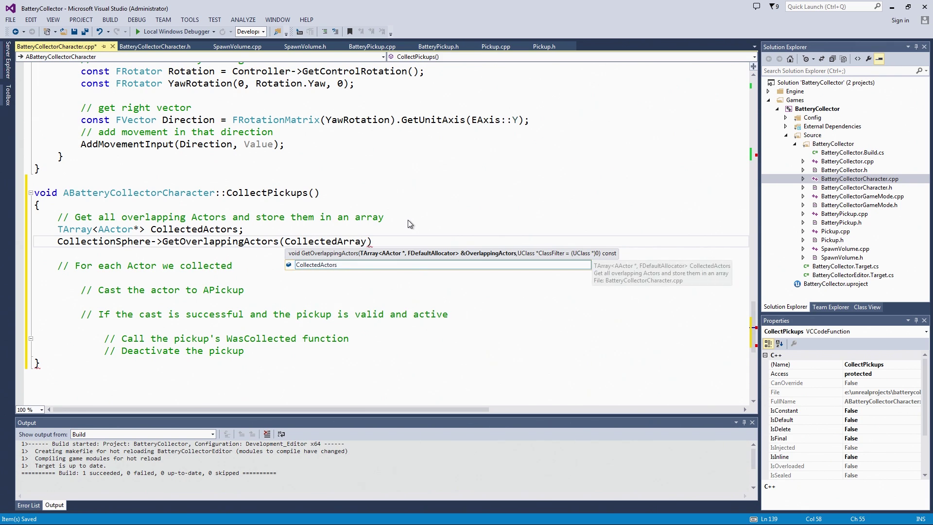
key(BackSpace)
key(BackSpace)
key(BackSpace)
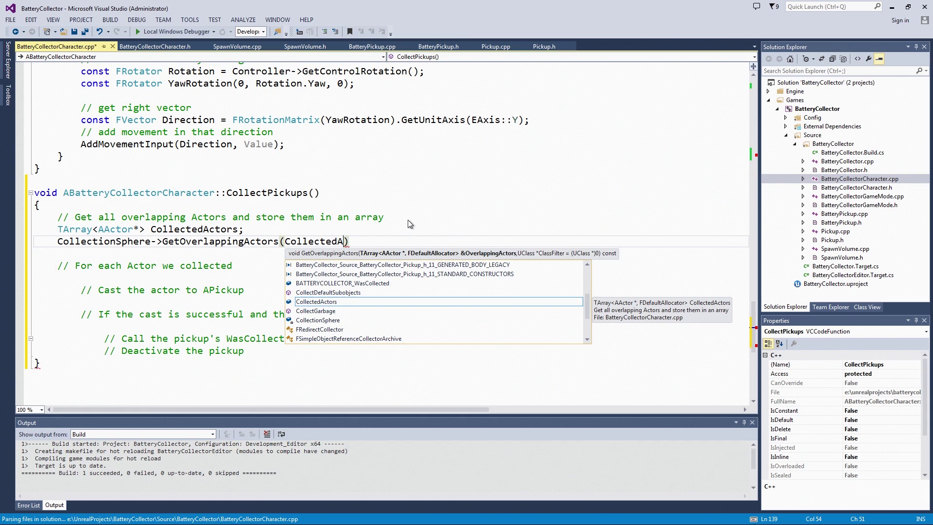
text(ctors))
key(ctrl+s)
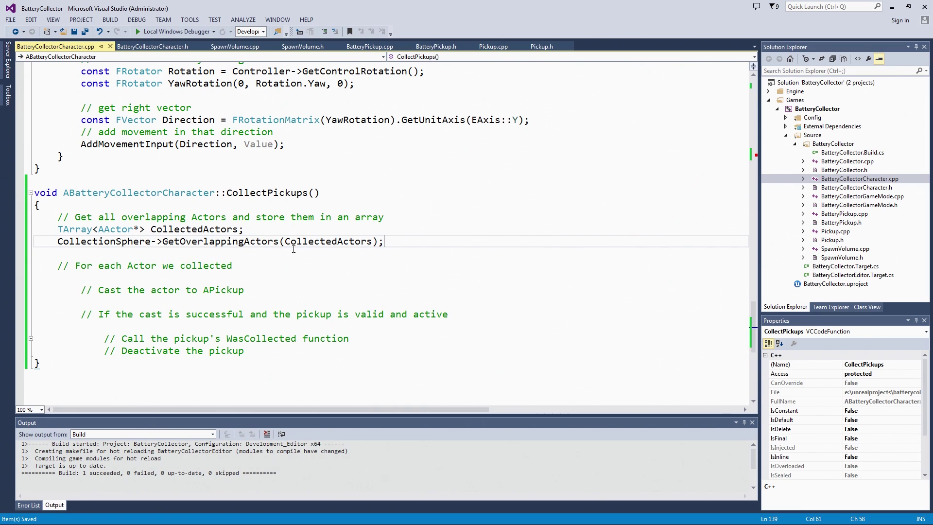
scroll(458, 265, down, 1)
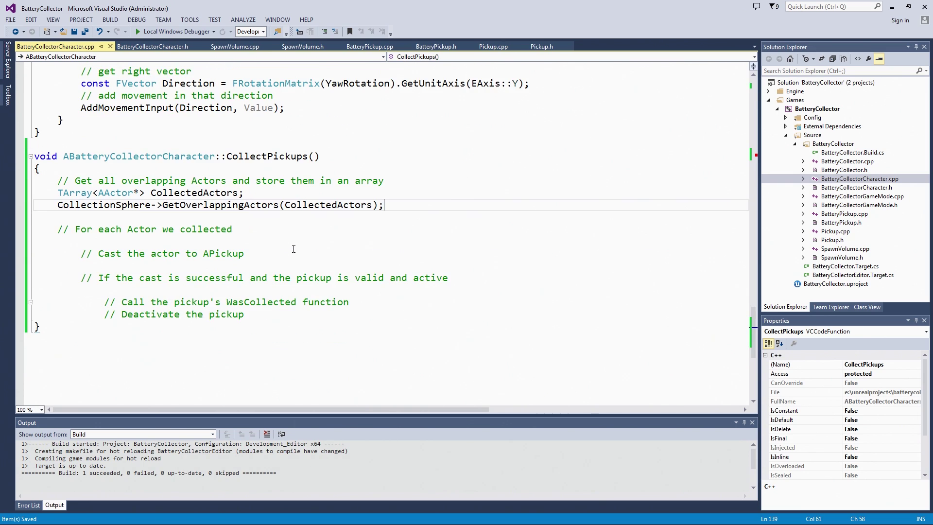
Step: Write a for loop counting iCollected up to CollectedActors.Num() below the For each Actor comment
click(241, 229)
key(Return)
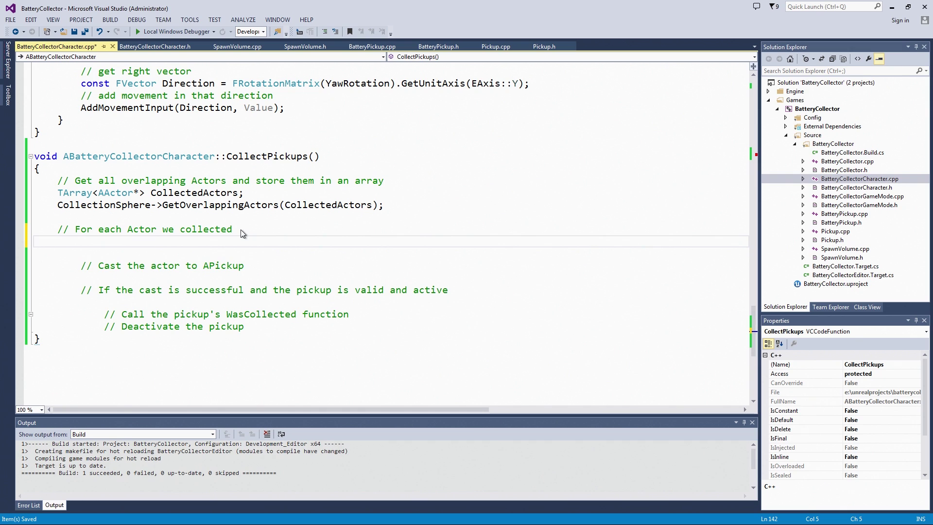
text(for)
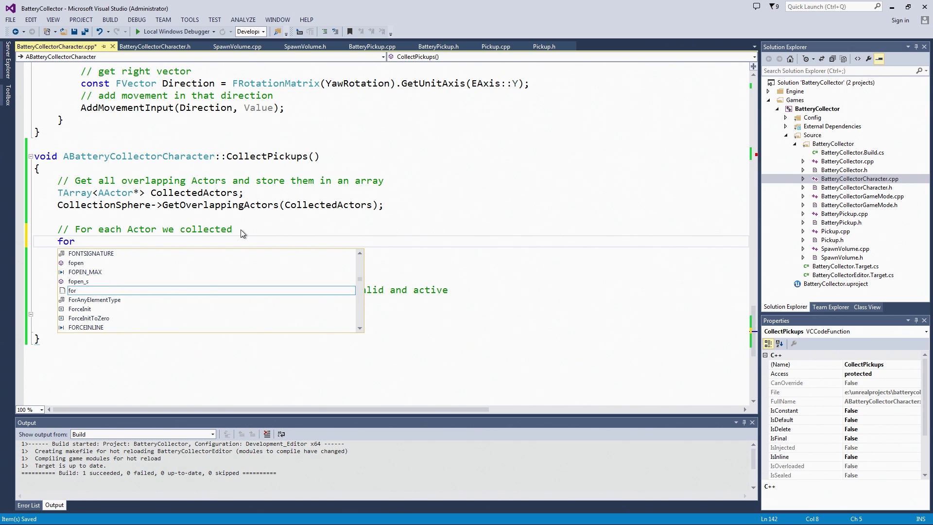
text( ()
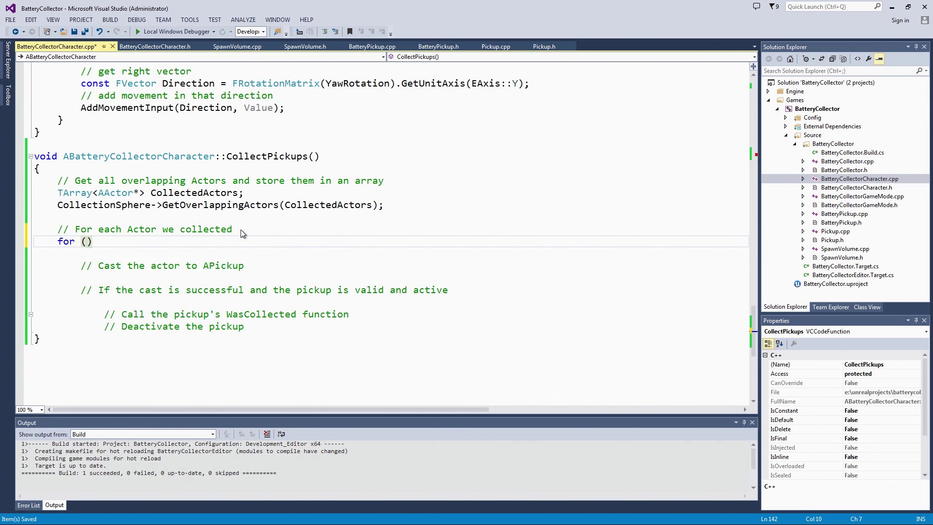
text(int32 )
text(iColle)
text(cted = )
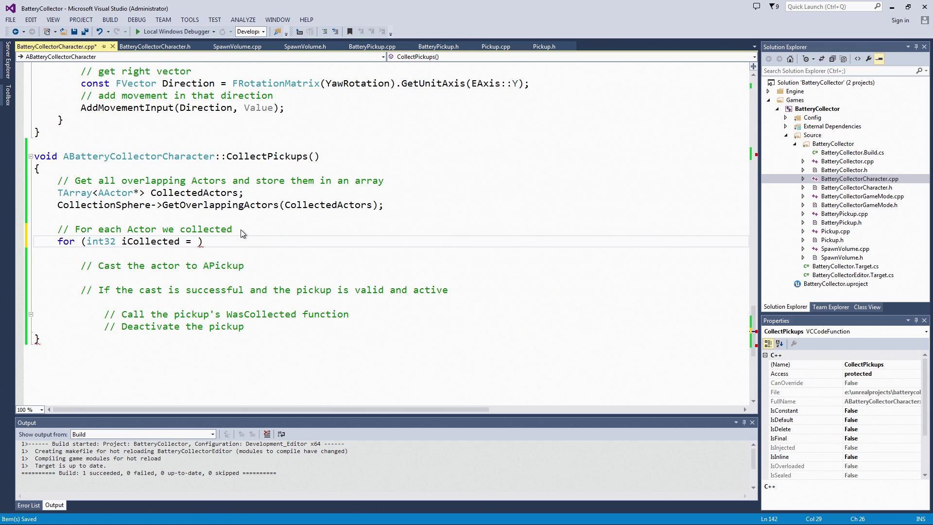
text(0; )
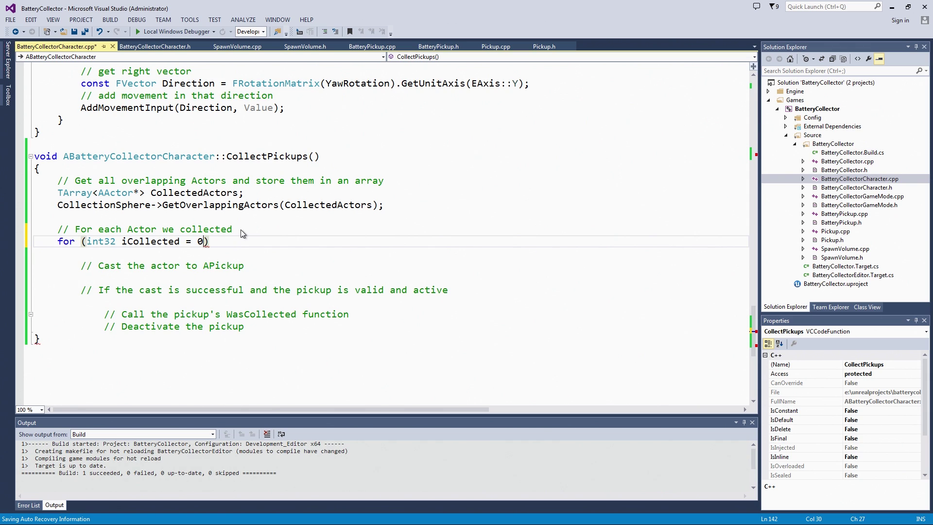
text(iCol)
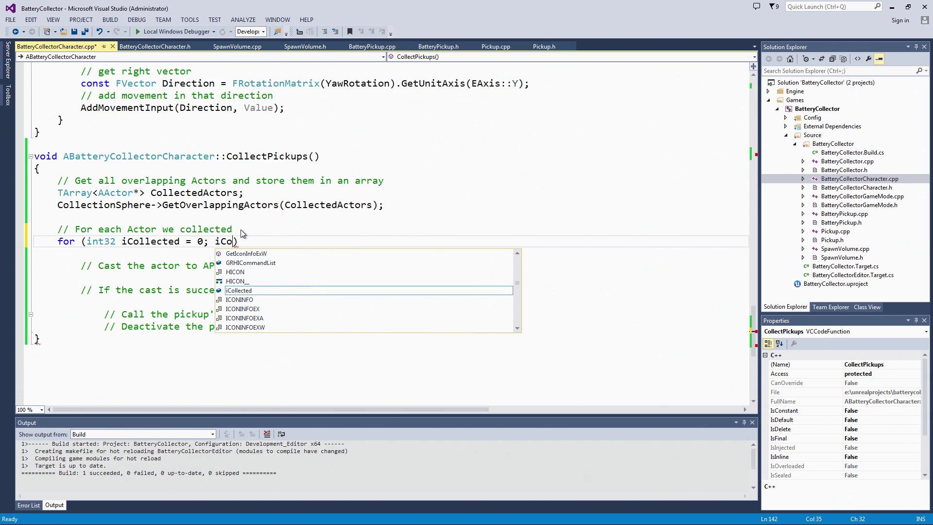
text(lected < )
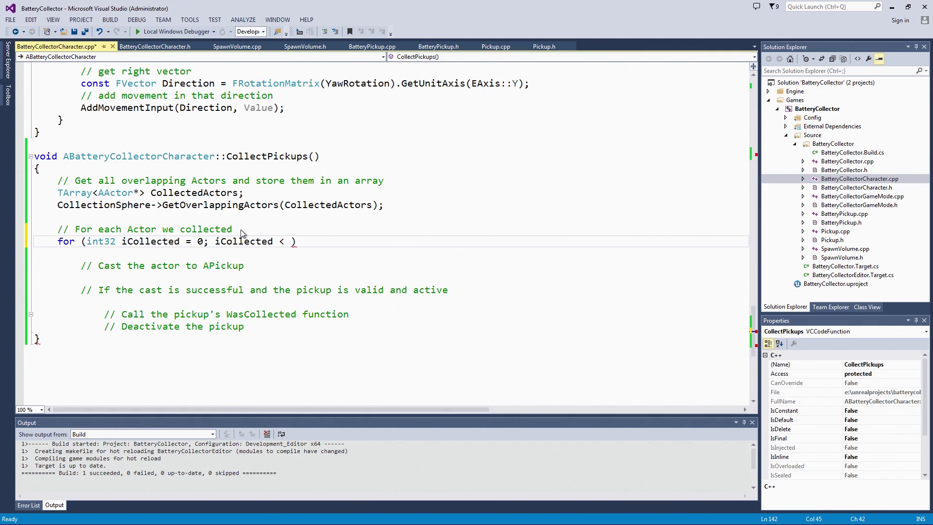
text(Collec)
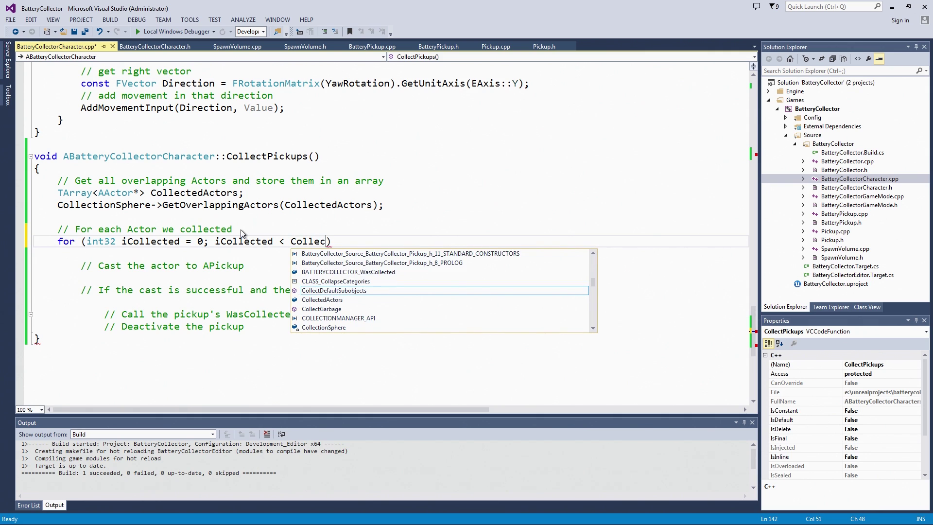
text(tedActors)
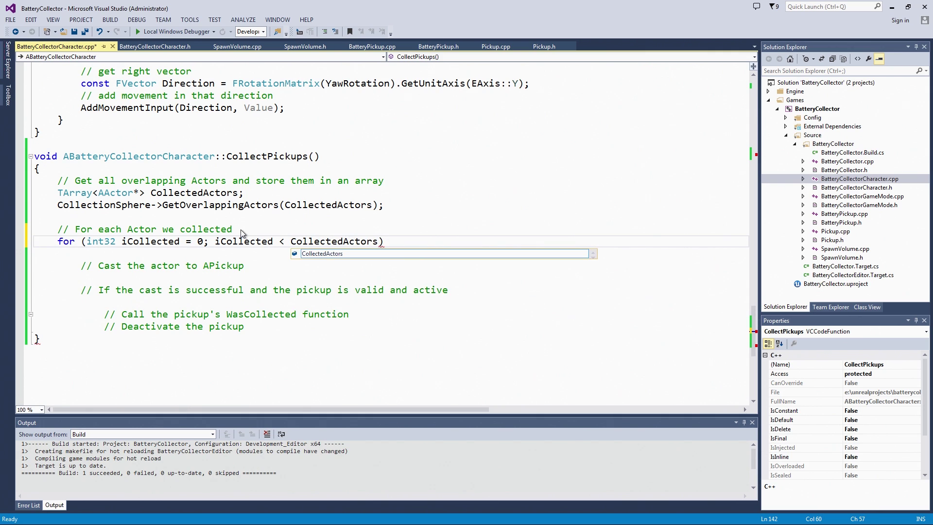
text(.)
text(Num()
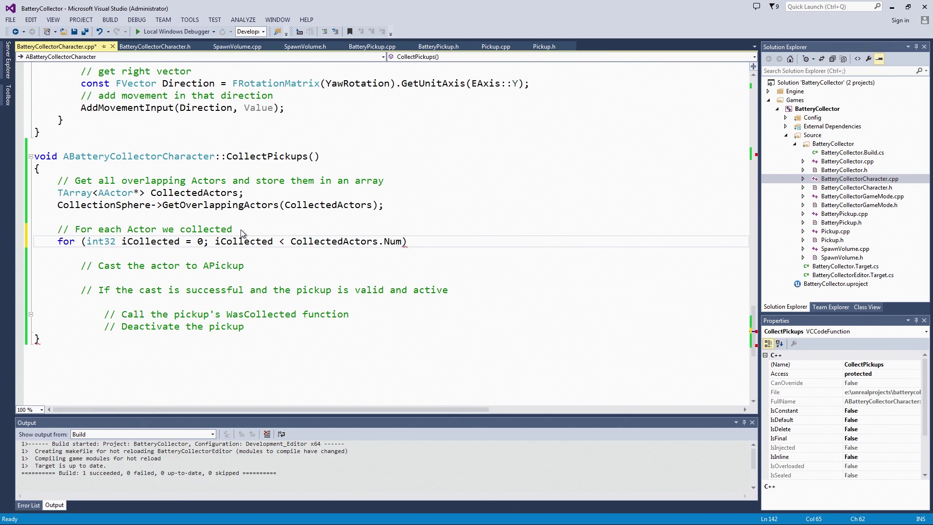
text();)
text( ++)
text(iCollected)
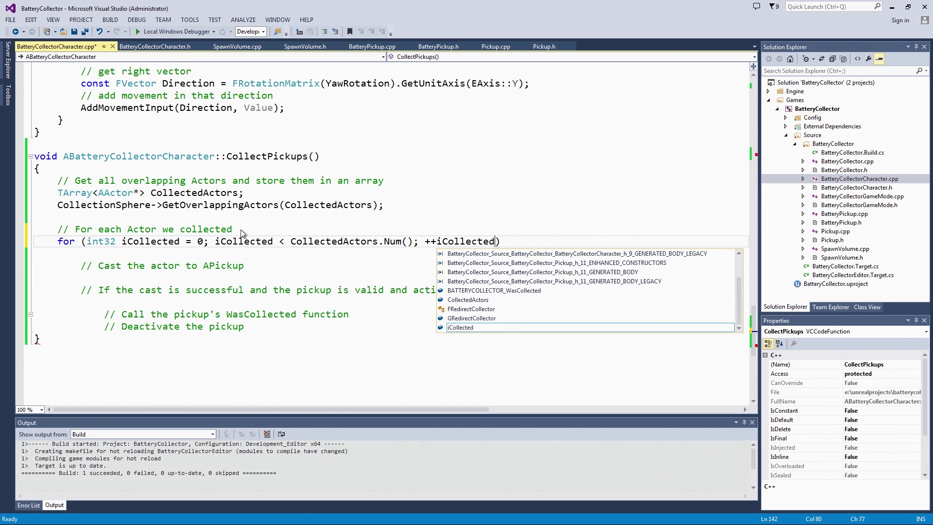
text())
key(Return)
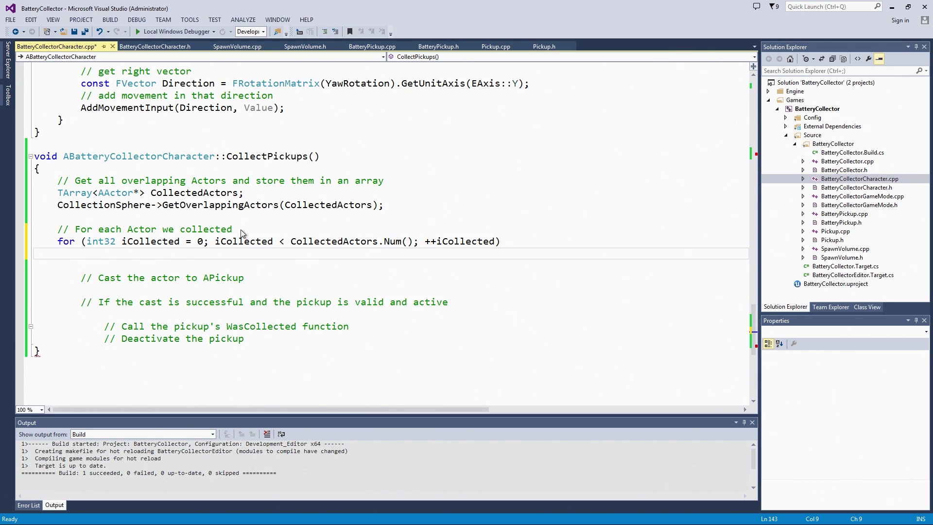
text({)
Step: Move the loop's closing brace below the Deactivate comment, remove blank lines, and save
key(Return)
text(})
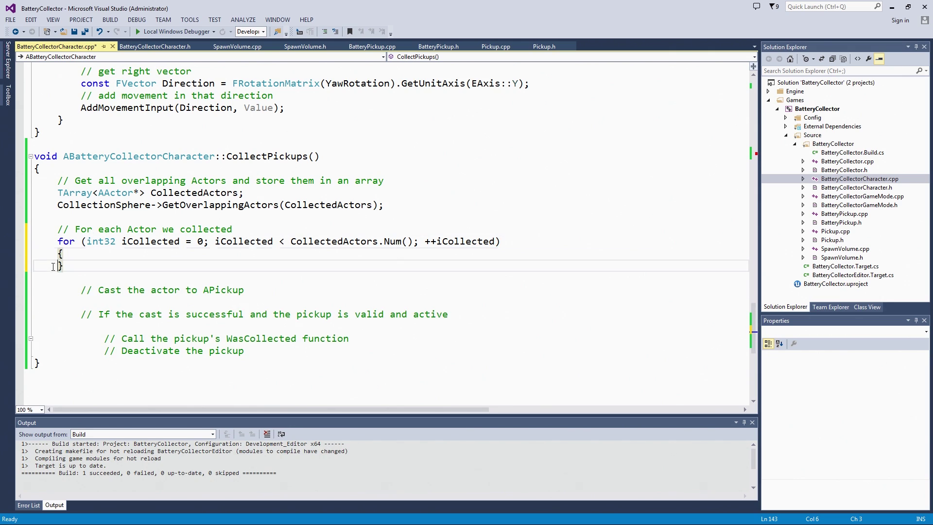
key(BackSpace)
click(267, 349)
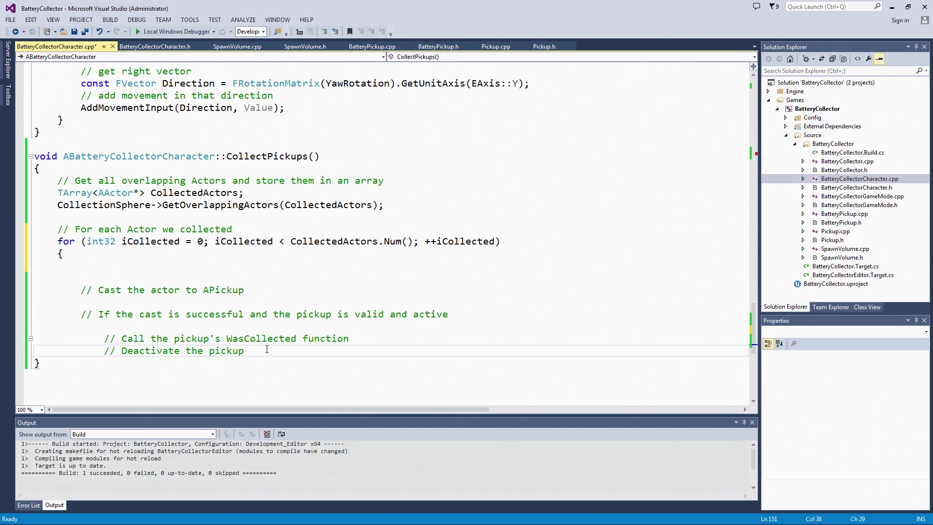
key(Return)
key(Return)
text(})
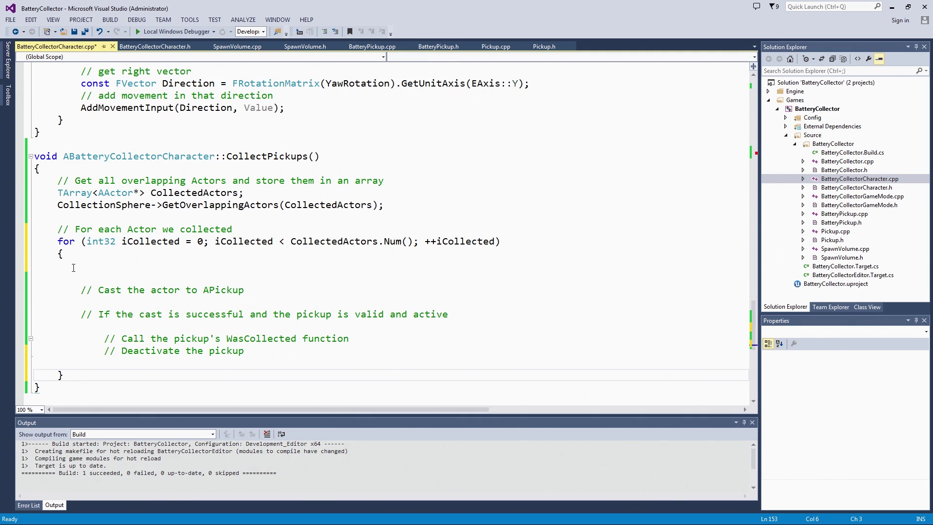
click(73, 267)
key(BackSpace)
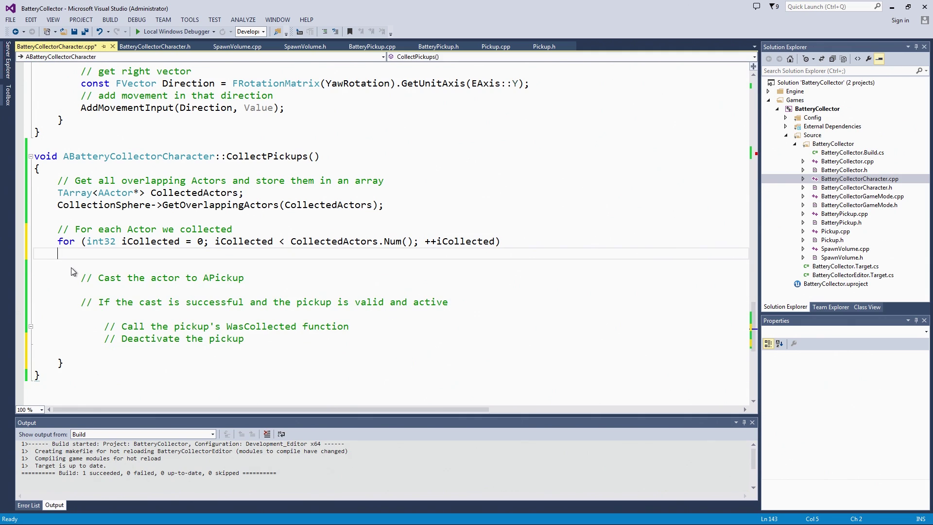
text({)
key(ctrl+s)
click(83, 269)
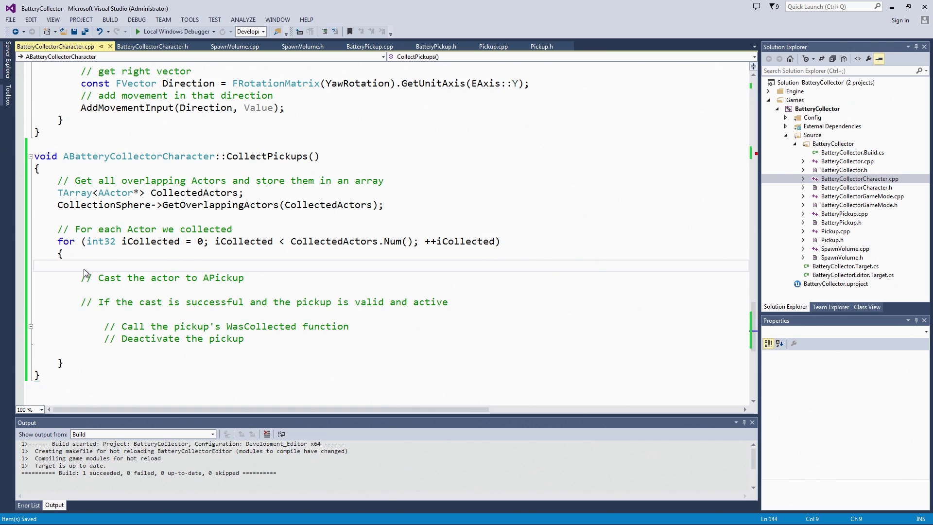
key(BackSpace)
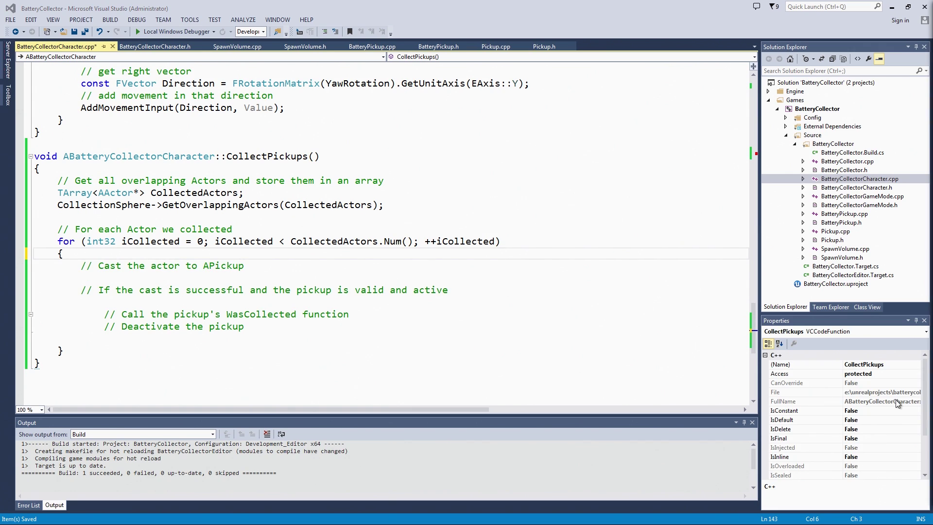
Step: Add the TestPickup = Cast<APickup>(CollectedActors[iCollected]) line below the cast comment
click(265, 265)
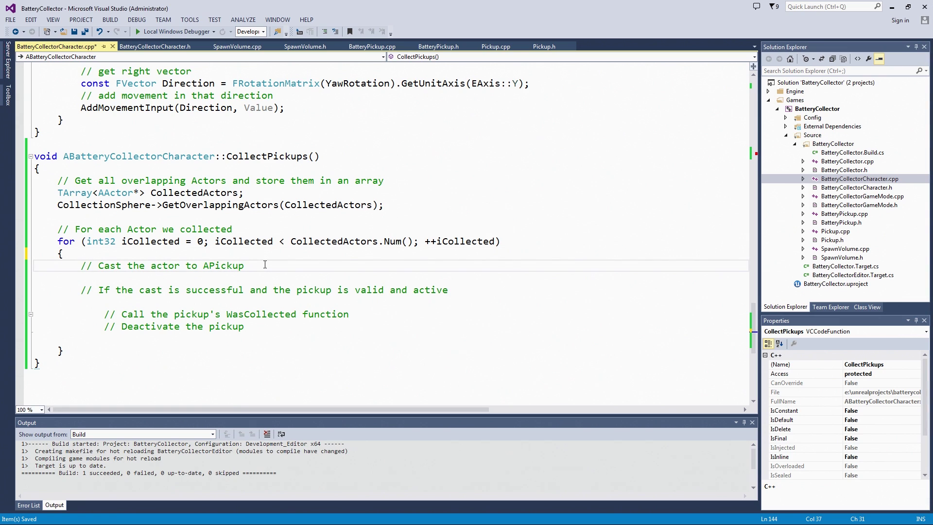
key(Return)
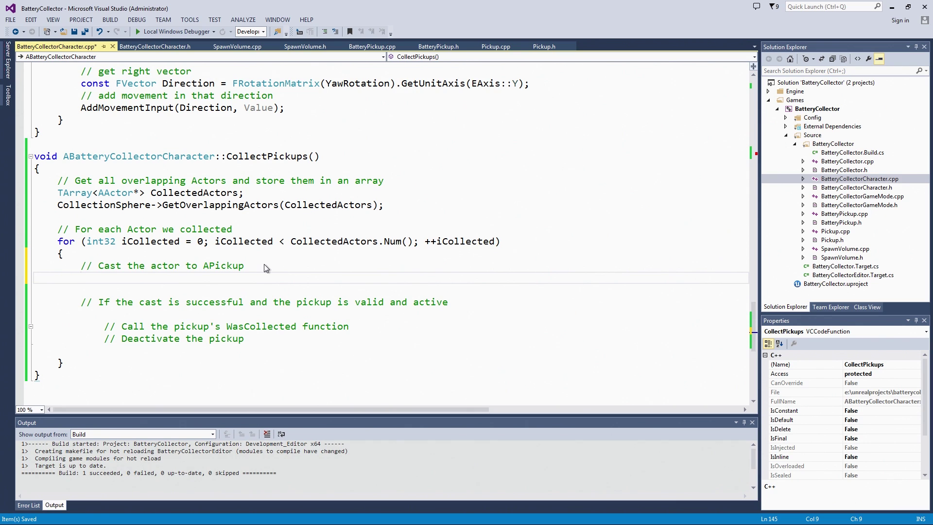
text(APickup)
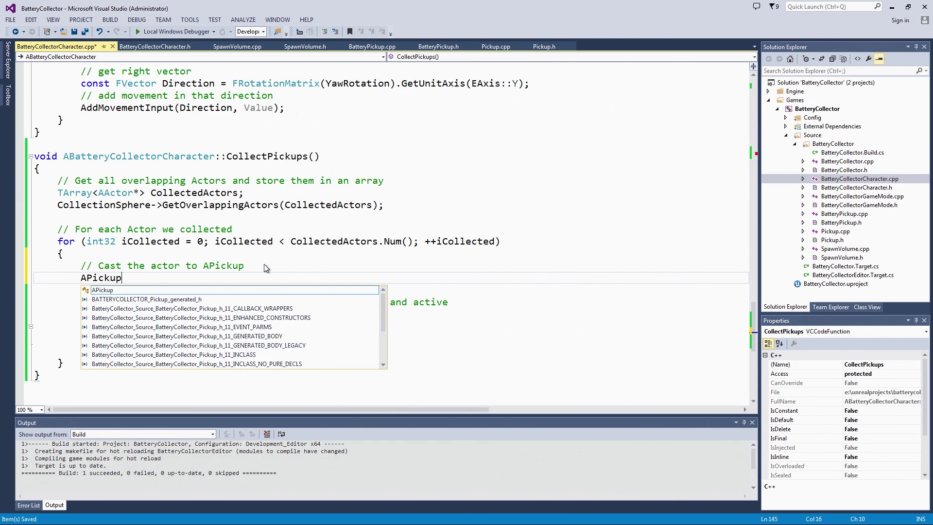
text(* const )
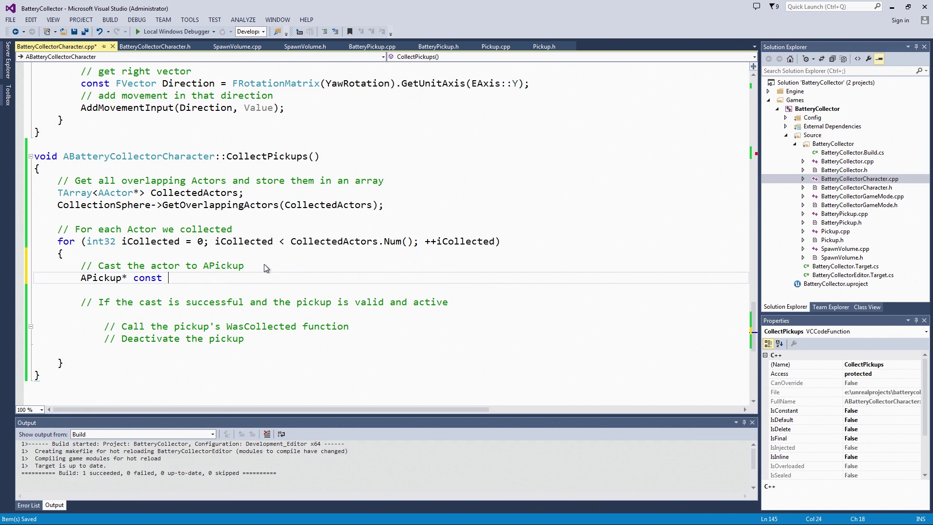
text(TestPickup)
text( = Ca)
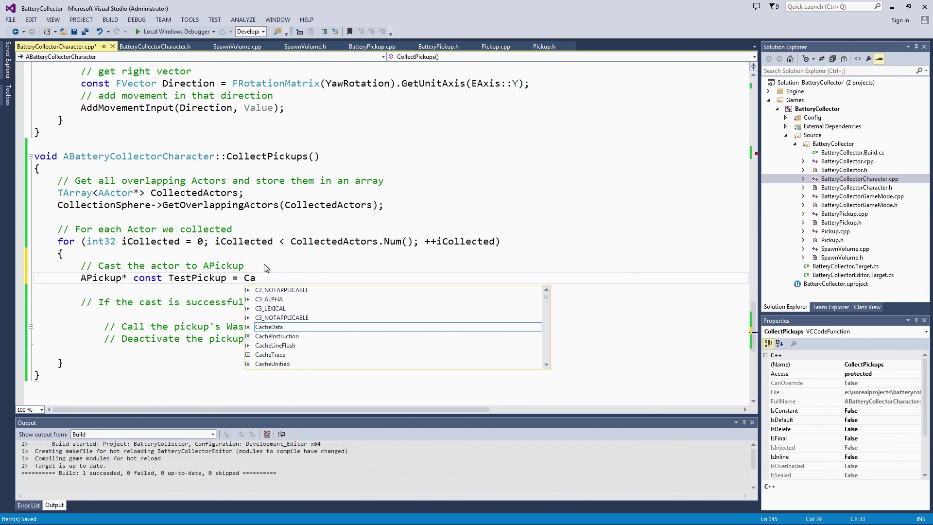
text(st<AP)
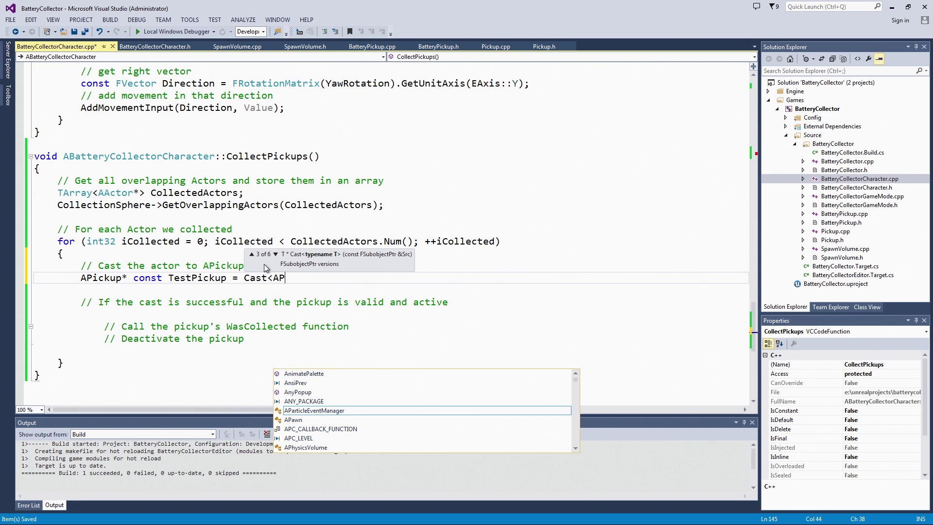
text(ickup>)
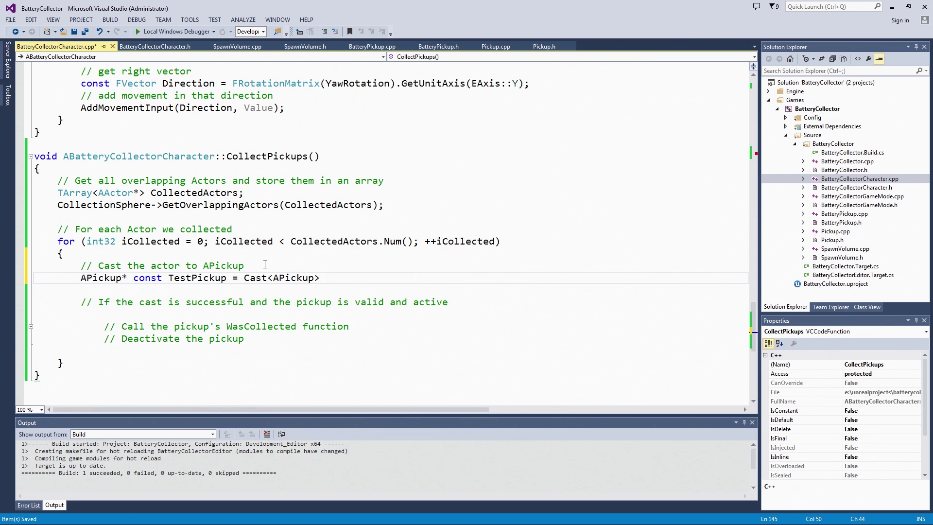
text((Collect)
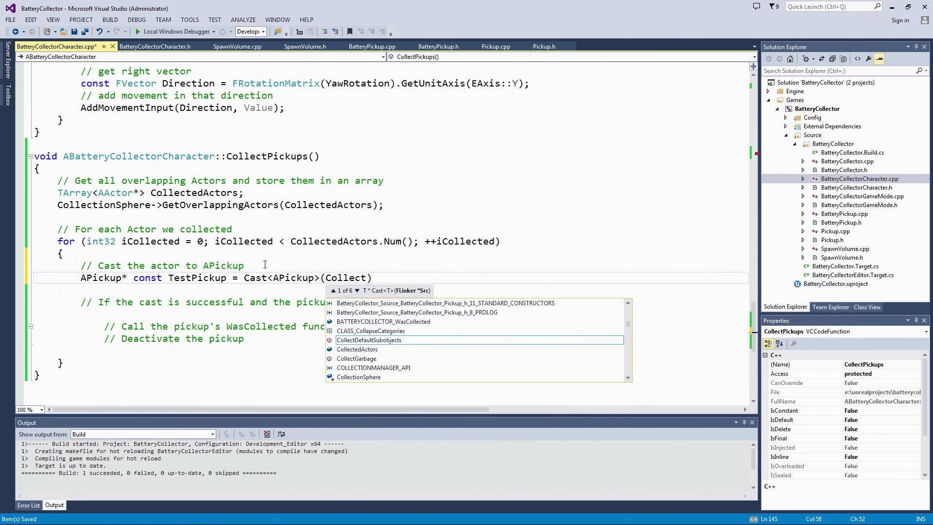
text(edAcot)
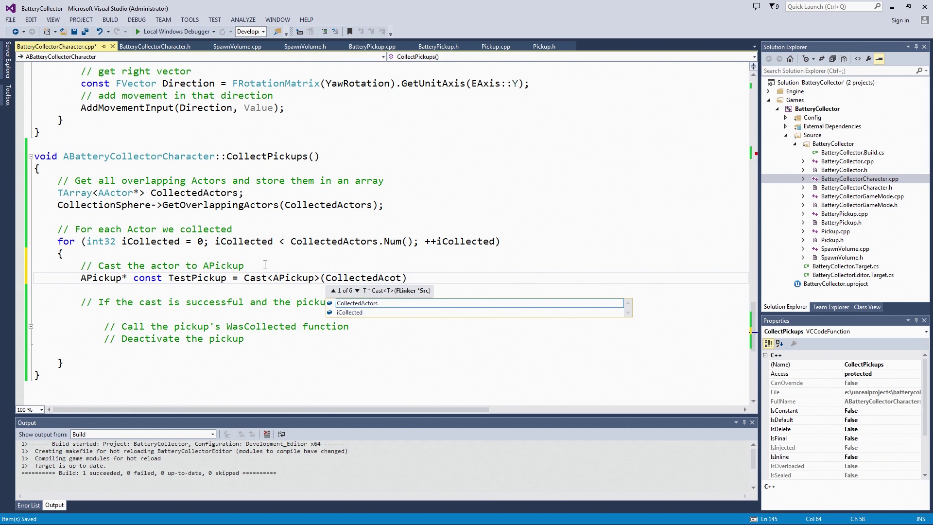
key(BackSpace)
key(BackSpace)
text(tor[)
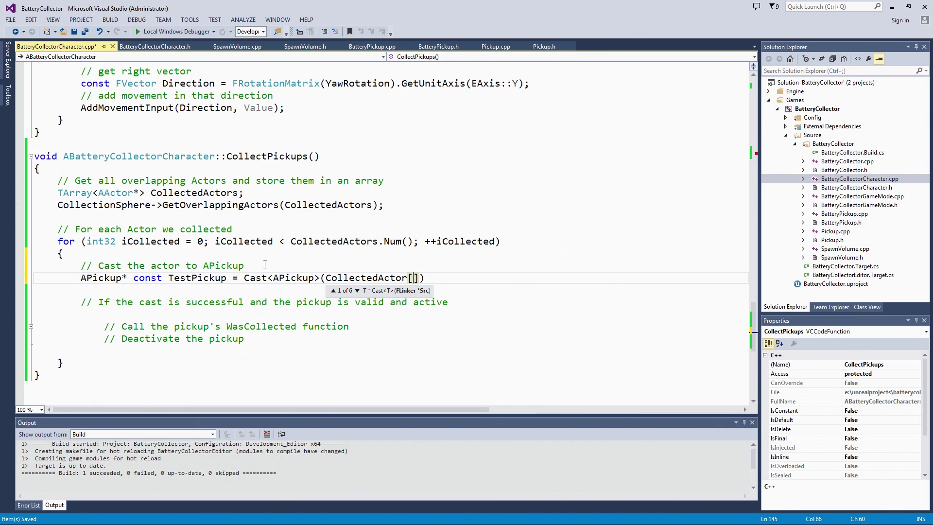
text(iCollec)
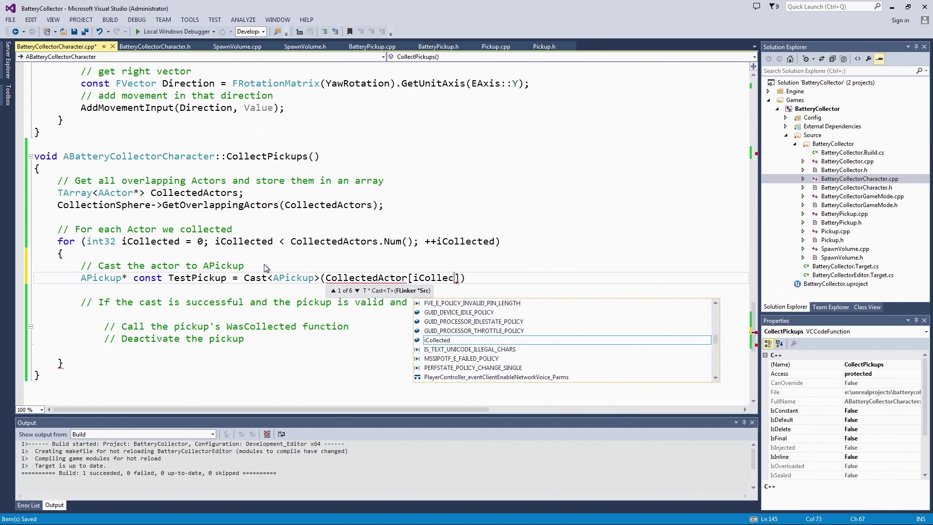
text(ted]))
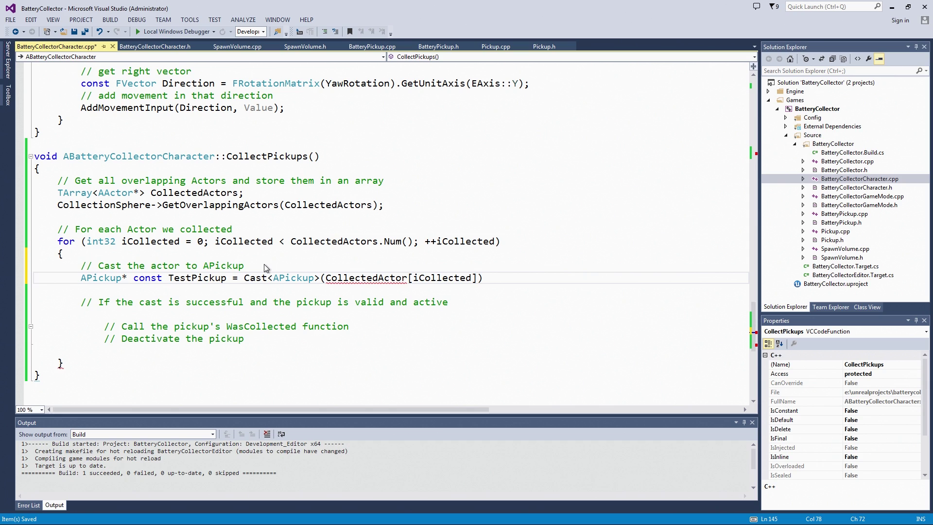
text(;)
Step: Correct the CollectedActors name and delete the blank line below the cast line
drag(244, 277, 372, 278)
click(406, 279)
text(s)
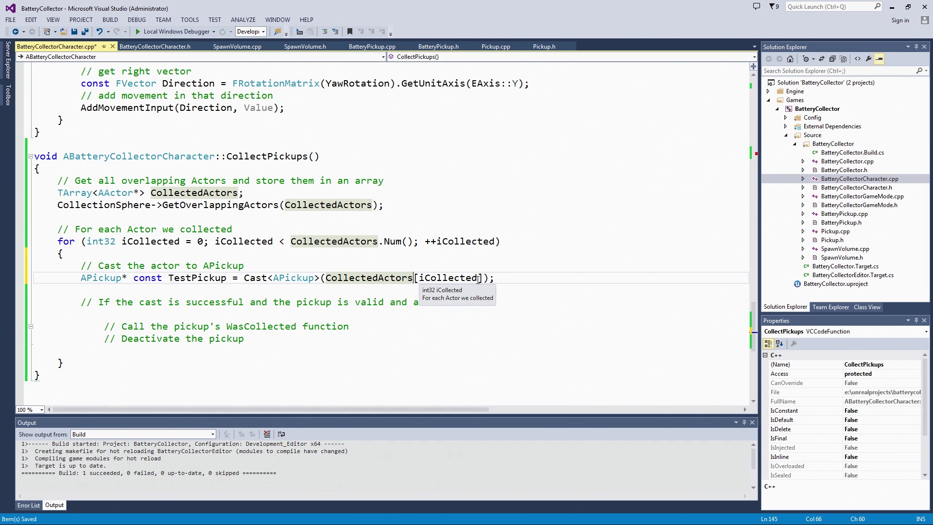
click(508, 279)
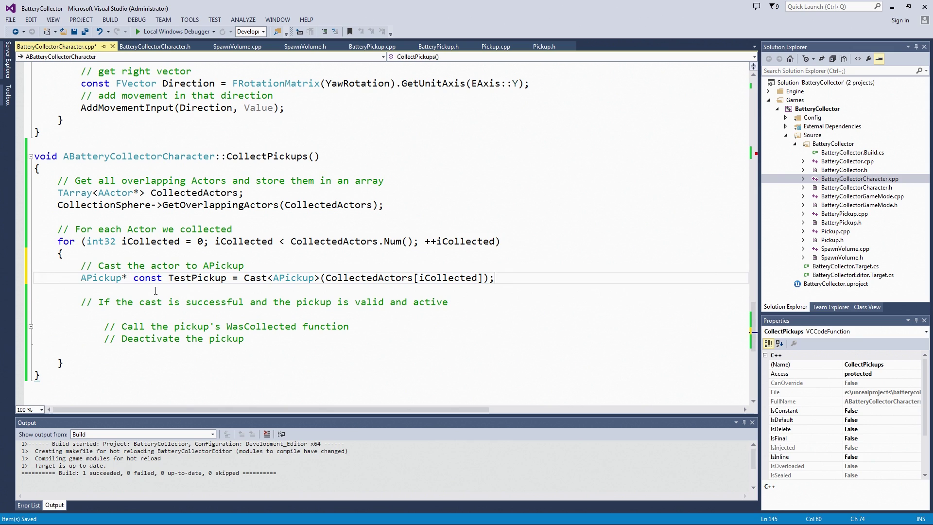
key(Delete)
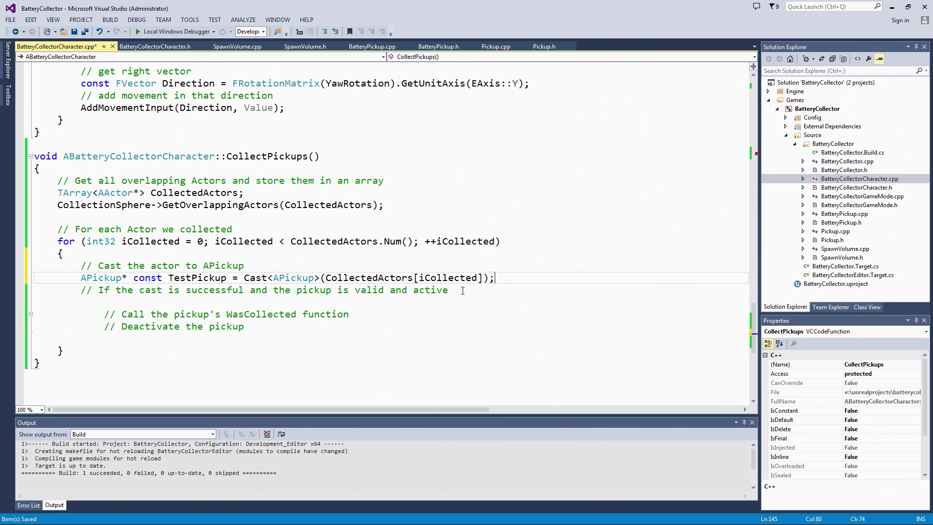
Step: Write if (TestPickup && !TestPickup->IsPendingKill() && TestPickup->IsActive()) with an empty brace body
key(Down)
key(Return)
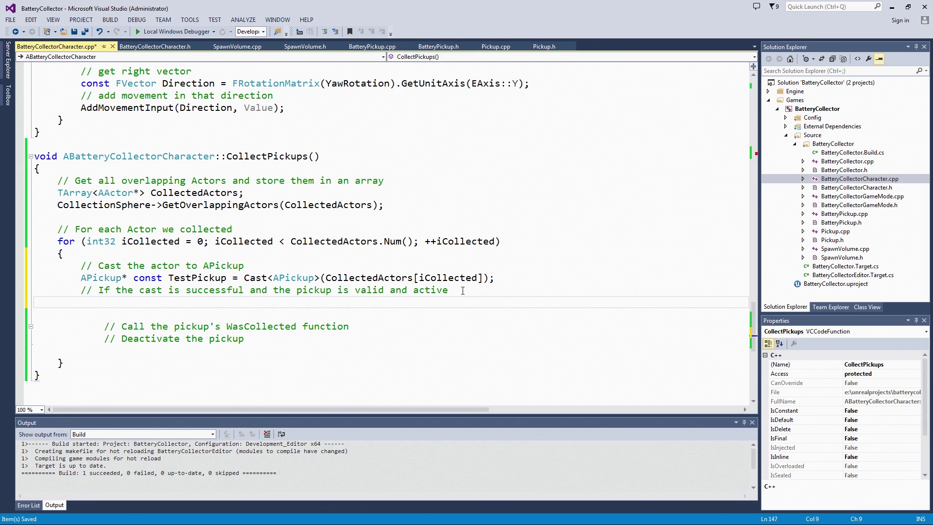
text(if ()
text(TestPic)
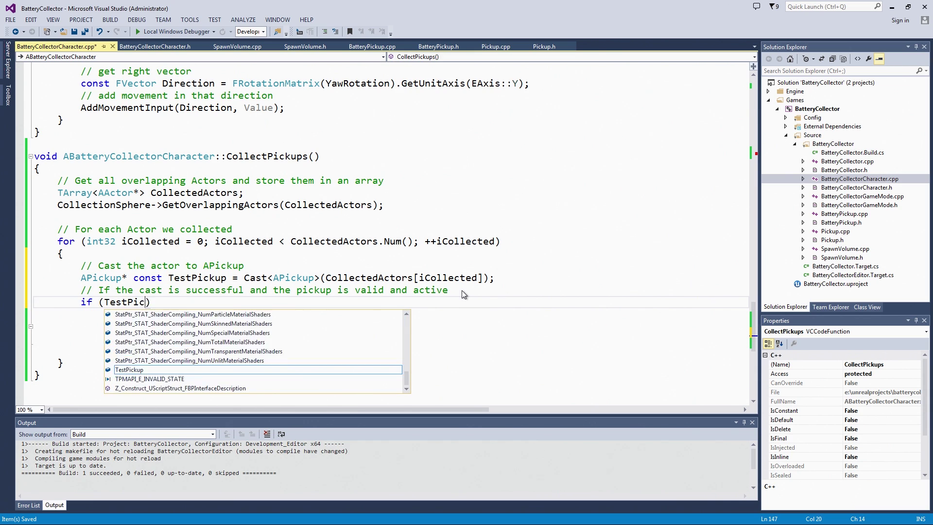
text(kup )
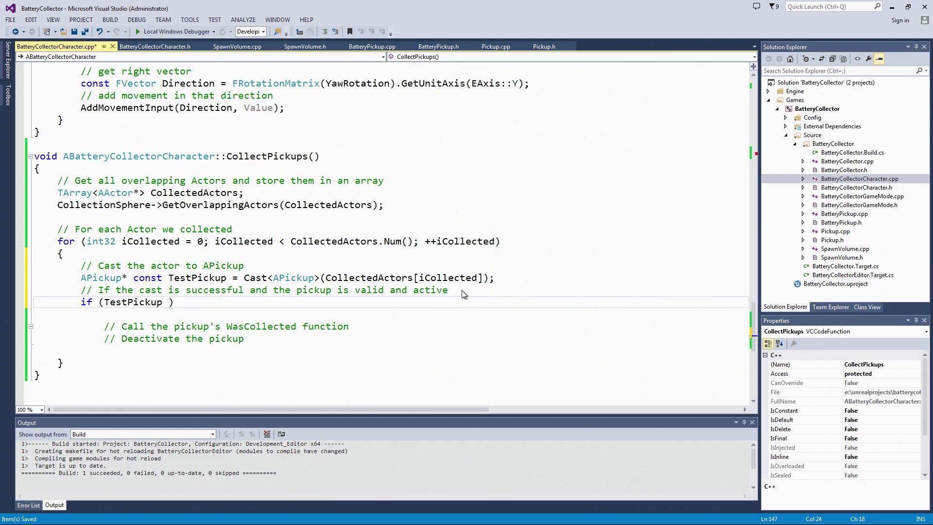
text(&& )
text(!Test)
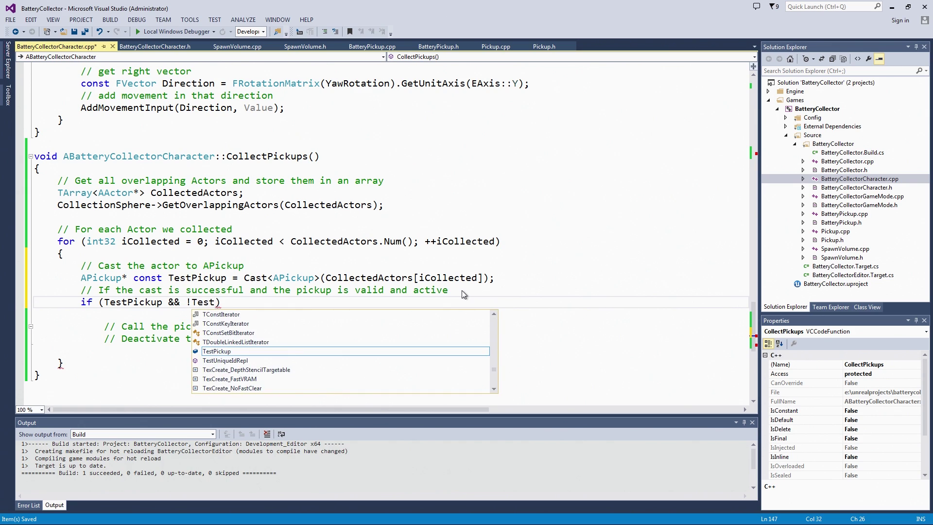
text(Pickup)
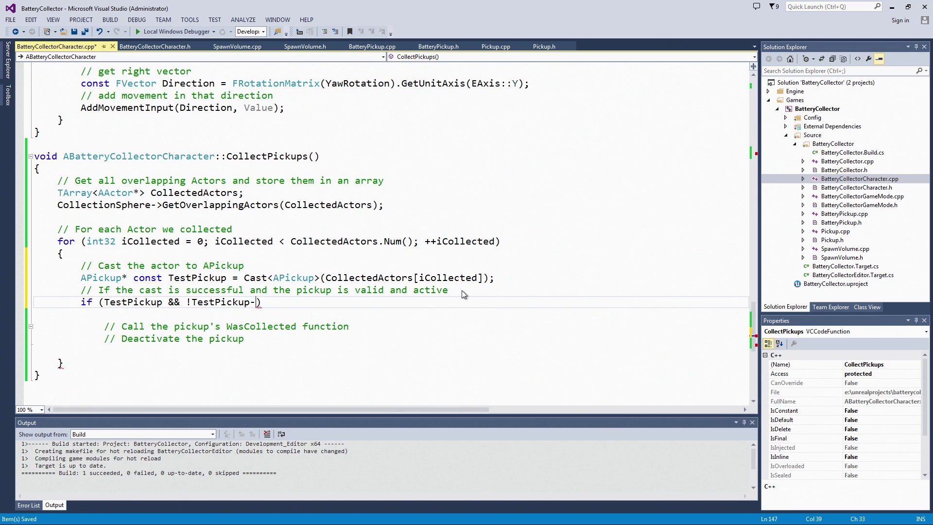
text(->)
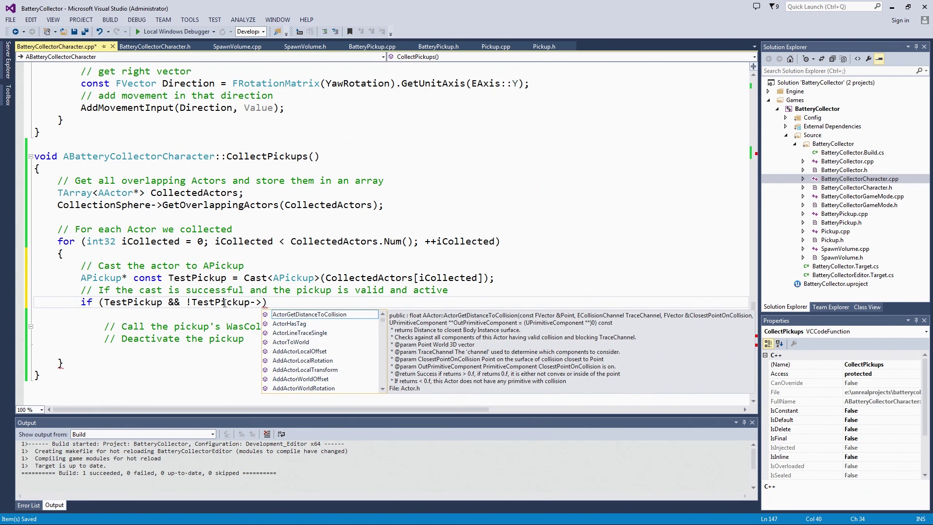
text(IS)
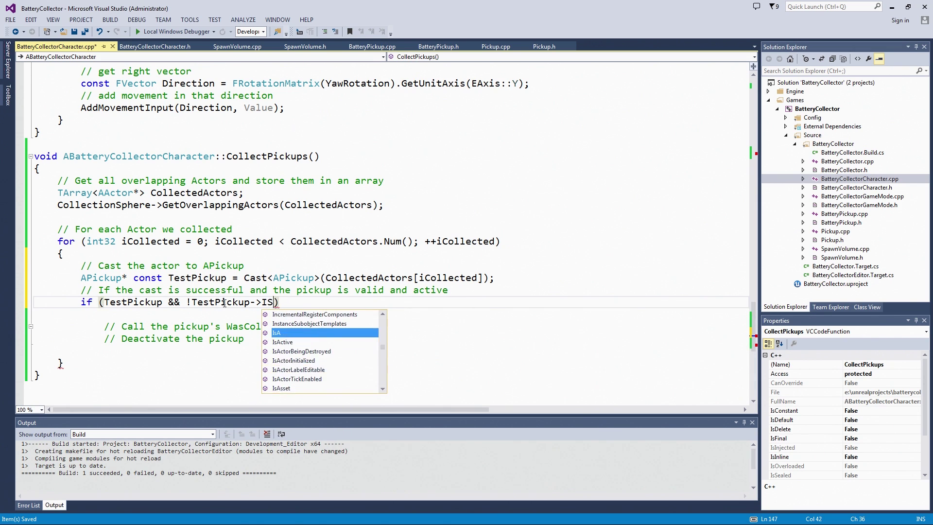
key(BackSpace)
text(sPendingKi)
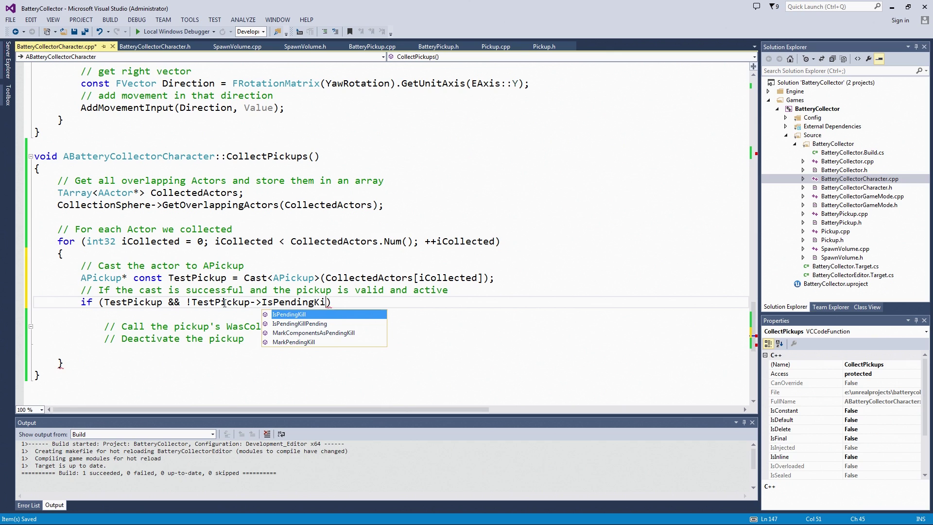
text(ll())
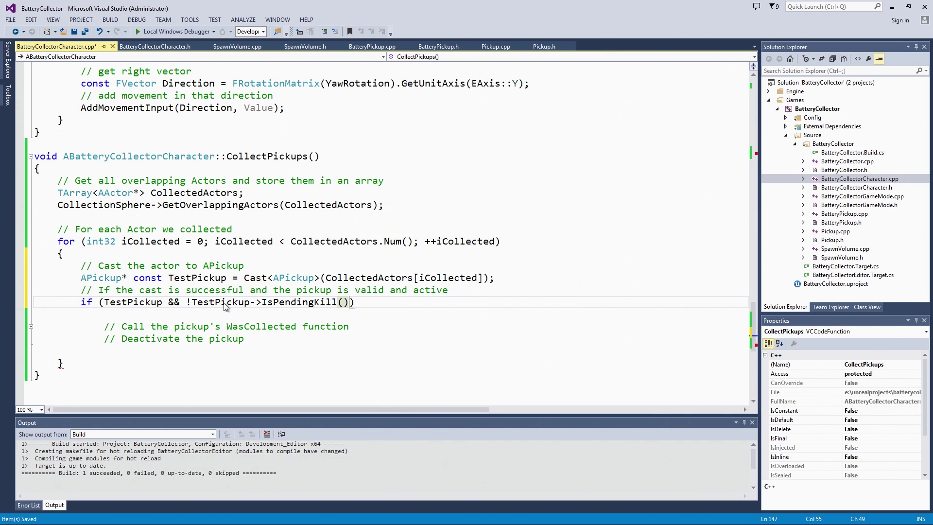
text( && )
text(TestT)
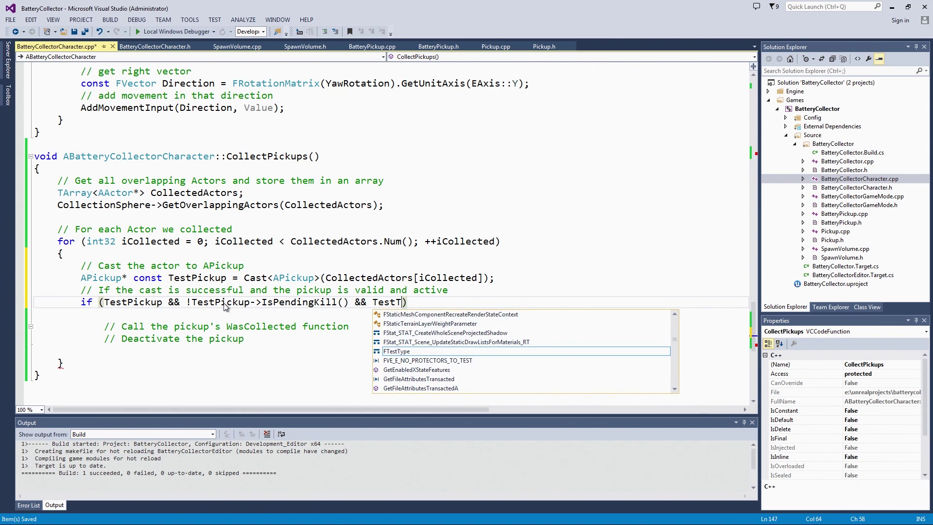
key(BackSpace)
text(Pickup)
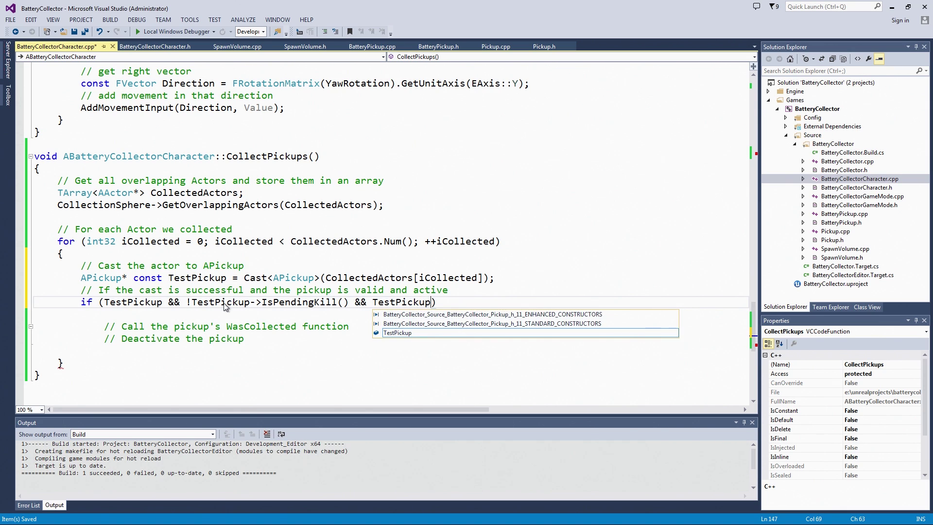
text(->I)
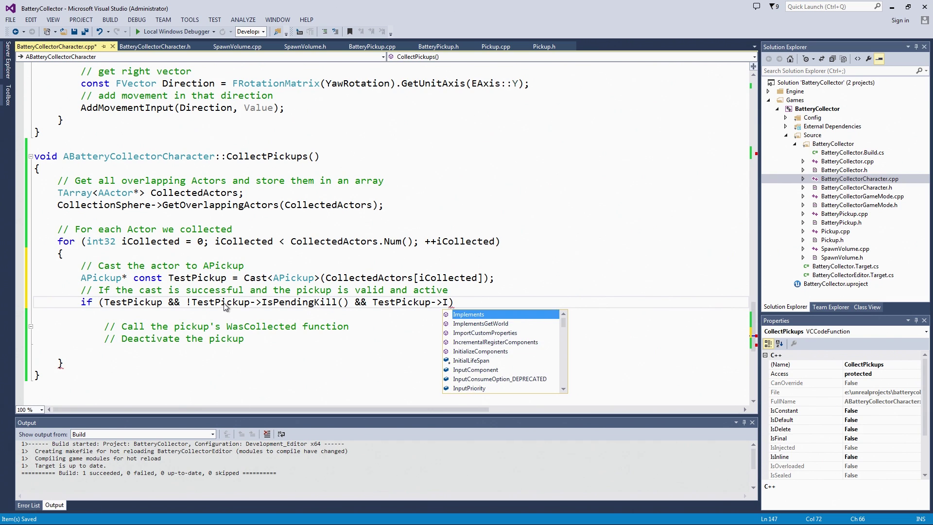
text(sA)
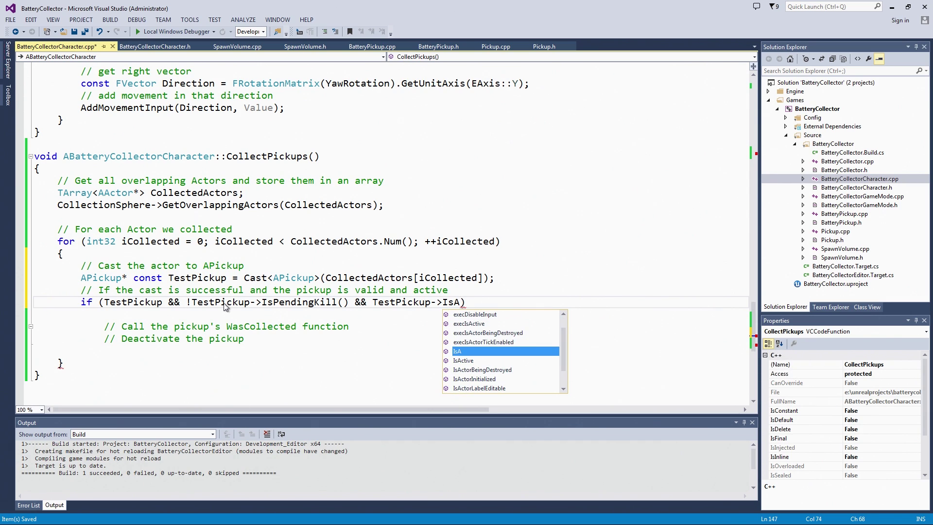
text(c)
key(Tab)
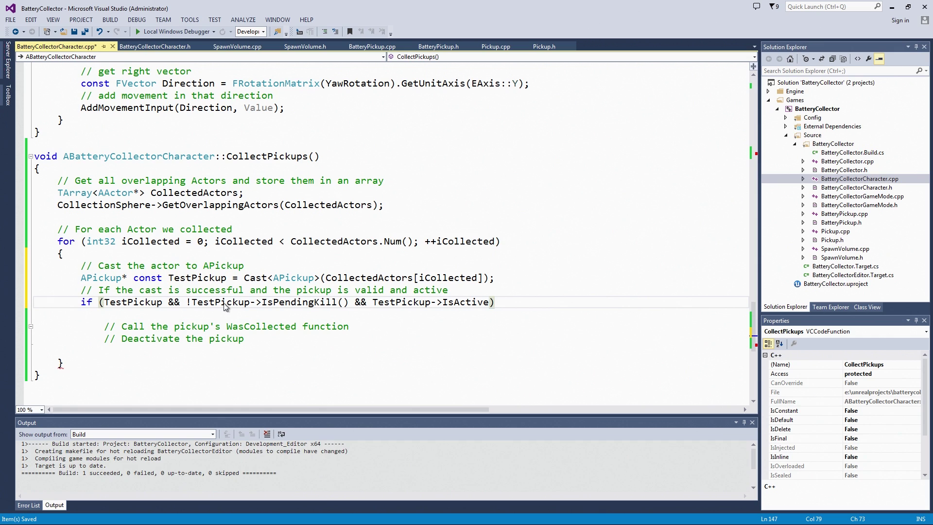
text(())
key(Return)
text({)
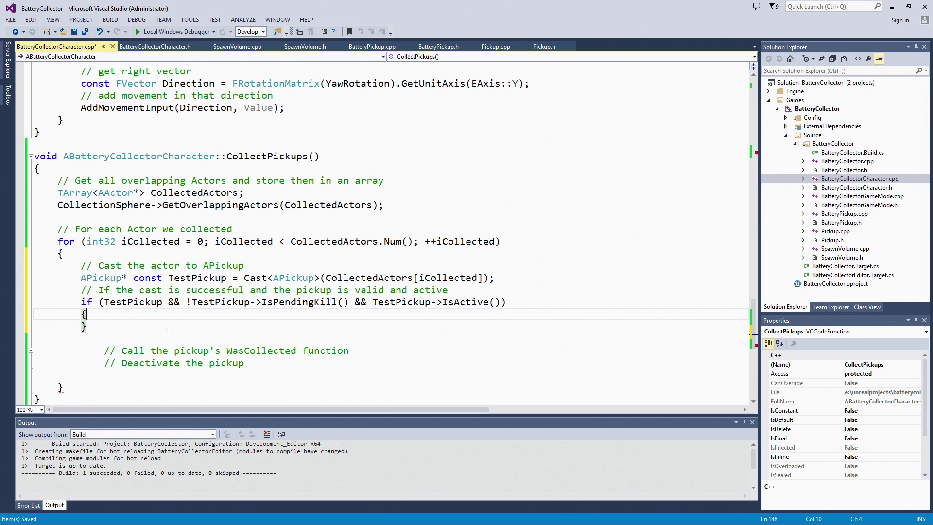
Step: Enclose the WasCollected and Deactivate comments in the if block's braces, then save
key(Down)
key(BackSpace)
key(BackSpace)
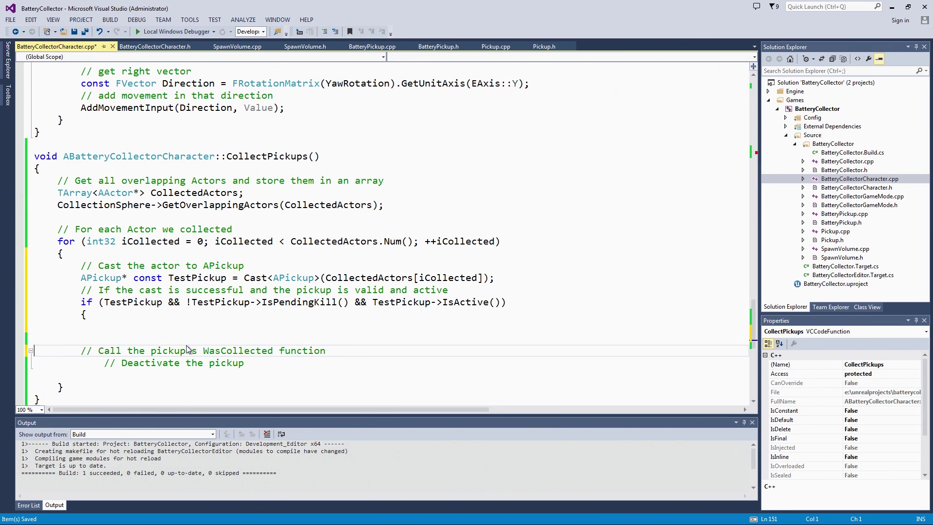
key(Delete)
key(Delete)
key(Down)
key(End)
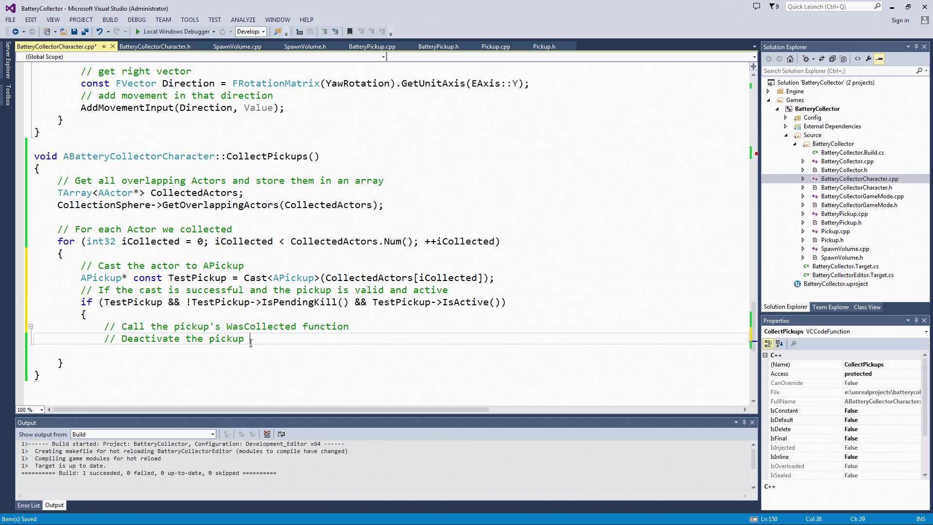
key(Return)
key(Return)
text(})
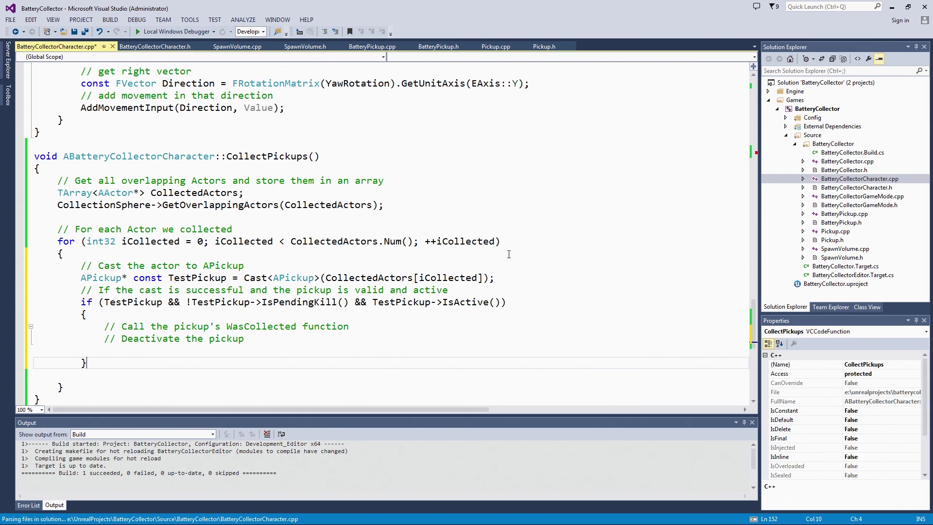
key(ctrl+s)
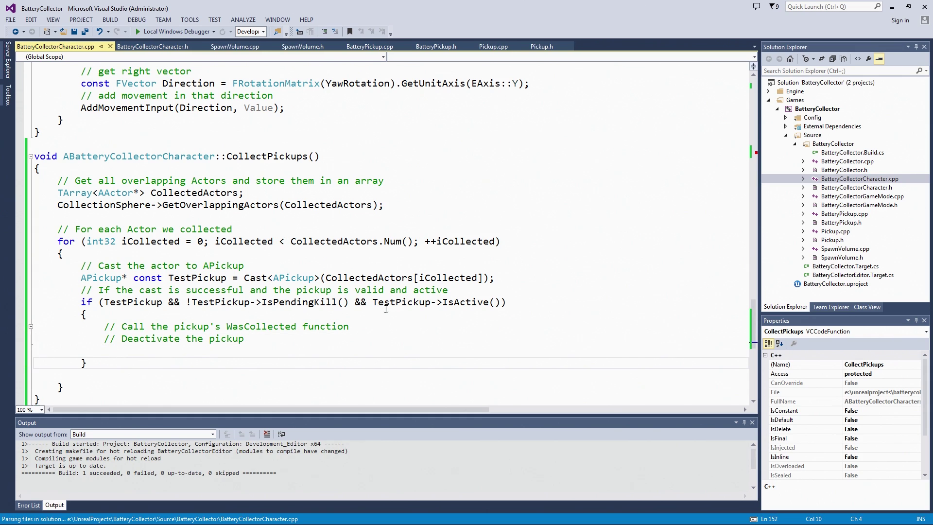
Step: Add TestPickup->WasCollected(); and TestPickup->SetActive(false); inside the if block and save
click(388, 326)
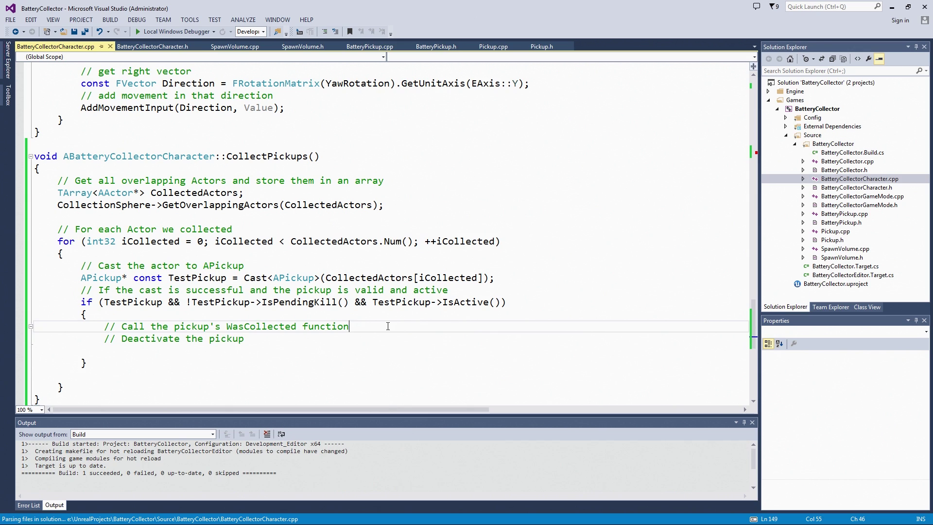
key(Return)
text(TestPick)
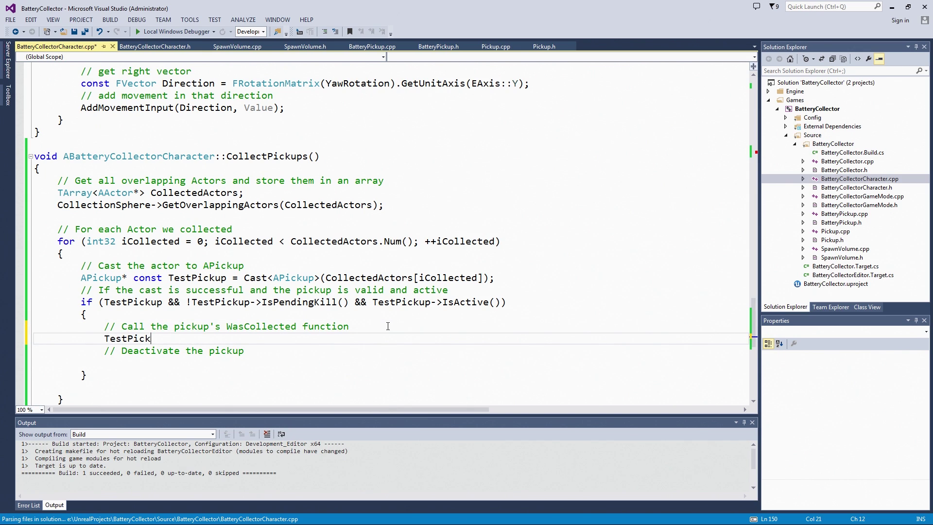
text(up_)
key(BackSpace)
text(->)
text(WasCollecte)
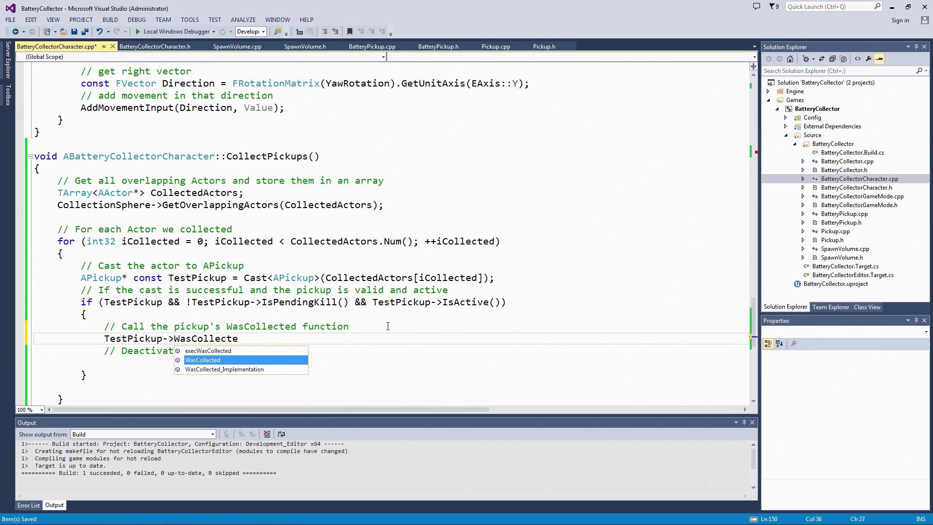
text(d();)
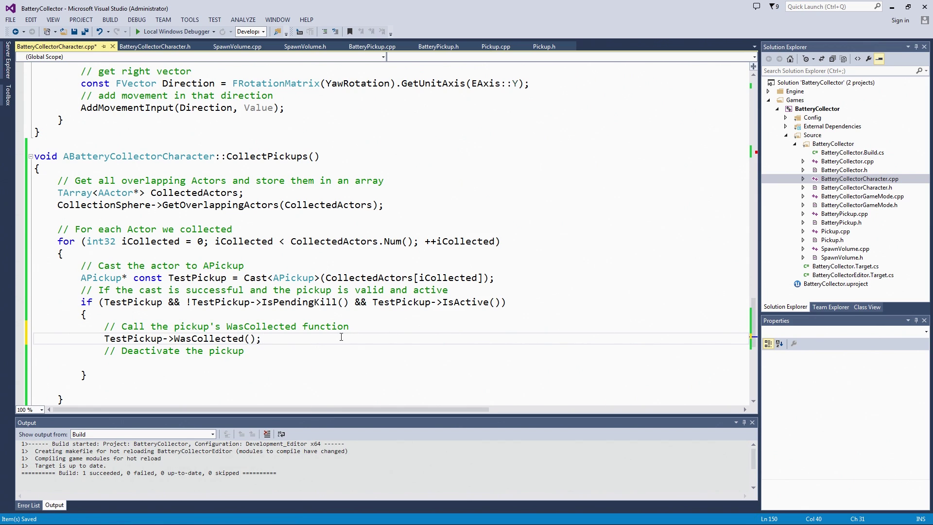
key(Down)
key(Down)
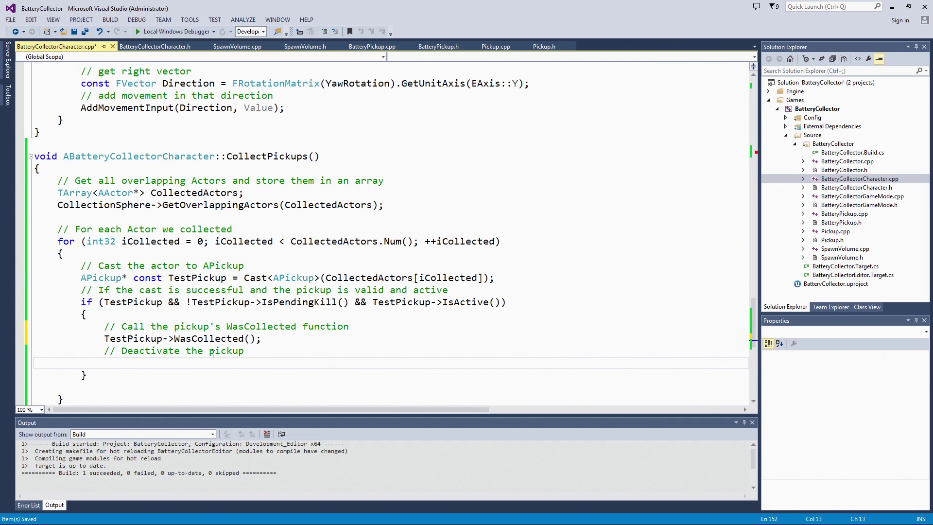
text(TestPickup)
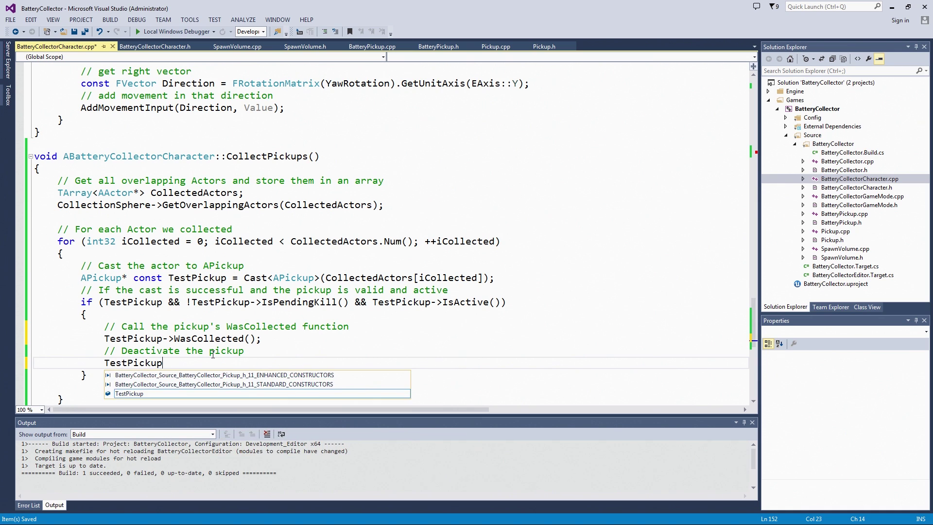
text(->Set)
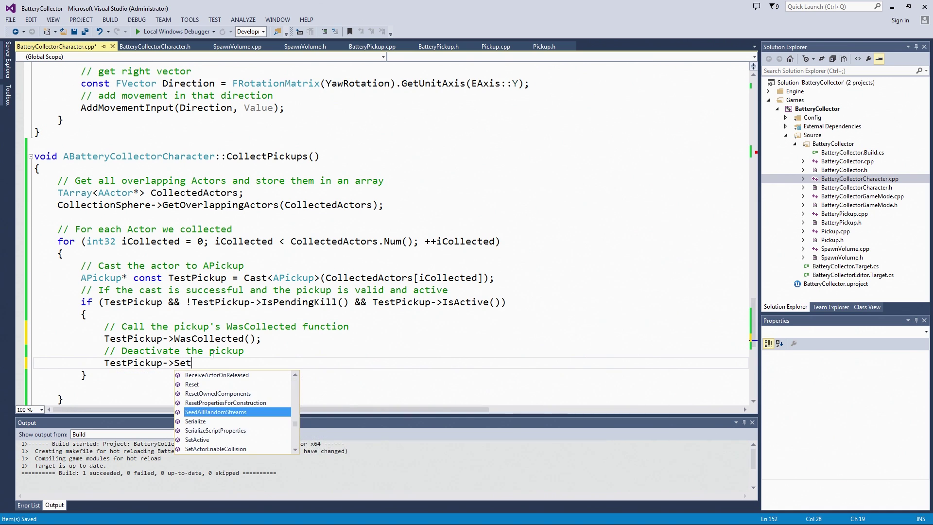
text(Active()
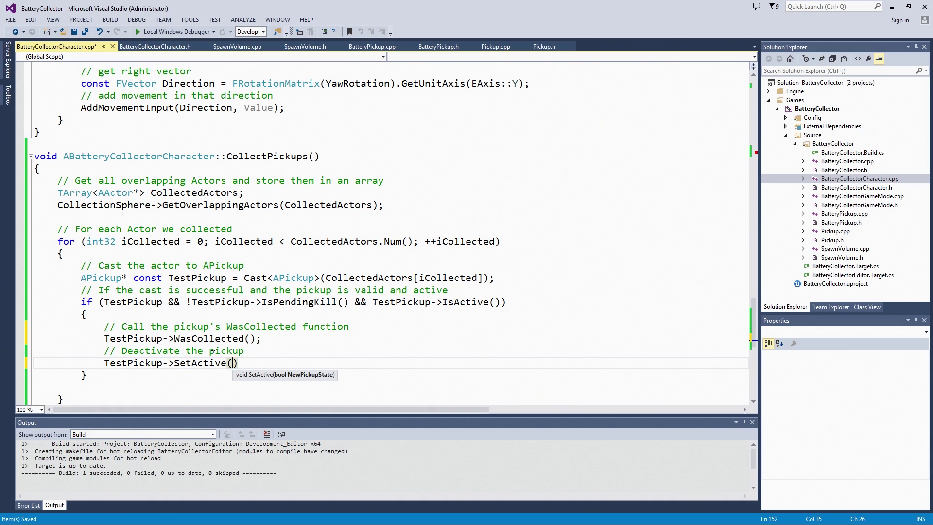
text(false)
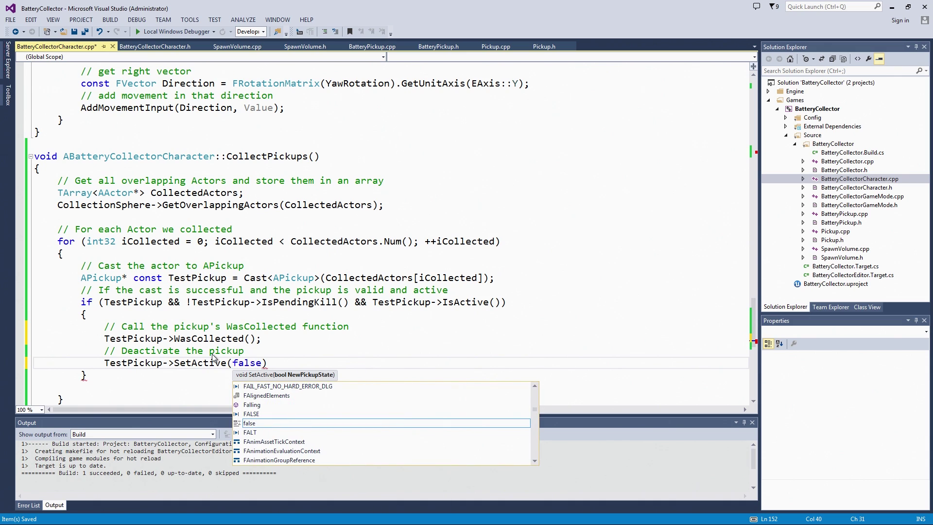
text())
key(ctrl+s)
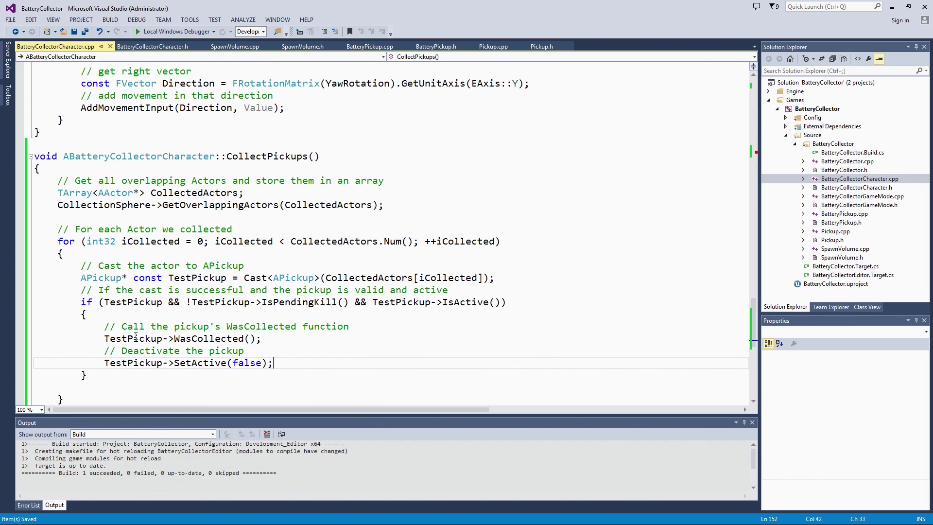
mouse_move(157, 340)
mouse_down()
mouse_move(223, 341)
mouse_move(251, 351)
mouse_up()
Step: Deselect the WasCollected call and scroll up to SetupPlayerInputComponent
click(285, 341)
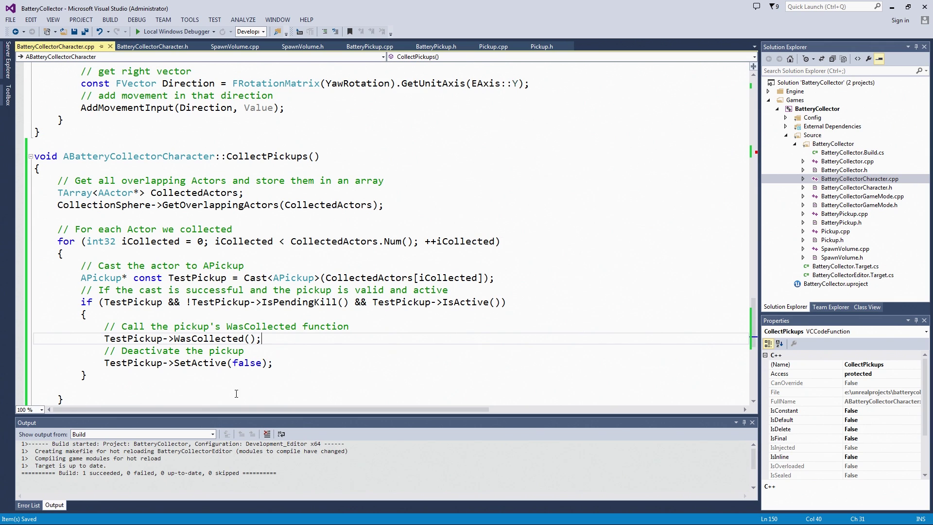
scroll(130, 151, down, 2)
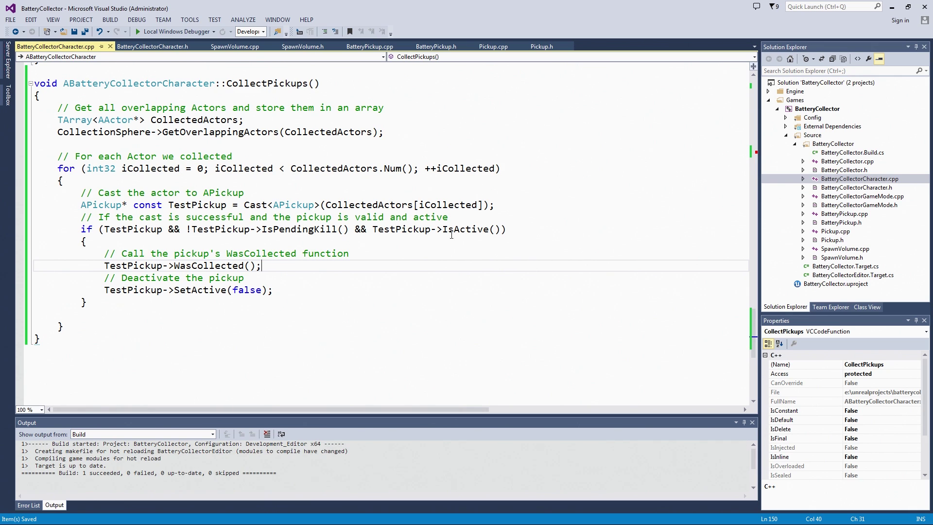
scroll(451, 234, up, 3)
scroll(452, 235, up, 2)
scroll(449, 239, up, 3)
scroll(447, 245, up, 5)
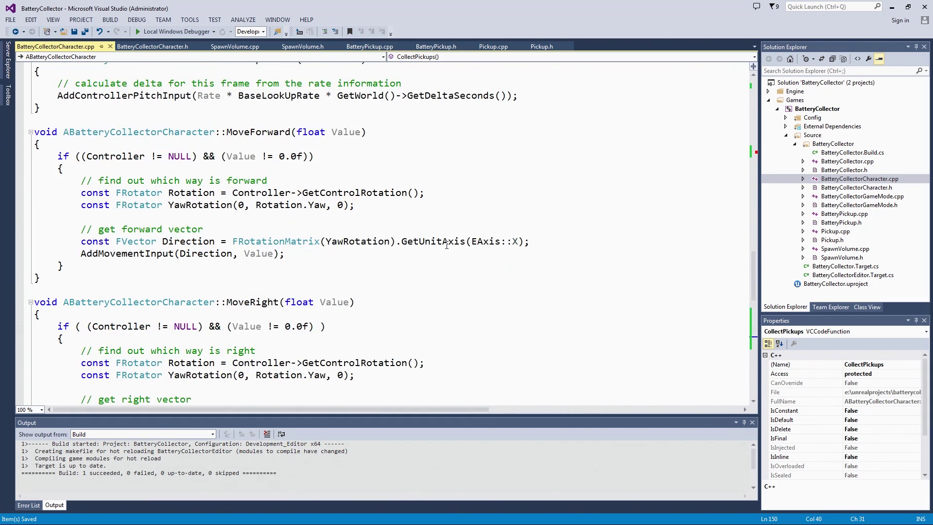
scroll(446, 246, up, 8)
scroll(447, 245, up, 8)
scroll(447, 245, up, 2)
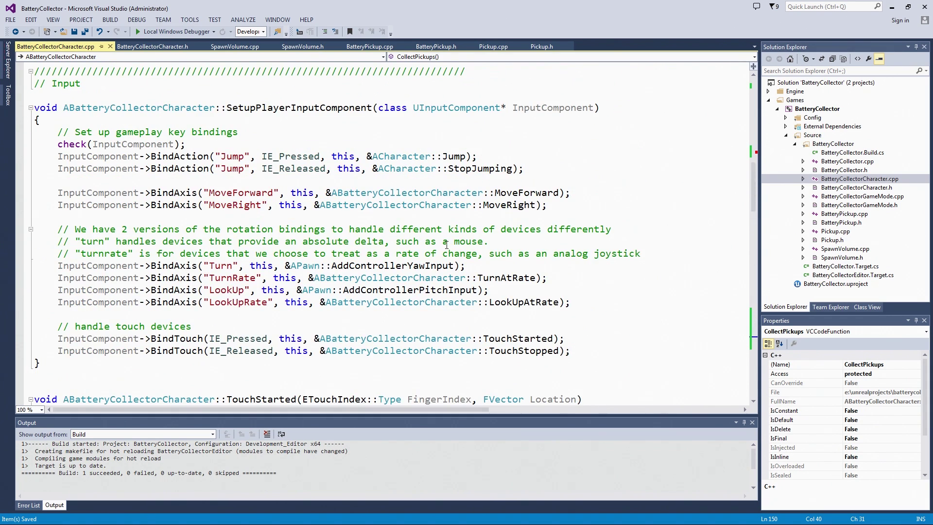
scroll(447, 246, up, 1)
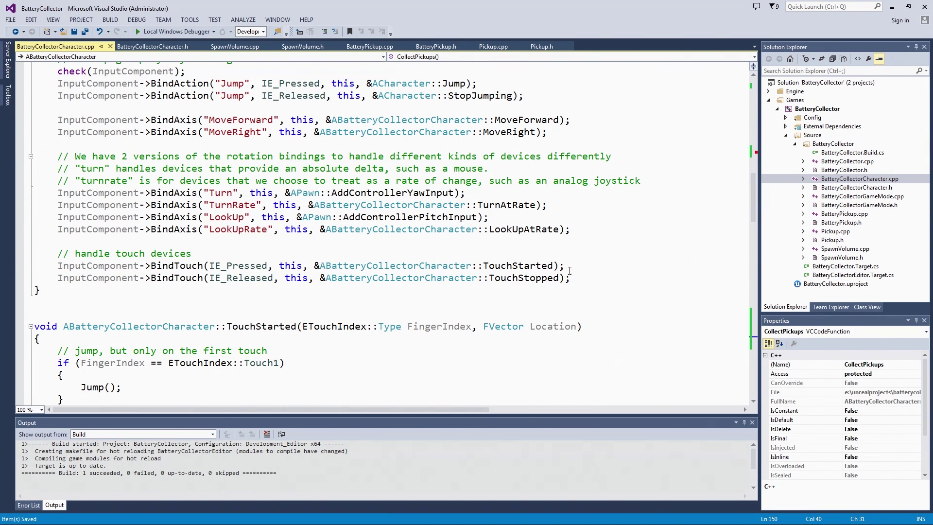
scroll(580, 230, up, 1)
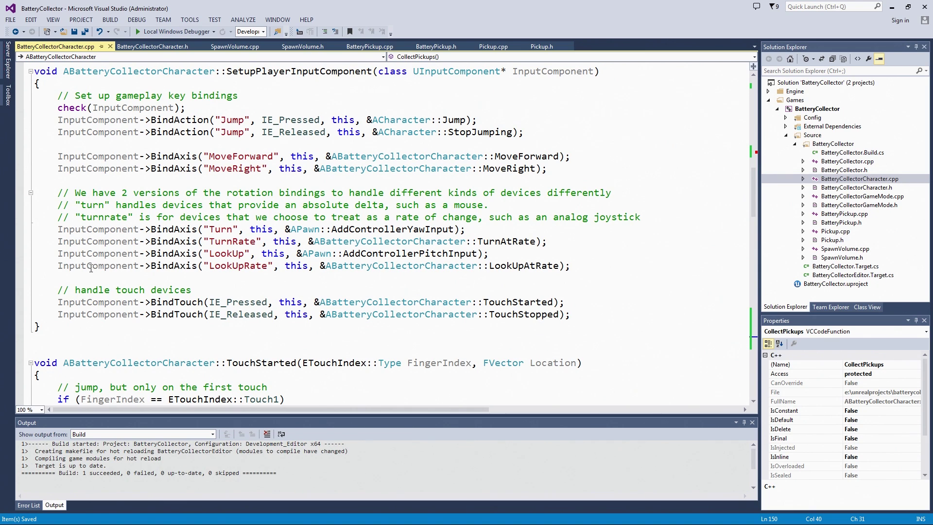
Step: Add BindAction("Collect", IE_Pressed, this, &ABatteryCollectorCharacter::CollectPickups) below the Jump bindings and save
click(591, 266)
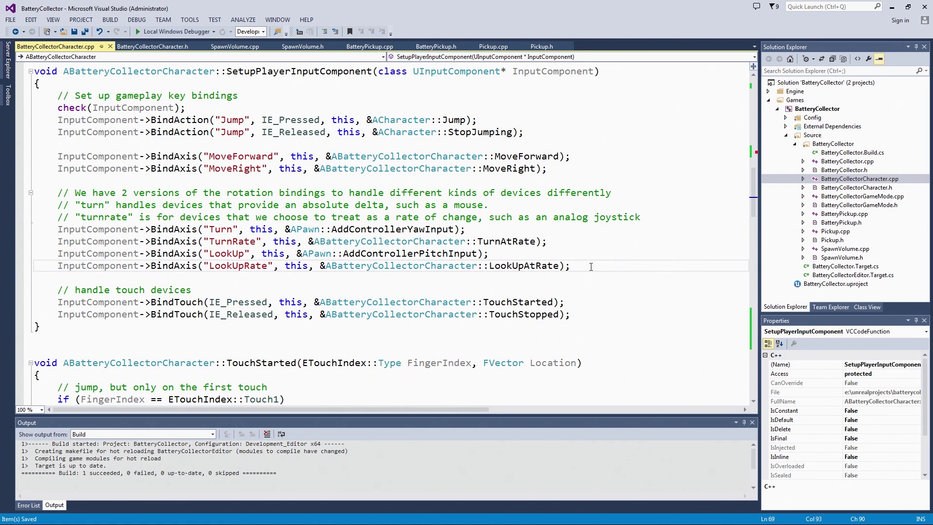
key(Return)
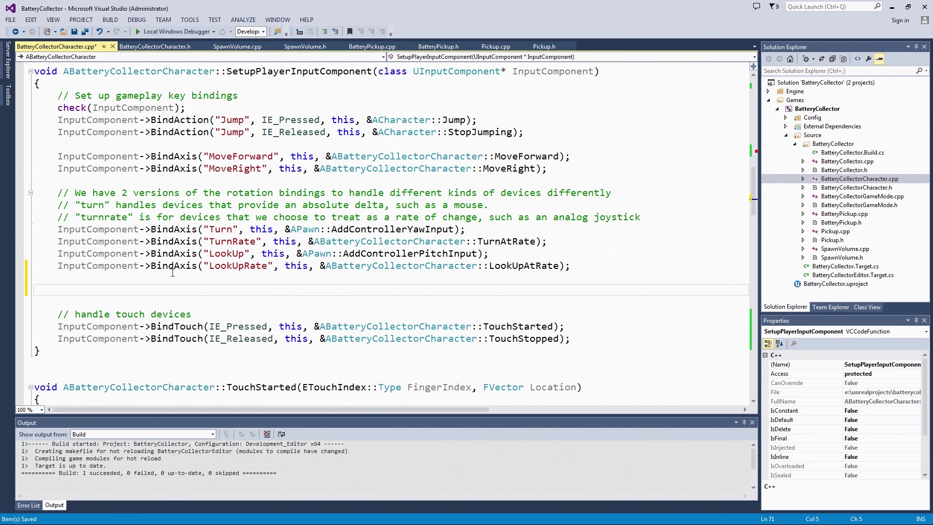
key(BackSpace)
key(BackSpace)
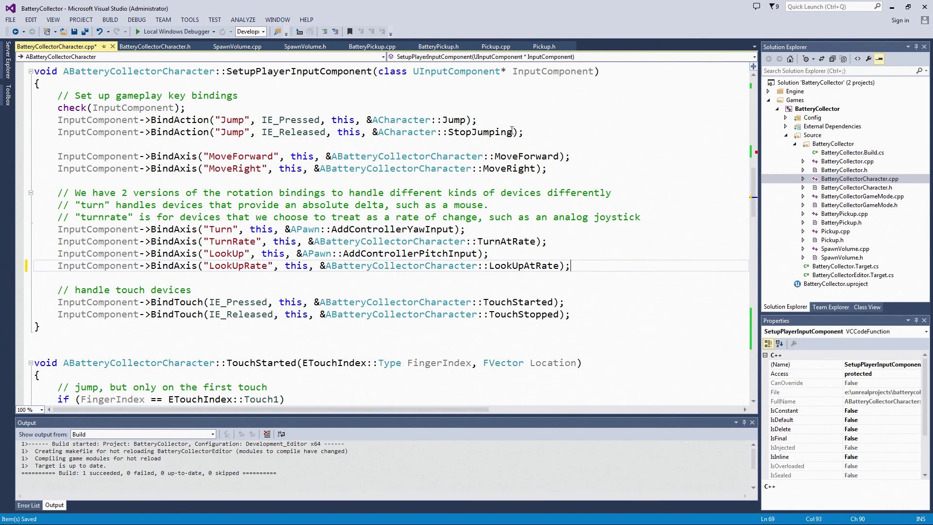
click(540, 132)
key(Return)
key(Return)
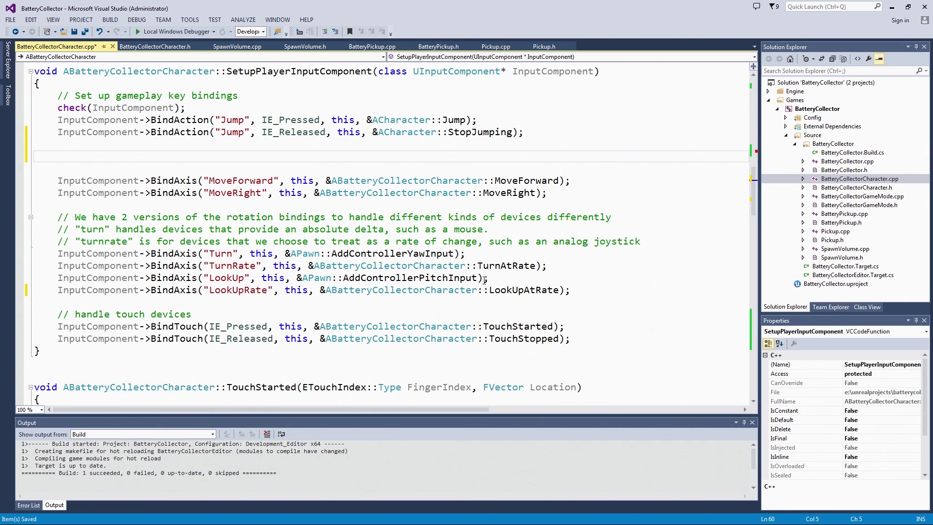
text(Inpu)
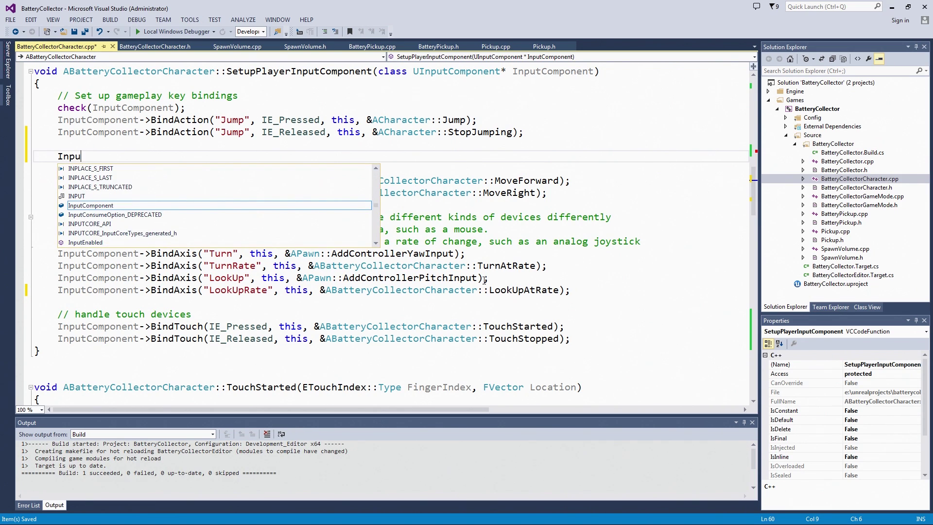
text(tComponen)
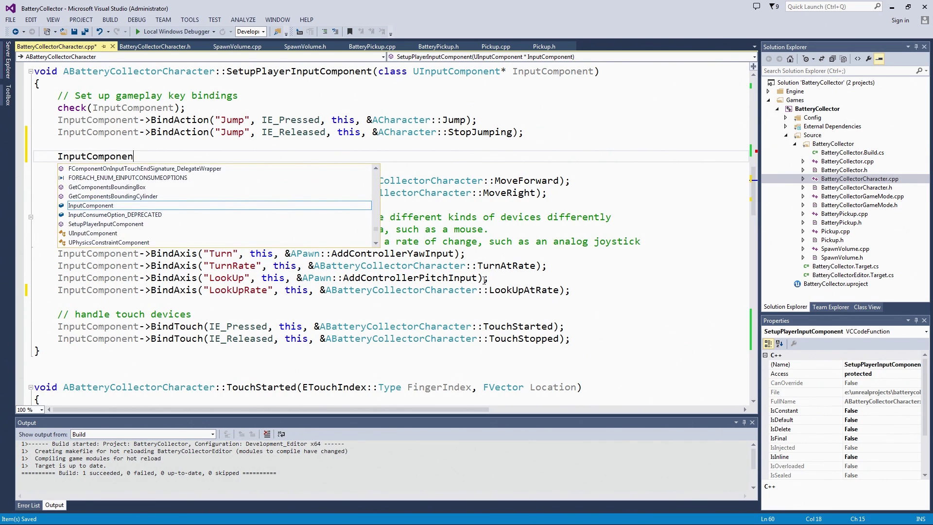
text(t->Bind)
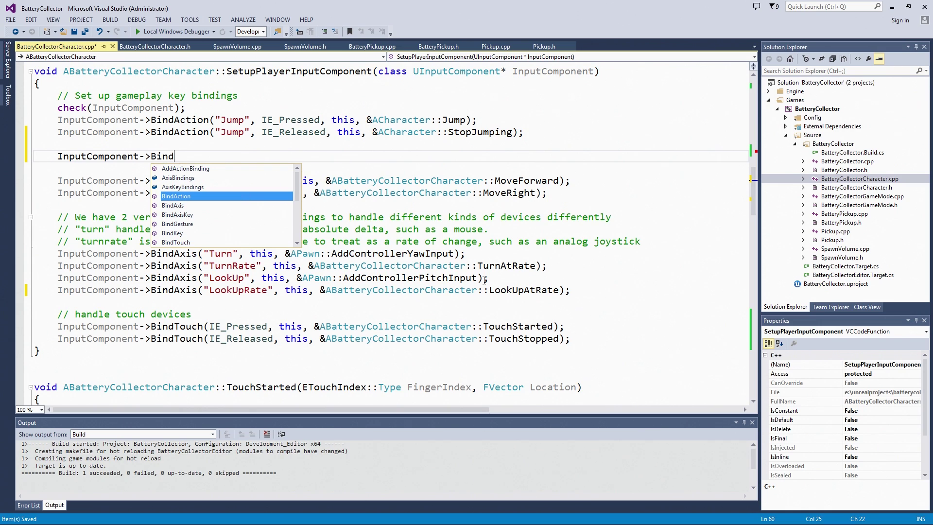
text(Action()
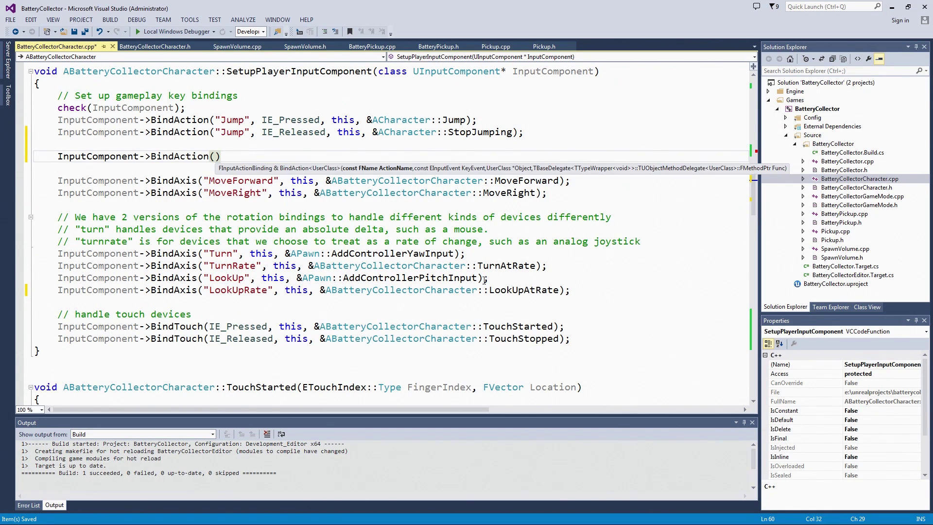
text("Collec)
text(t", )
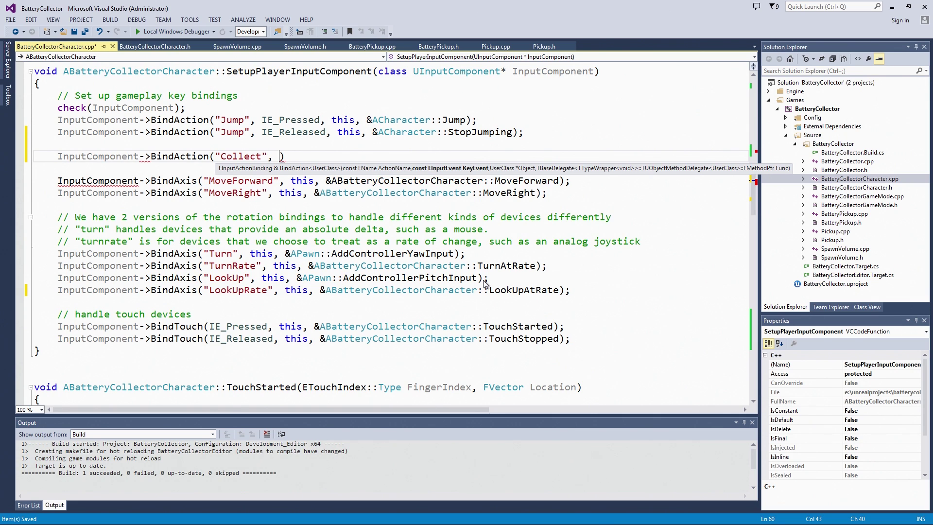
text(IE_Pr)
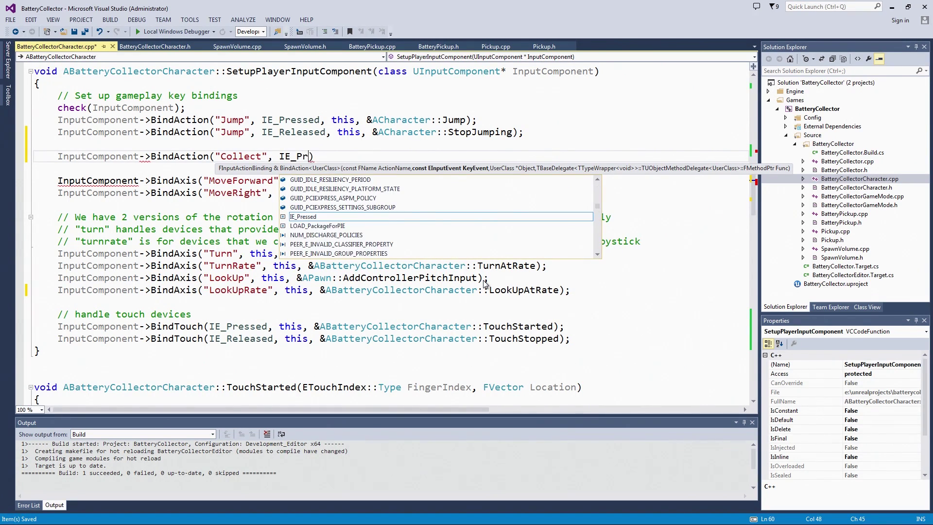
text(essed)
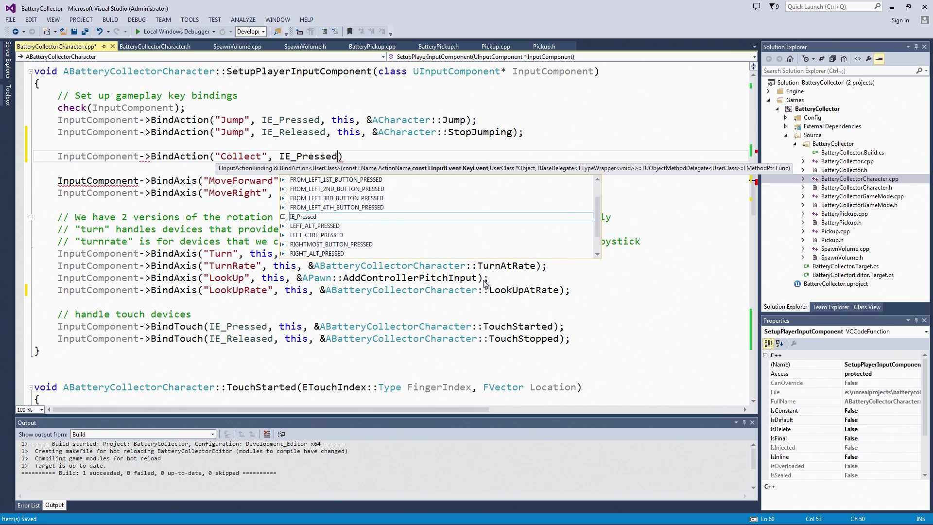
text(, this)
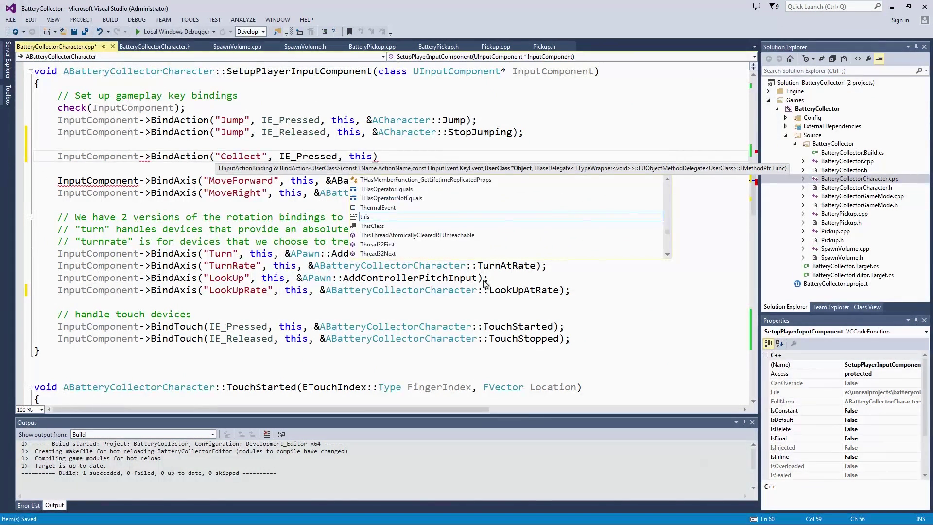
text(, )
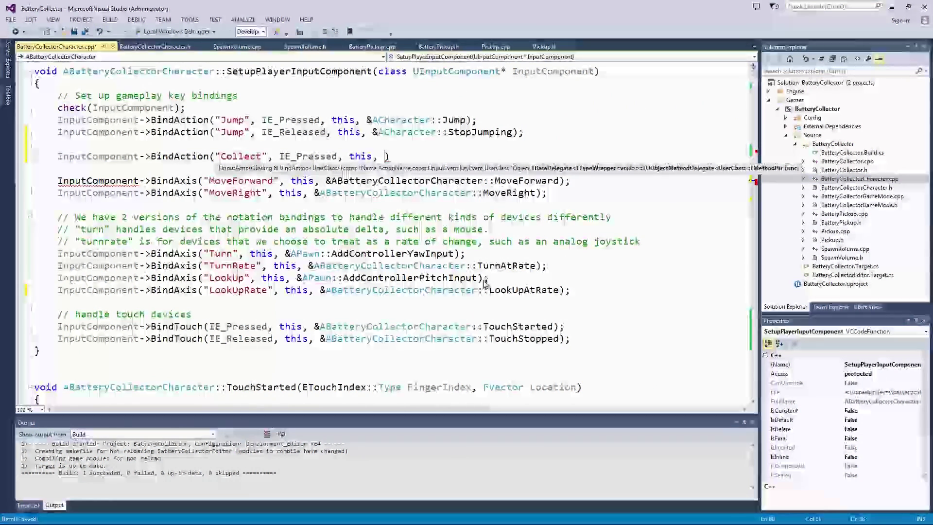
text(&)
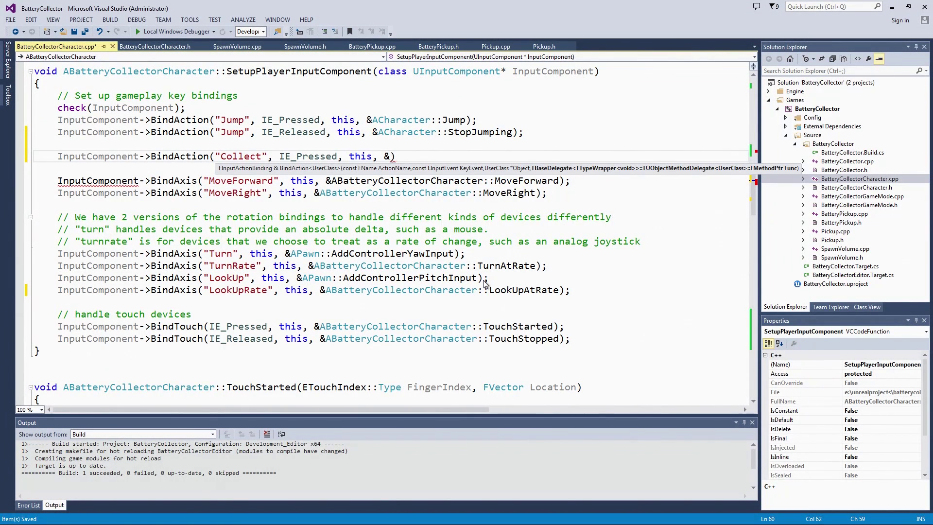
text(ABatteryCol)
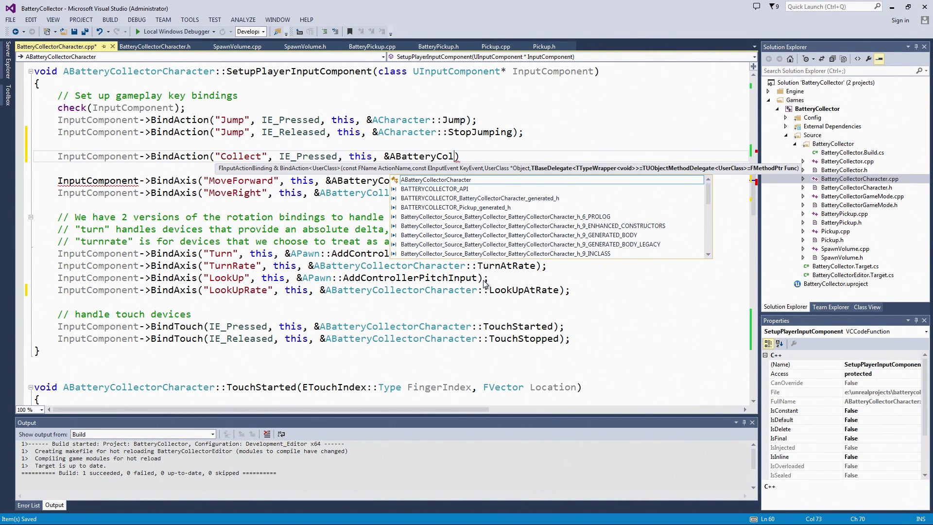
text(lectorChara)
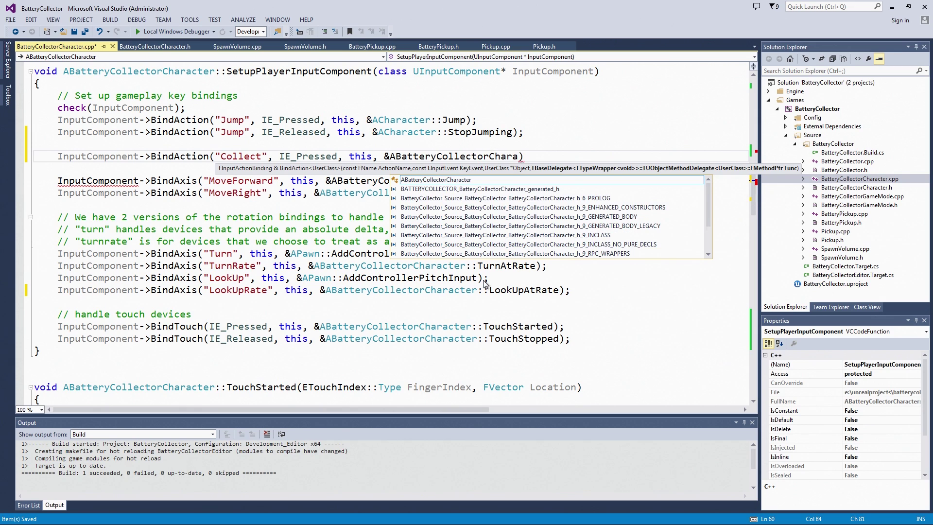
text(cter::Collec)
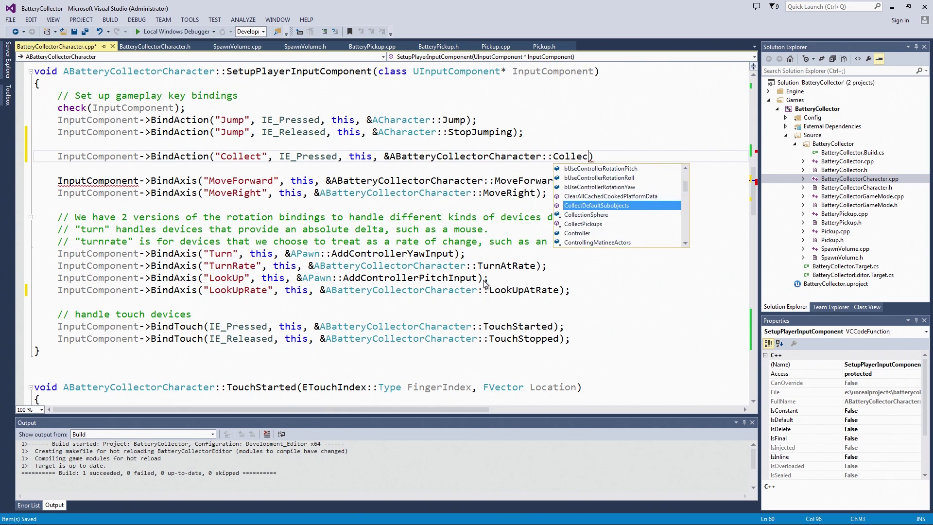
text(tPickups;)
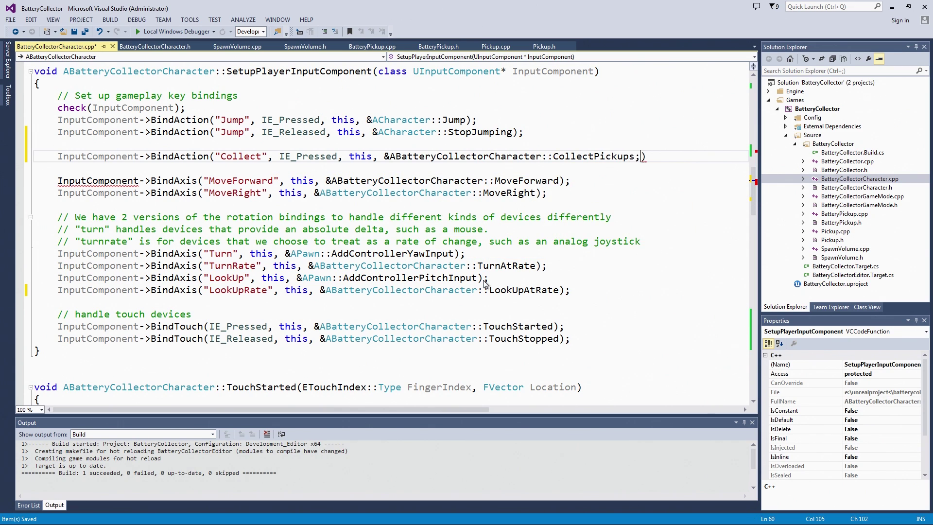
key(BackSpace)
text();)
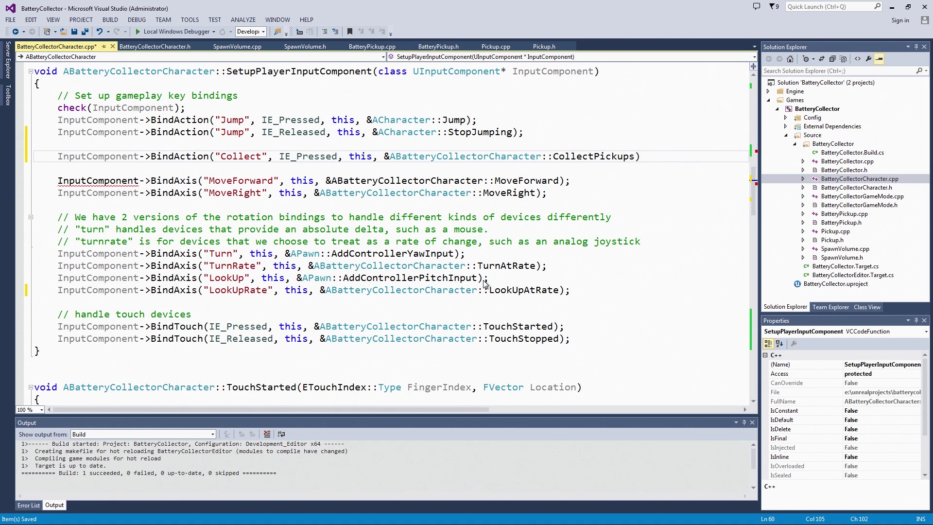
key(ctrl+s)
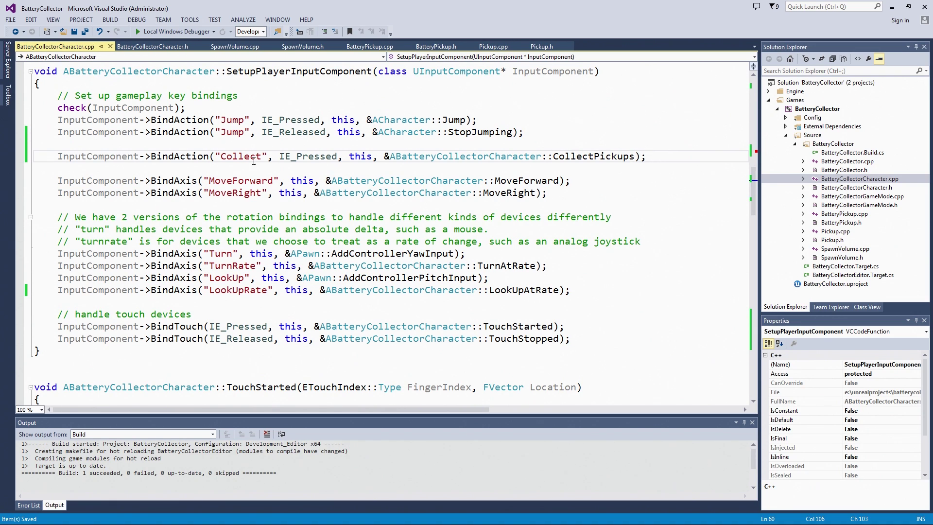
double_click(232, 156)
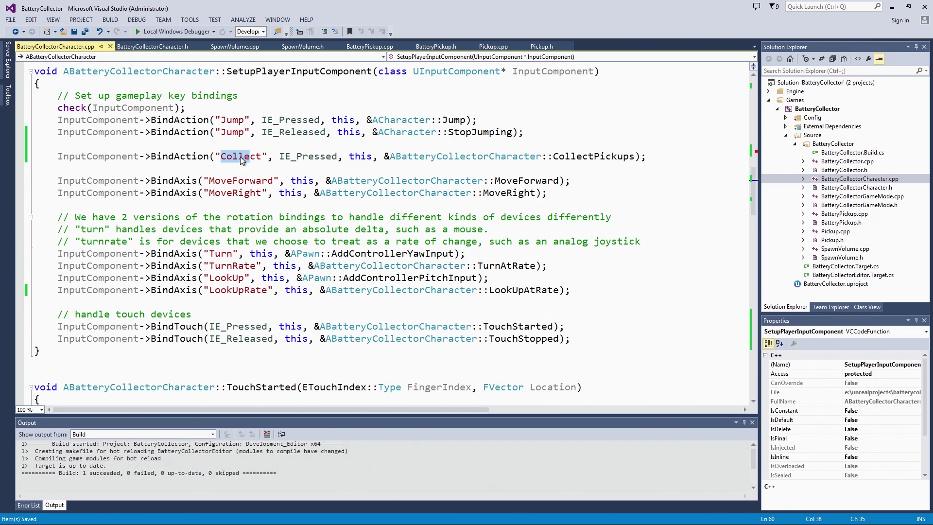
drag(379, 159, 605, 165)
Step: Start the C++ recompile and save the CollectionLevel map
click(576, 180)
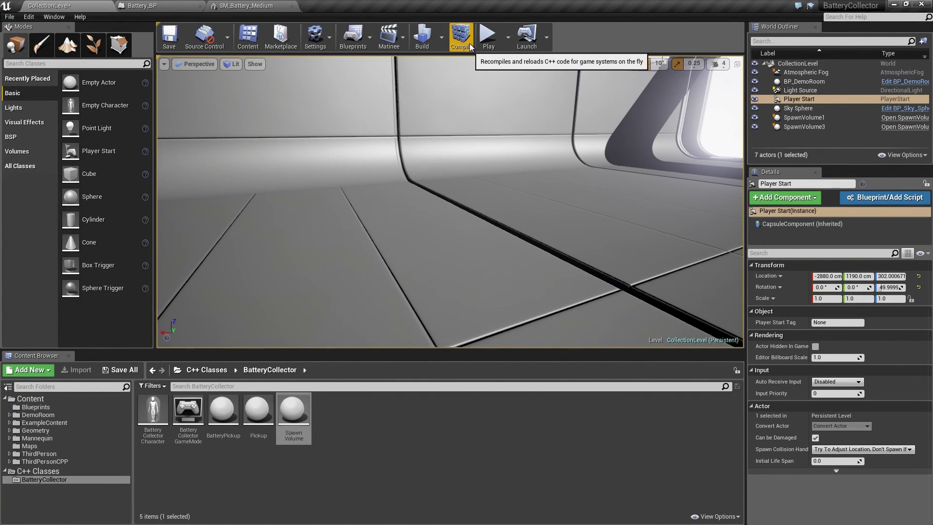
click(469, 44)
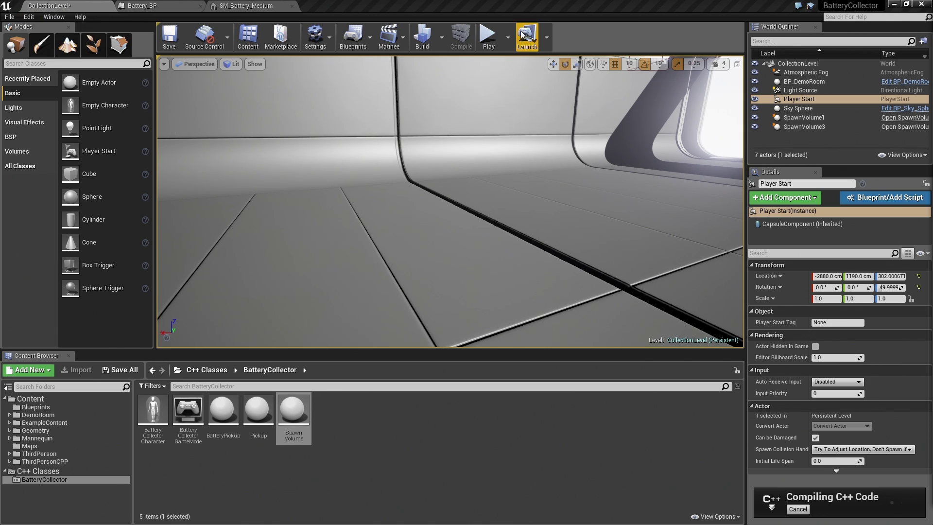
click(174, 44)
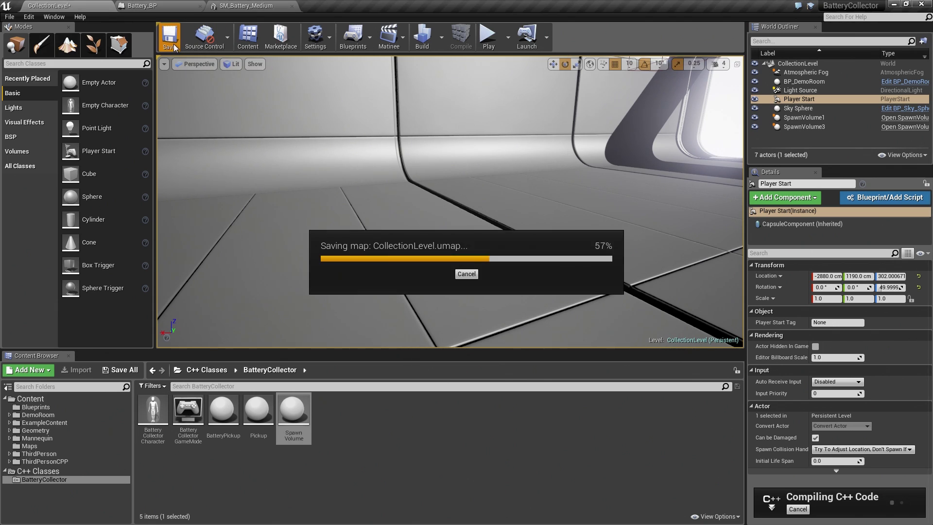
right_drag(504, 234, 504, 235)
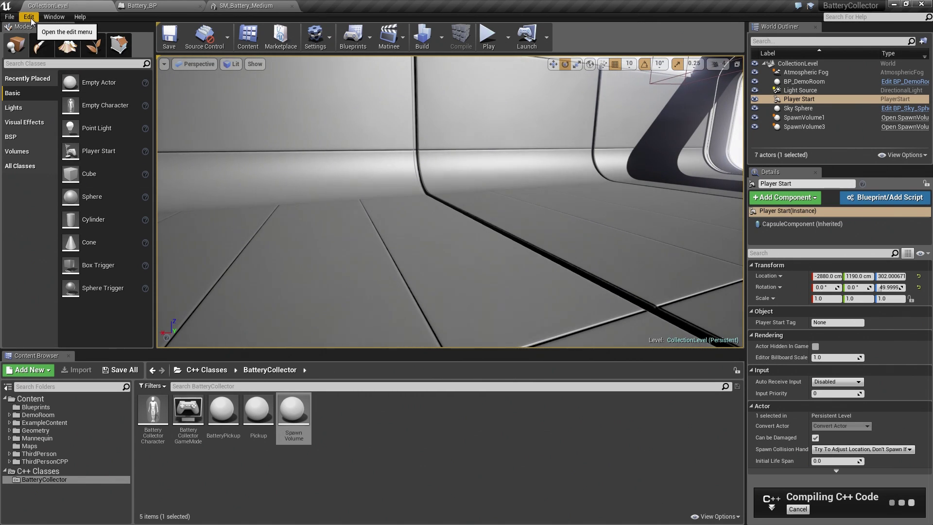
Step: Open Settings > Project Settings and view the Compile Failed log's AttachTo error
click(323, 45)
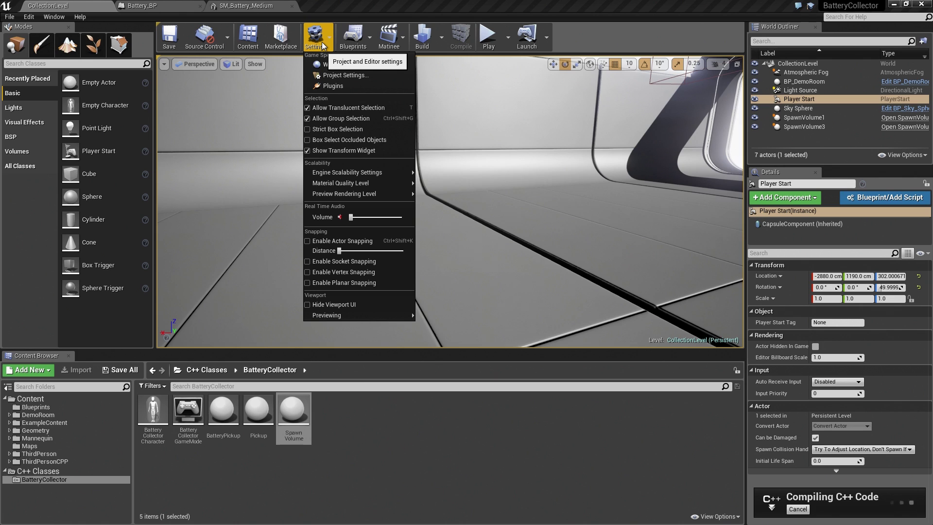
click(340, 77)
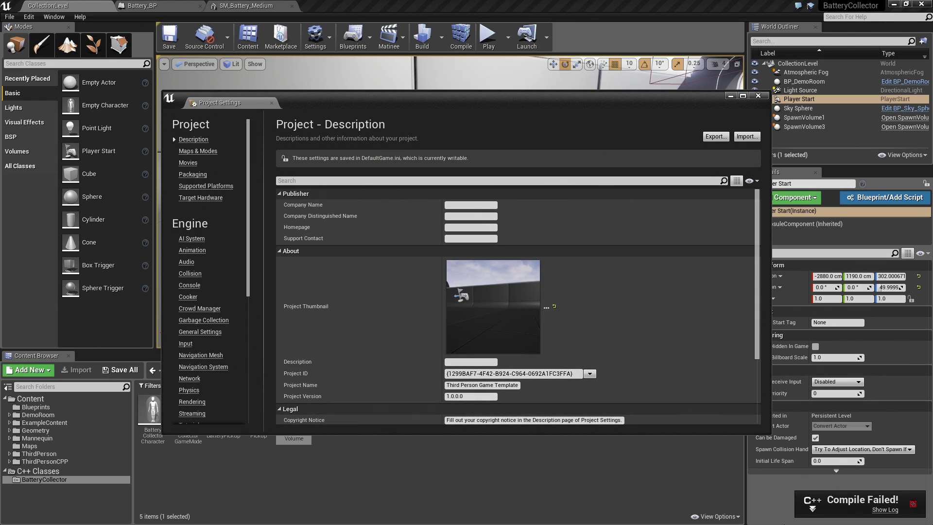
click(884, 509)
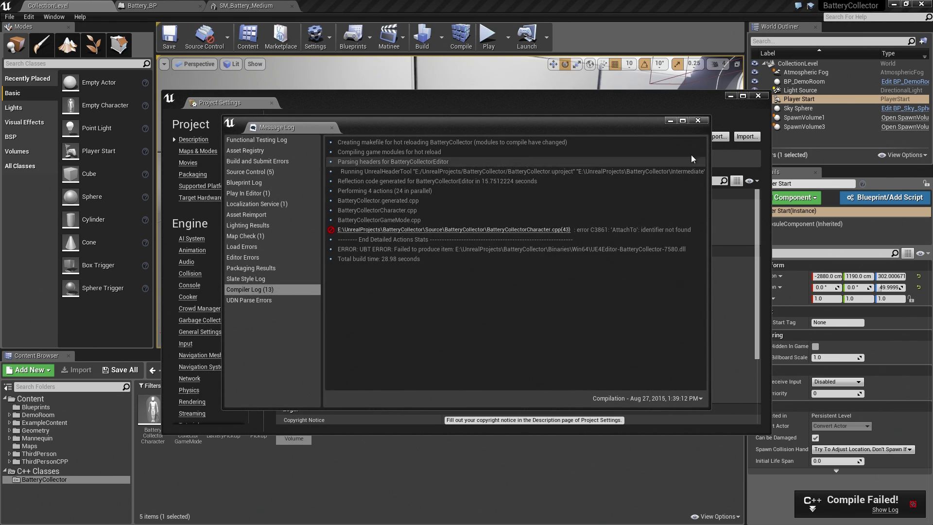
Step: Close the error log, change ' = ' to '->' on the CollectionSphere AttachTo line, and save
click(698, 120)
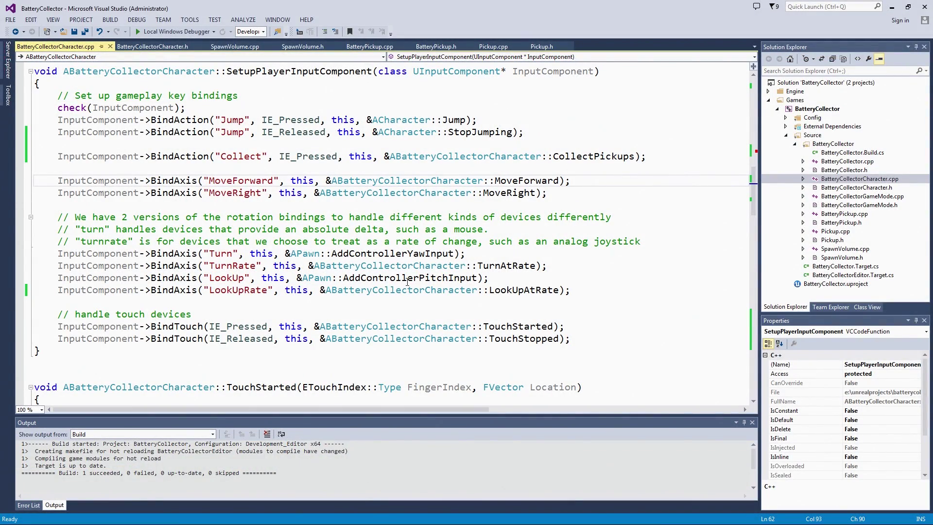
scroll(407, 283, up, 5)
scroll(405, 289, up, 2)
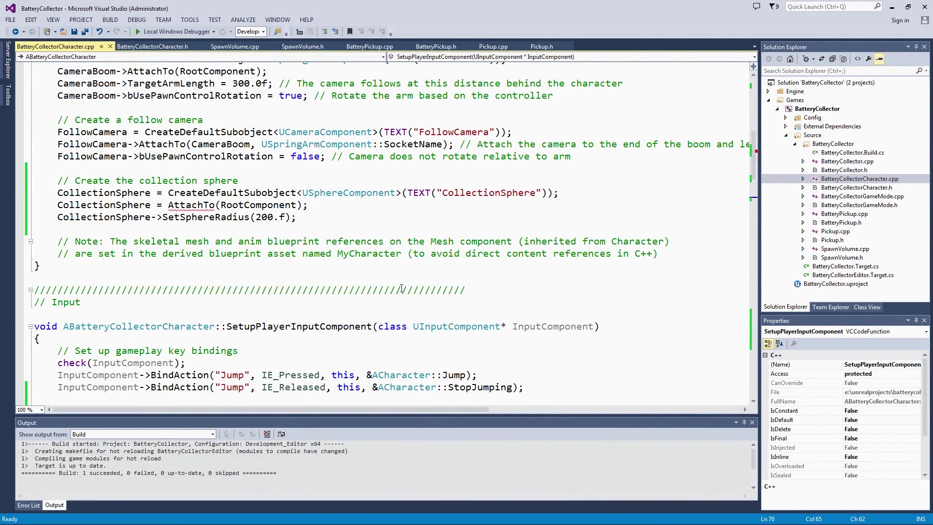
scroll(401, 289, up, 2)
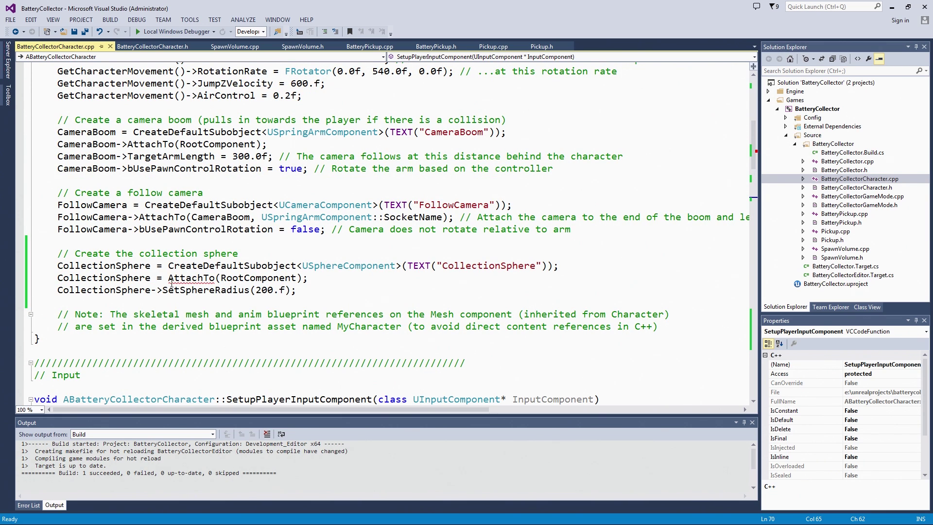
drag(167, 278, 150, 278)
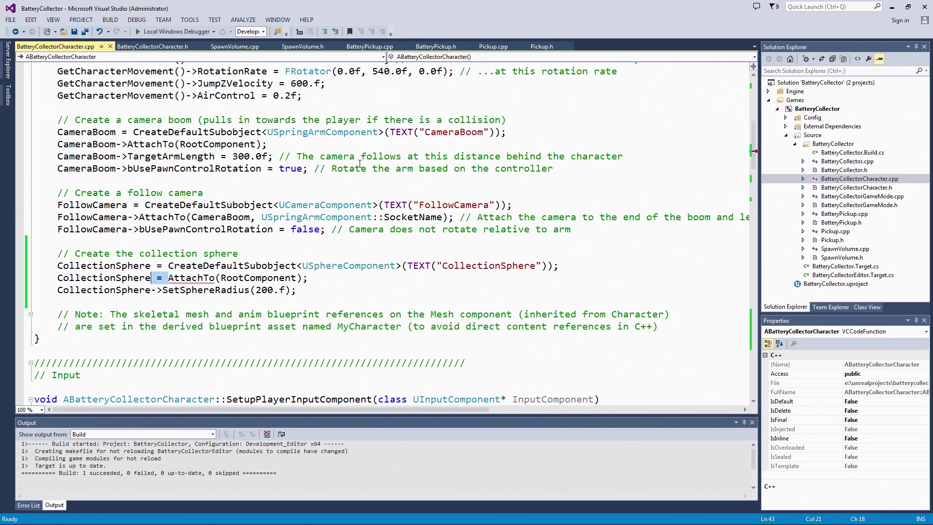
click(61, 145)
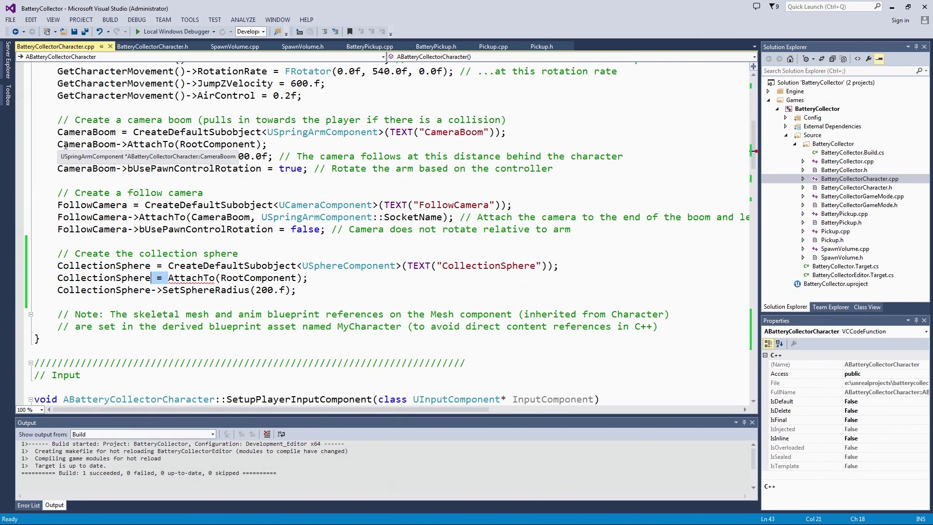
drag(62, 144, 181, 145)
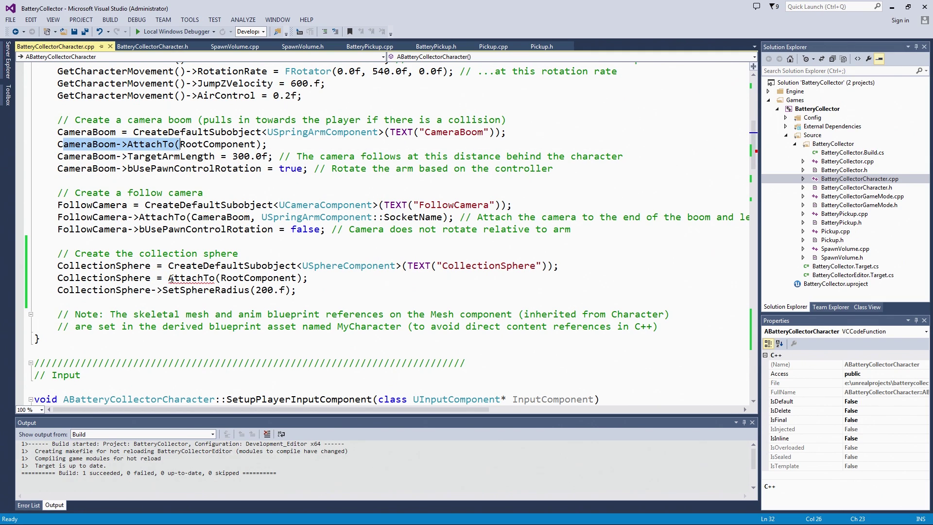
drag(169, 278, 152, 279)
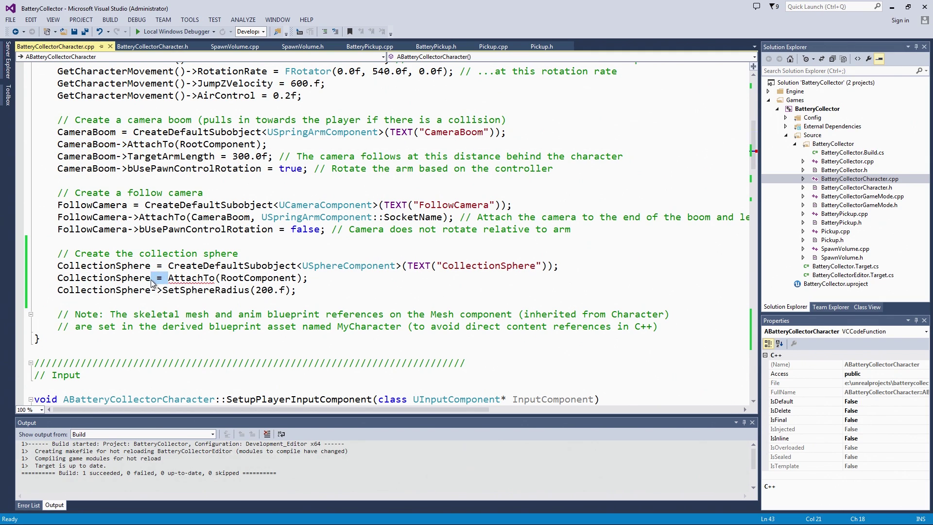
text(->)
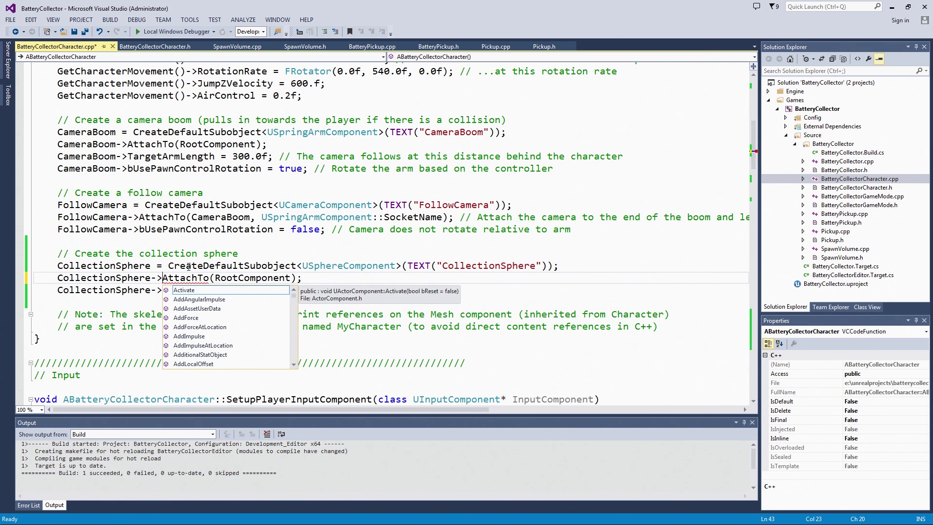
text(SetSphereRadius(200.f);)
key(ctrl+s)
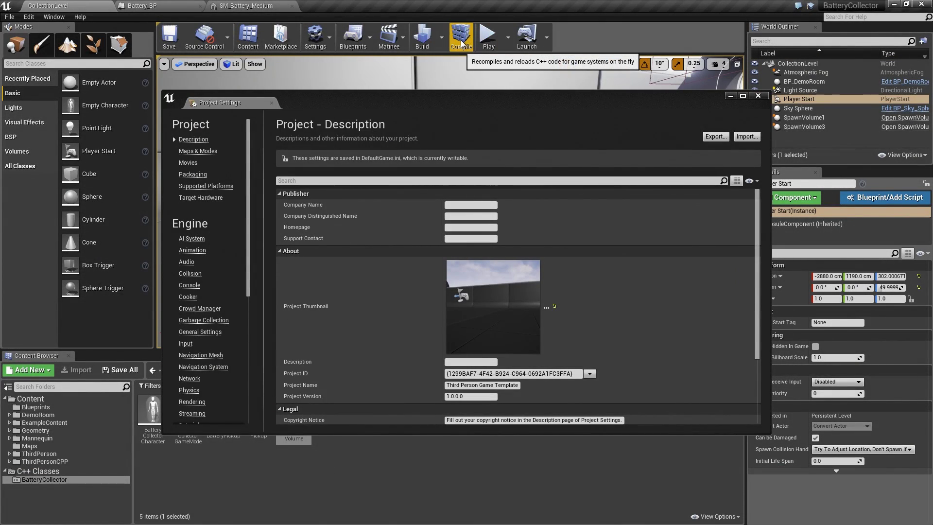
Step: Recompile successfully, then show Engine > Input with Action Mappings and Axis Mappings expanded
click(461, 40)
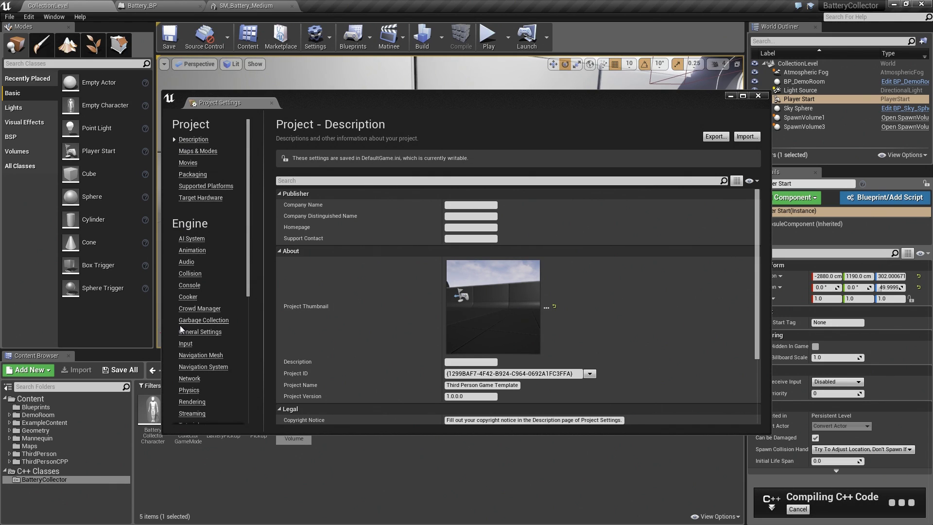
click(185, 344)
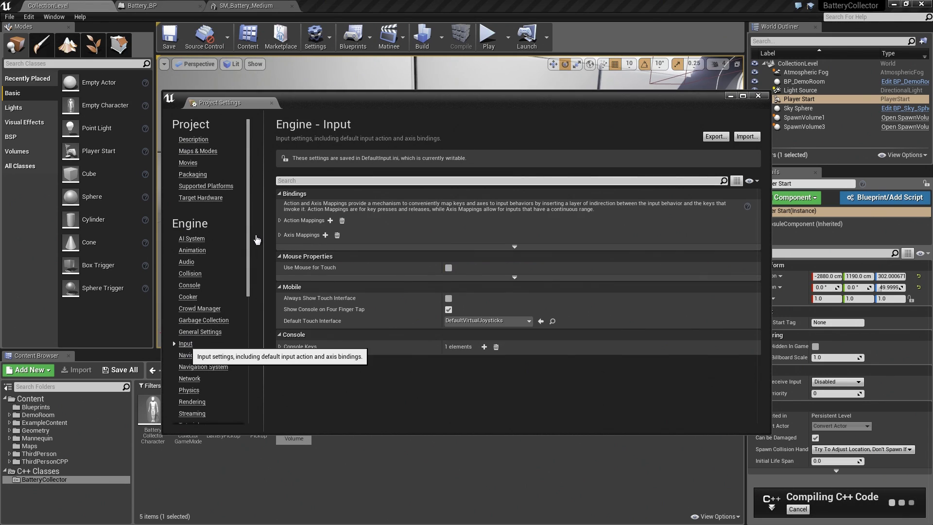
click(279, 222)
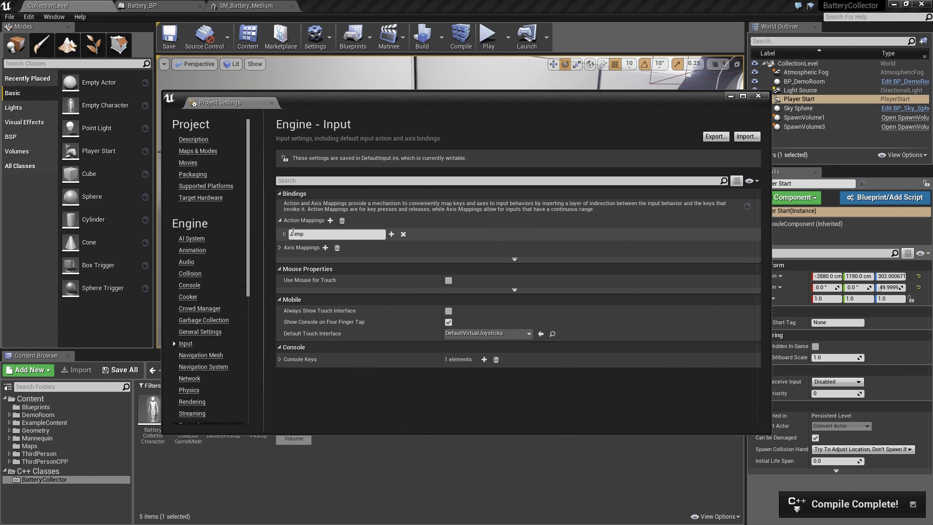
click(279, 249)
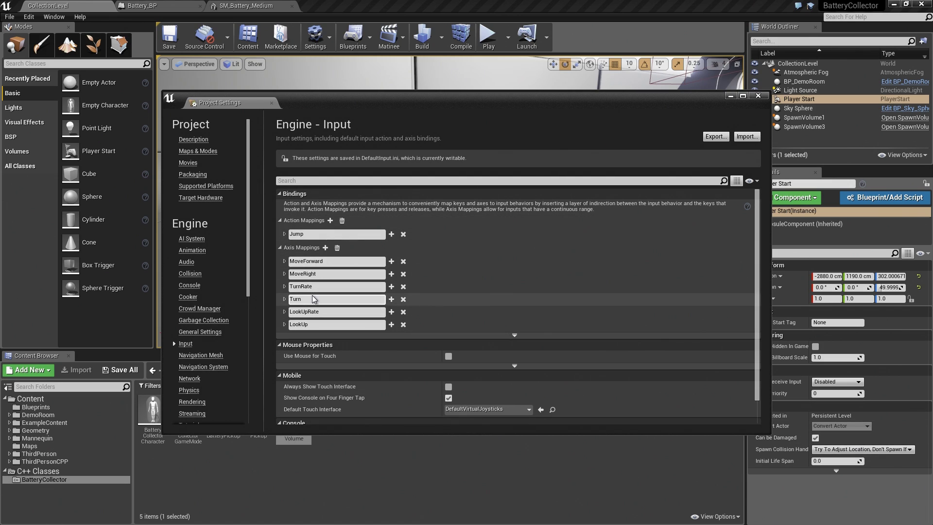
Step: Add a new 'Collect' action mapping and bind it to the C key
click(330, 221)
click(350, 249)
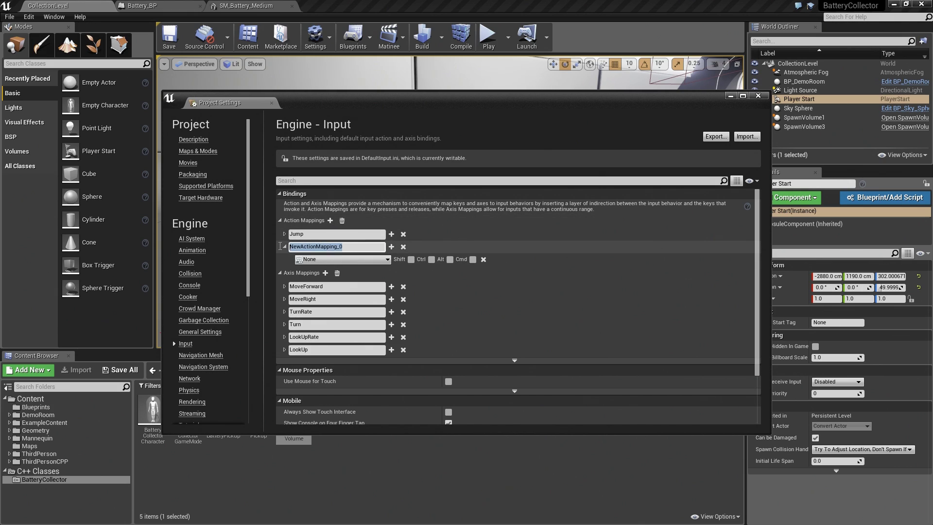
text(Collect)
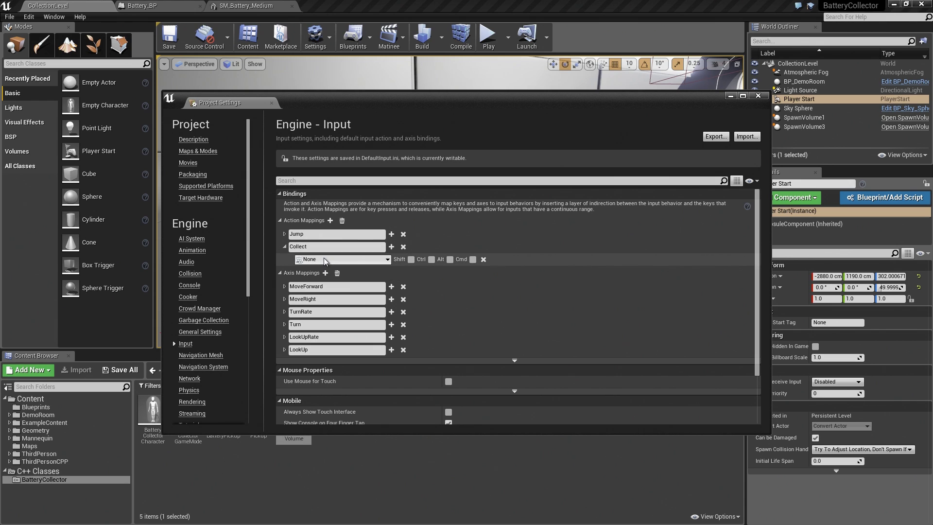
click(368, 260)
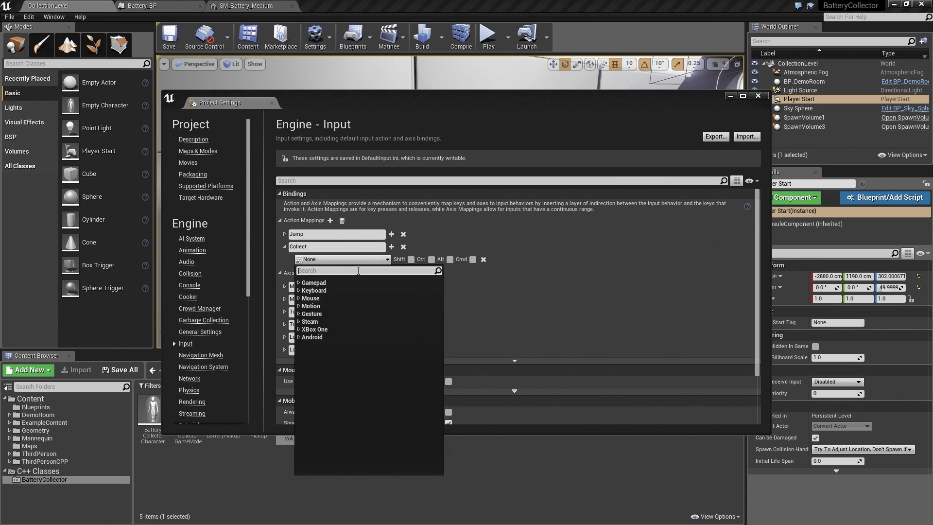
text(C)
scroll(347, 352, down, 3)
scroll(347, 352, down, 3)
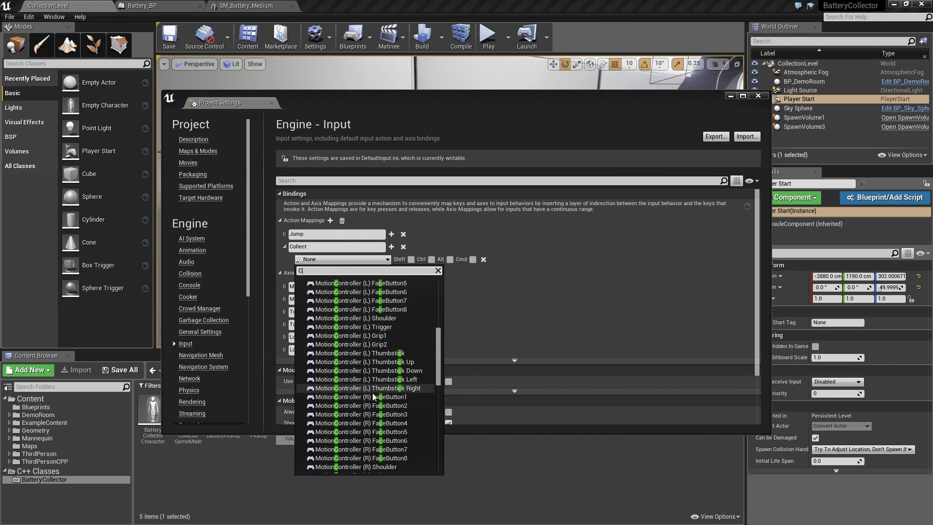
scroll(348, 364, down, 3)
scroll(348, 428, down, 3)
click(345, 407)
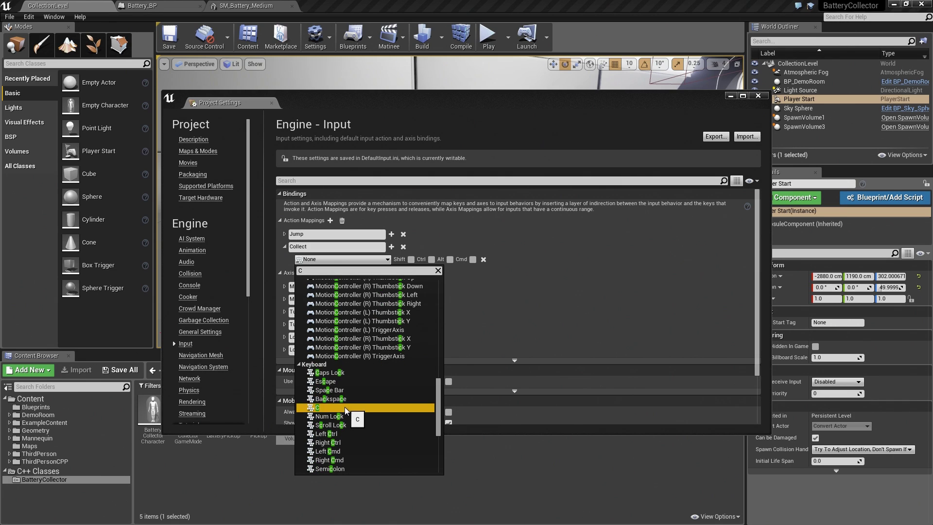
Step: Add a second key binding to Collect, then delete the empty None row
click(391, 247)
click(361, 272)
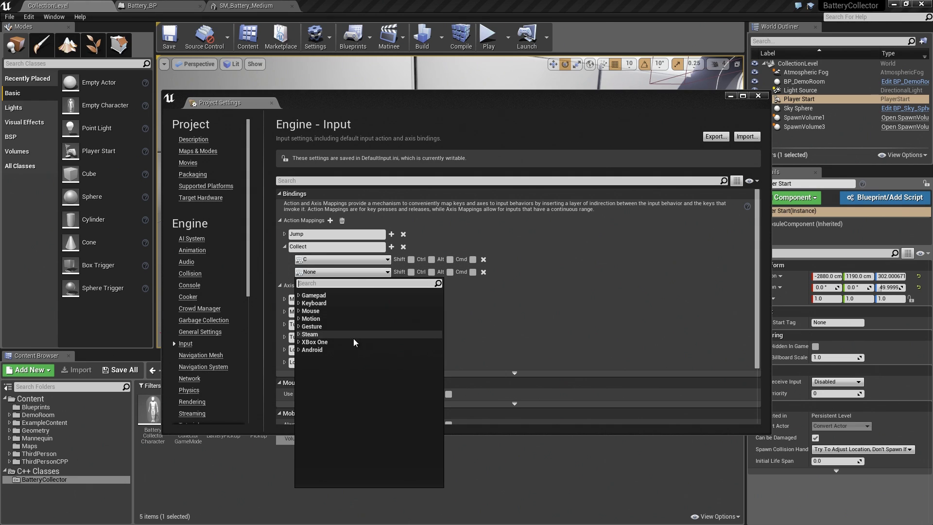
click(304, 297)
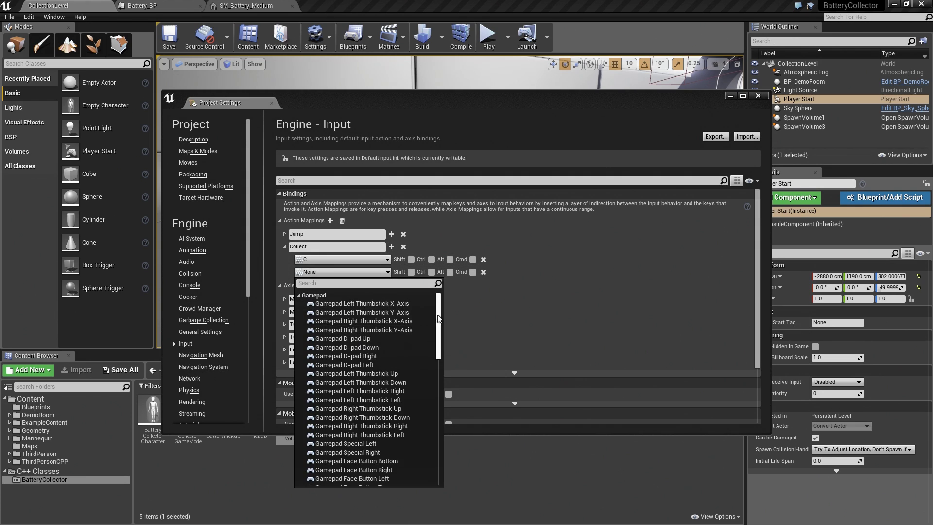
mouse_move(438, 319)
mouse_down()
mouse_move(436, 432)
mouse_move(437, 307)
mouse_up()
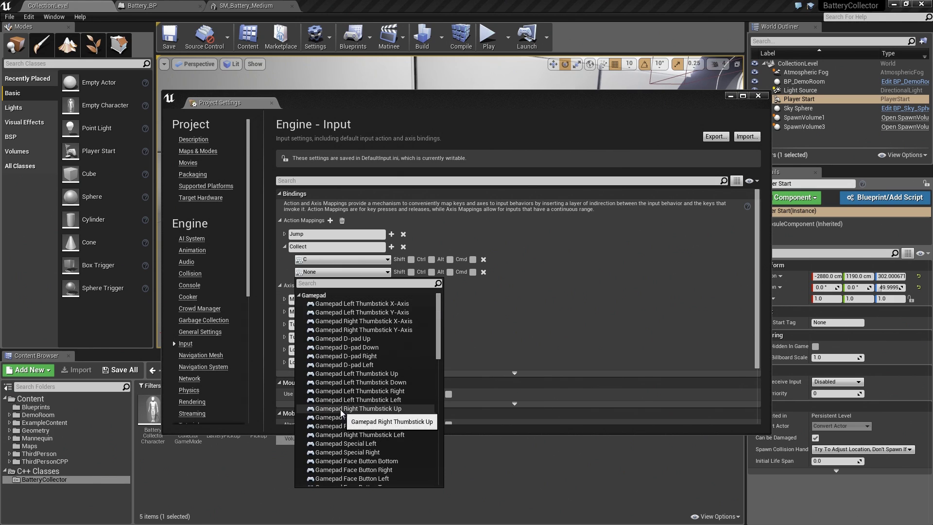
scroll(387, 403, down, 1)
scroll(379, 401, down, 2)
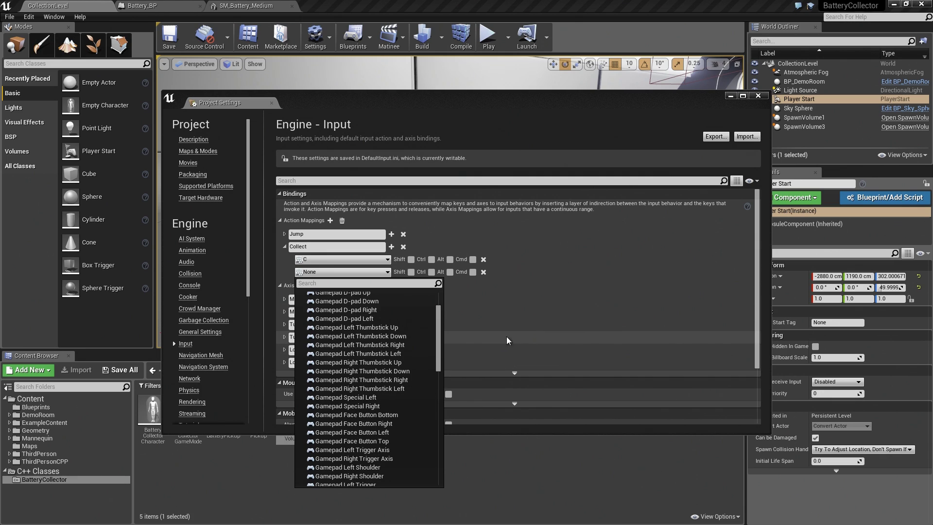
click(353, 270)
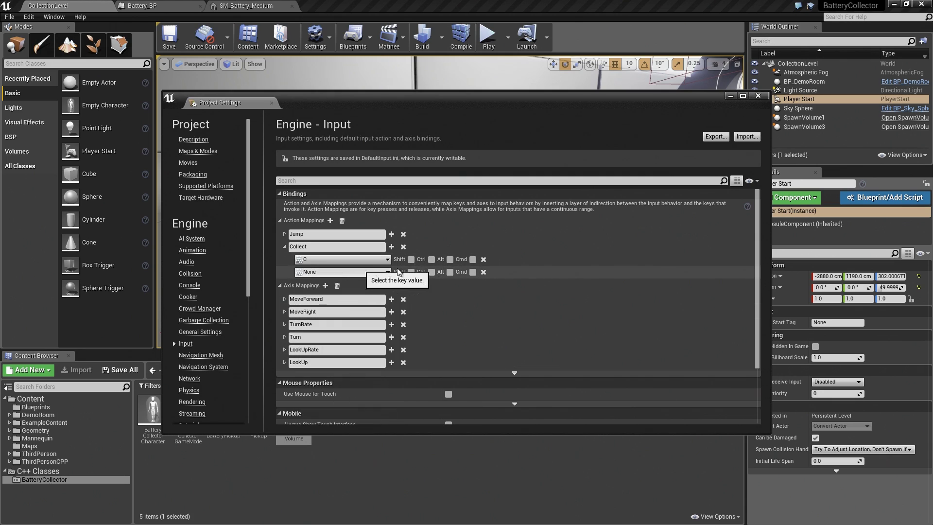
click(484, 272)
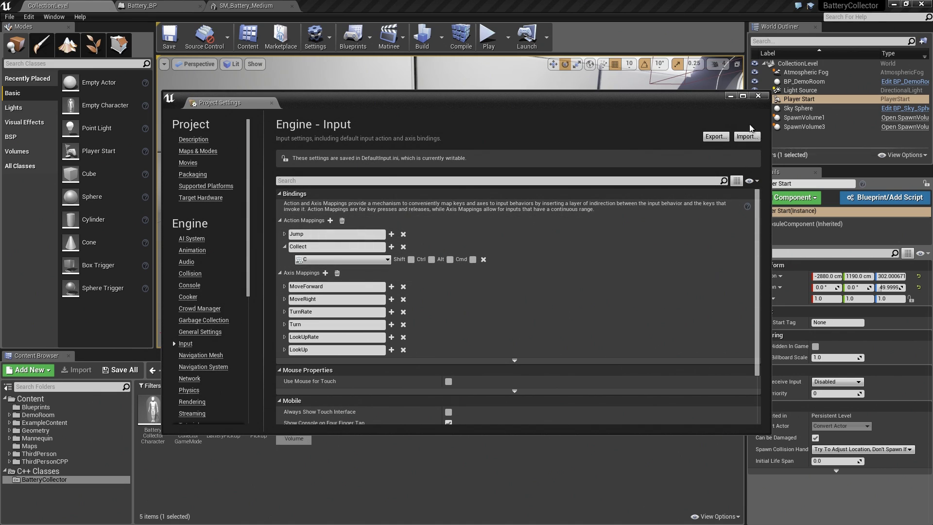
Step: Close Project Settings and show the Output Log from Window > Developer Tools
click(757, 96)
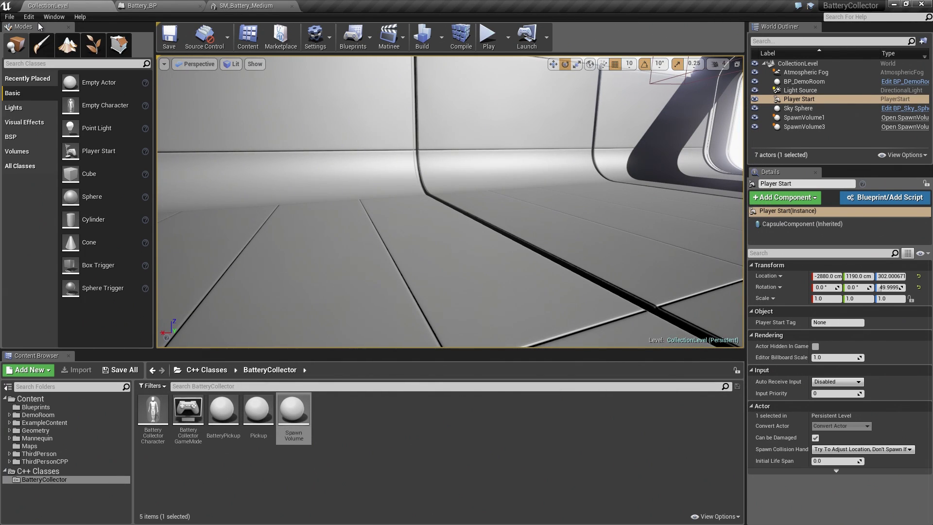
click(53, 18)
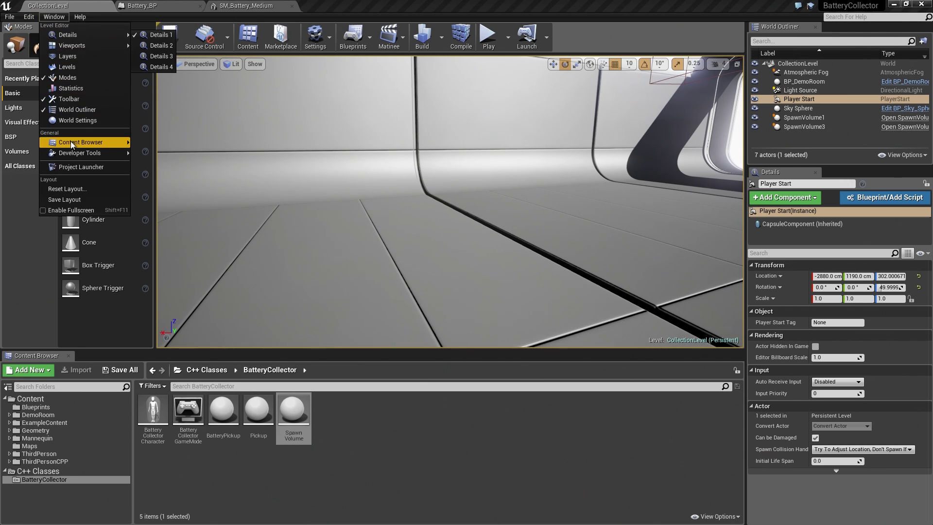
mouse_move(81, 153)
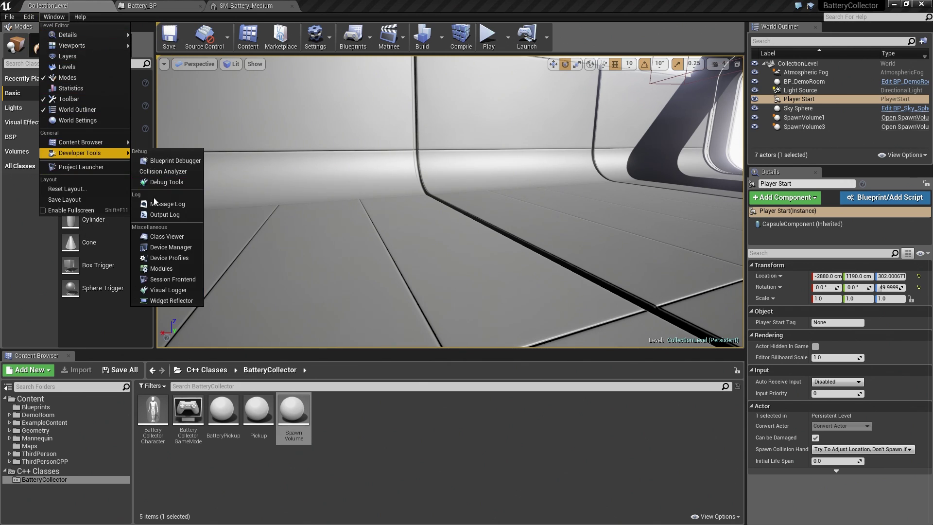
click(157, 213)
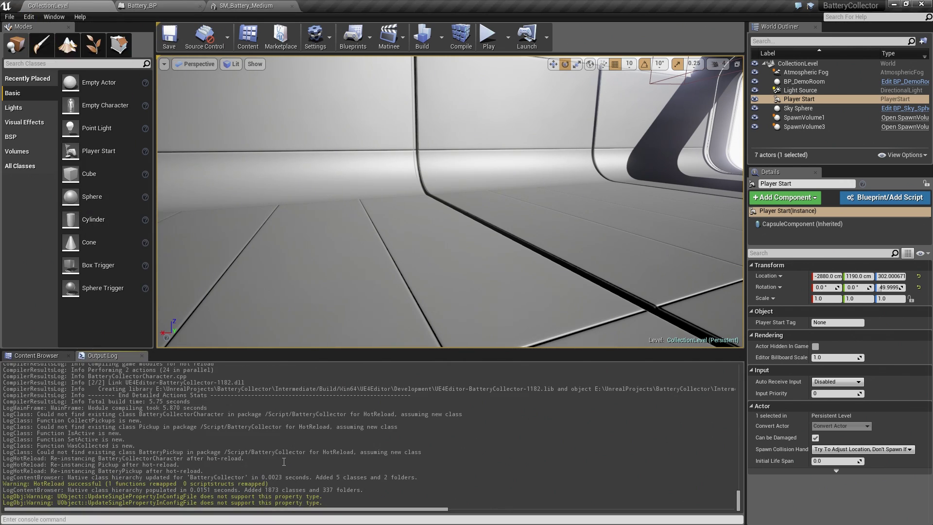
Step: Play the level, run the character toward the batteries and collect nearby pickups with C
click(487, 47)
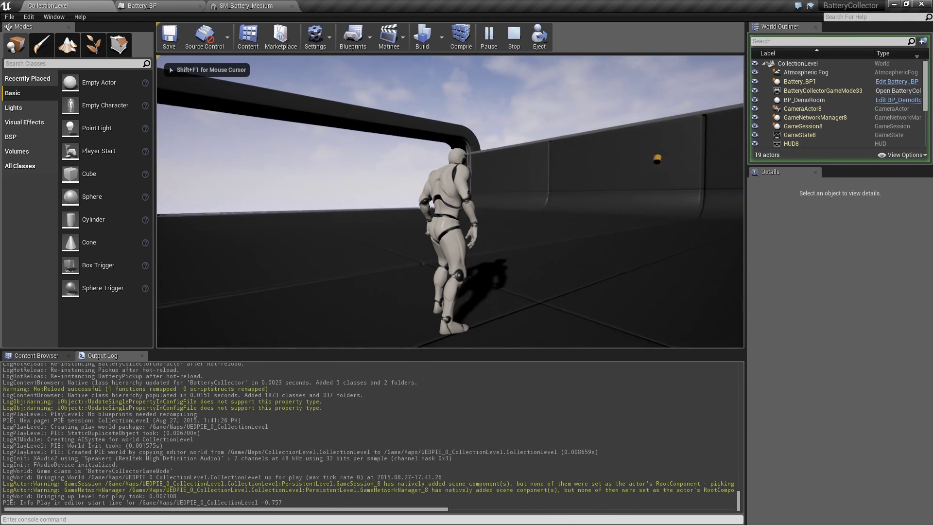
key(w)
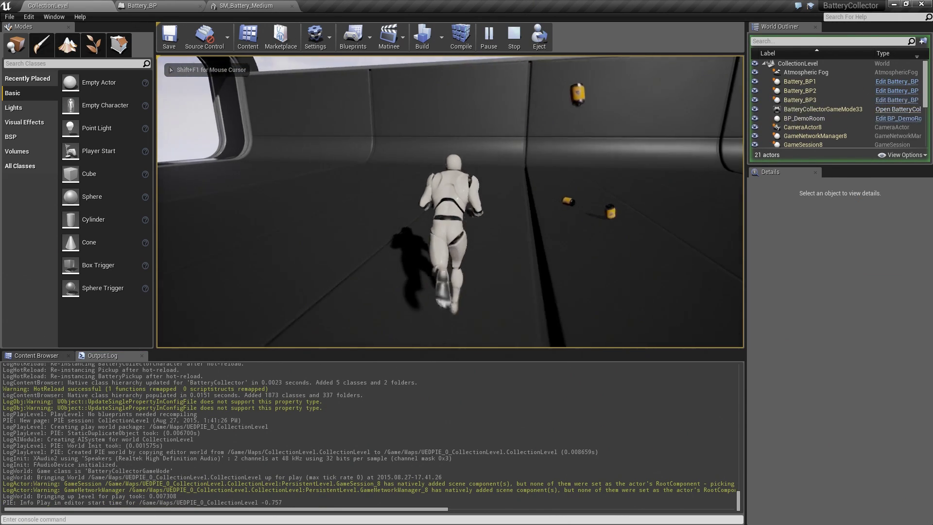
key(w)
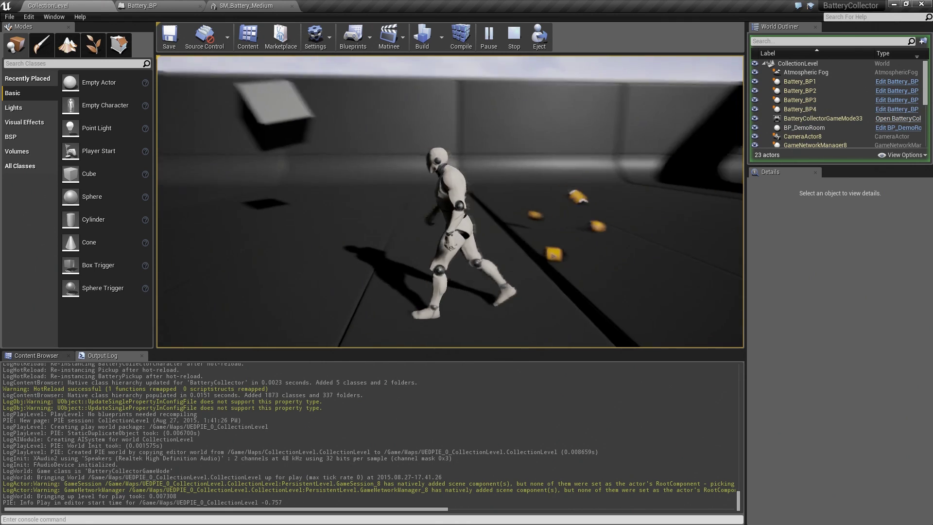
key(w)
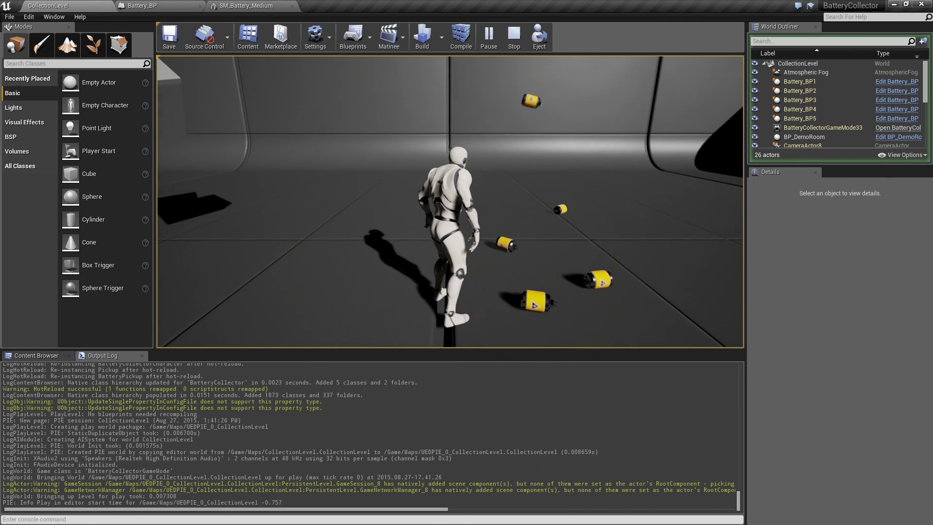
key(w)
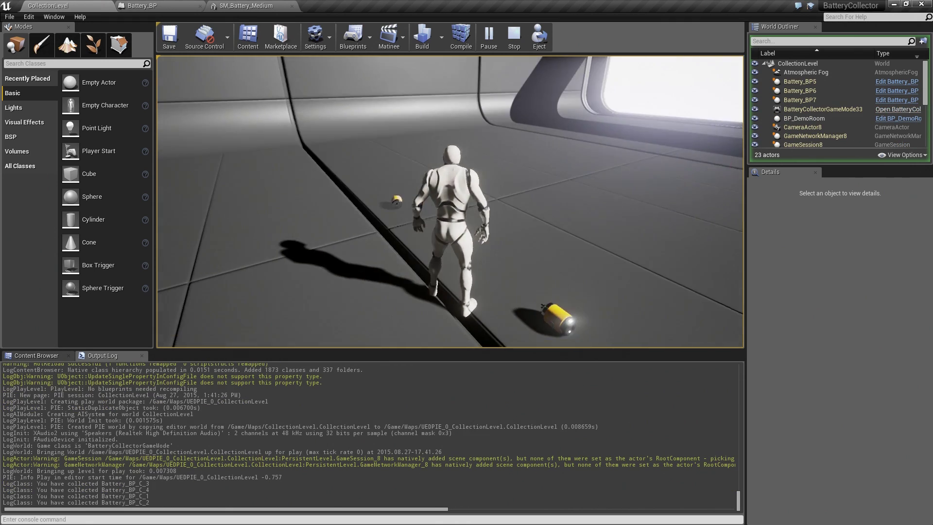
key(w)
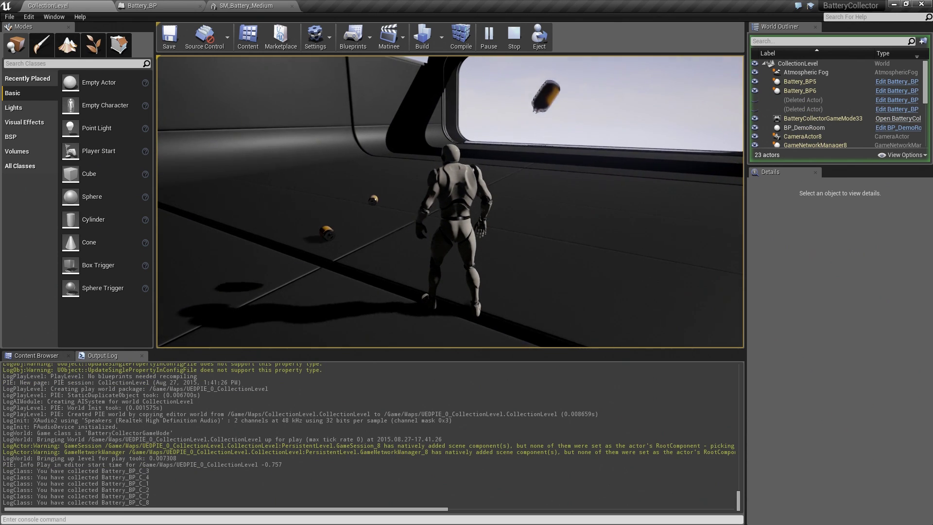
key(w)
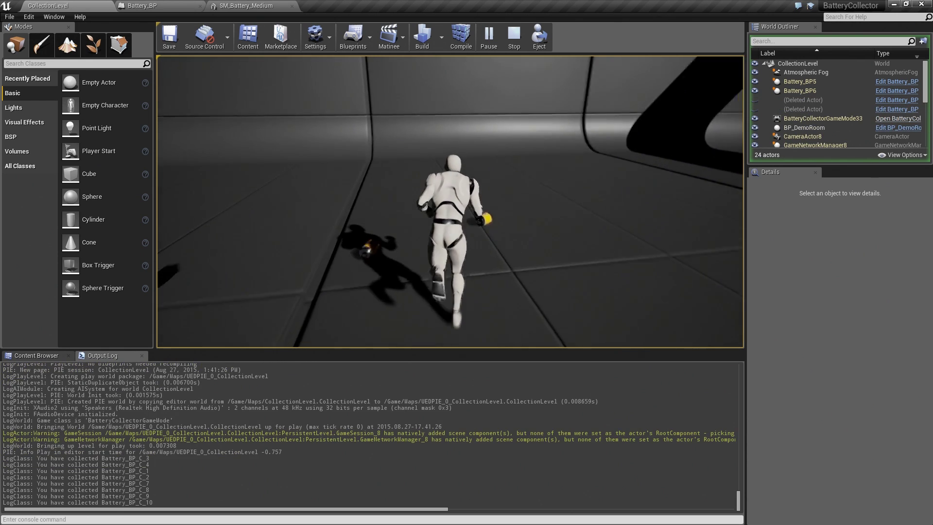
key(w)
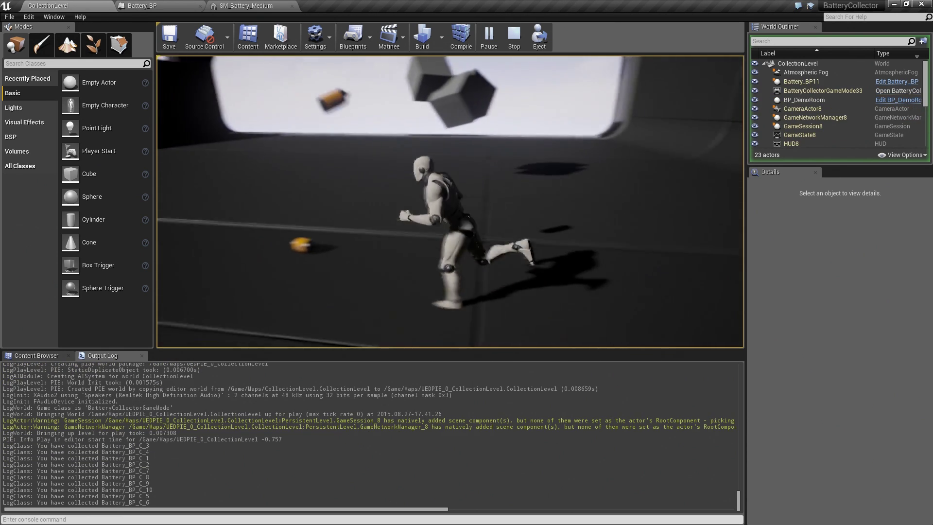
key(w)
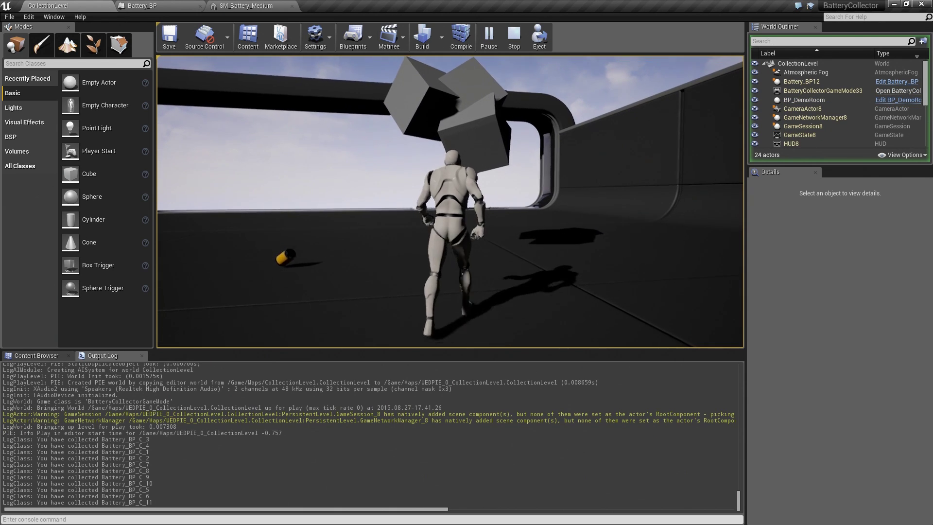
key(c)
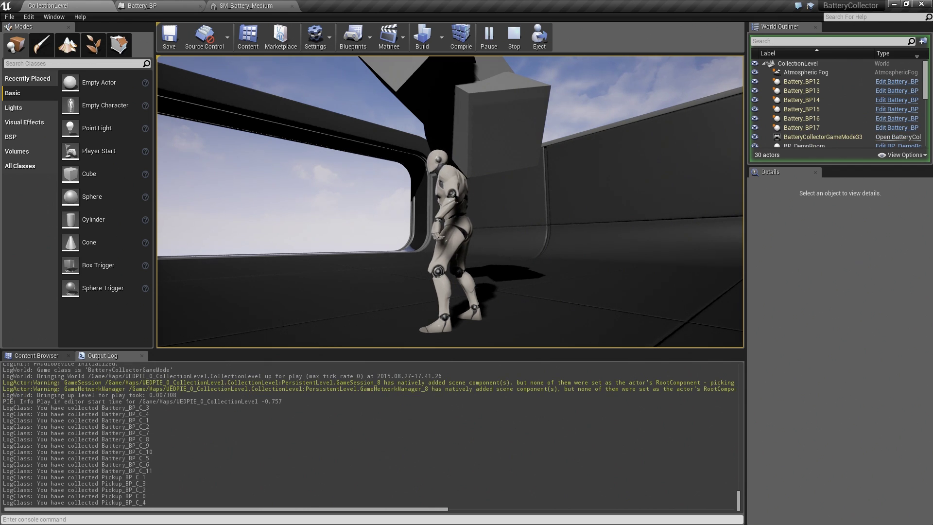
Step: Run to the battery pile and collect more batteries with C while watching the log
key(w)
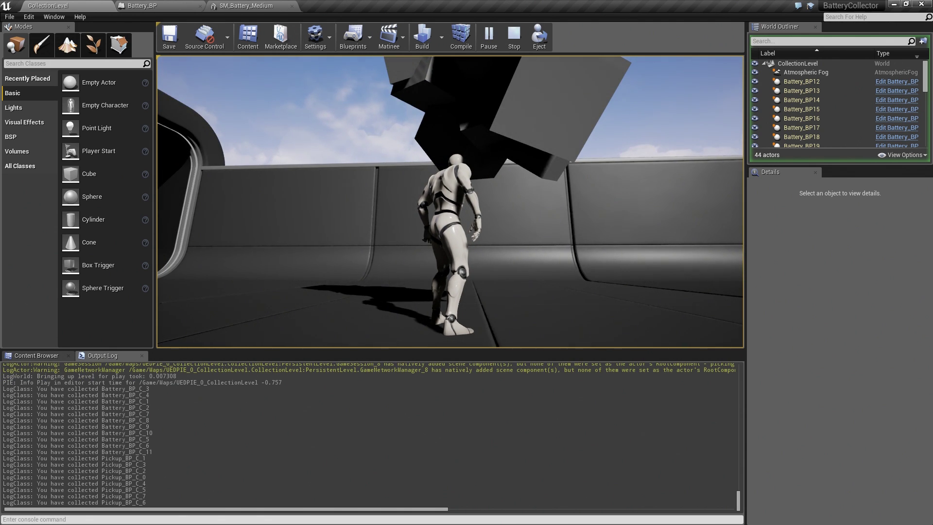
key(w)
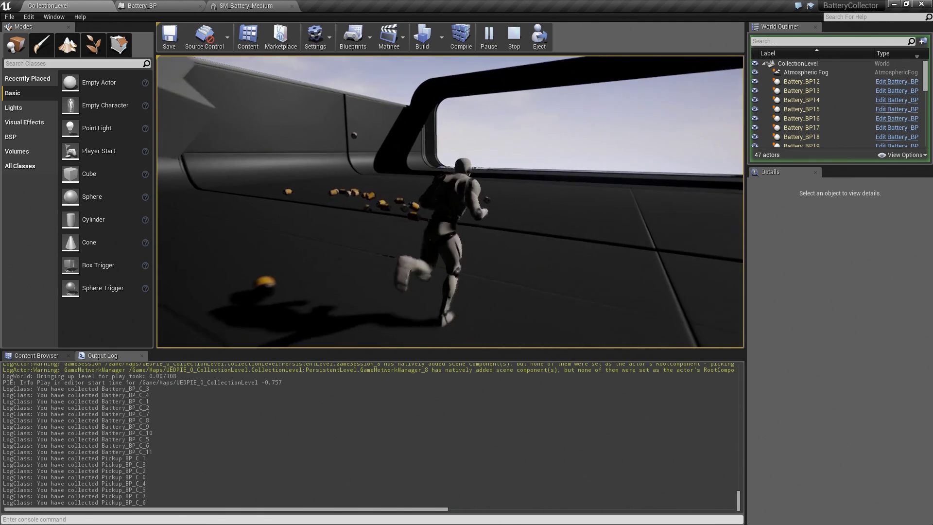
key(c)
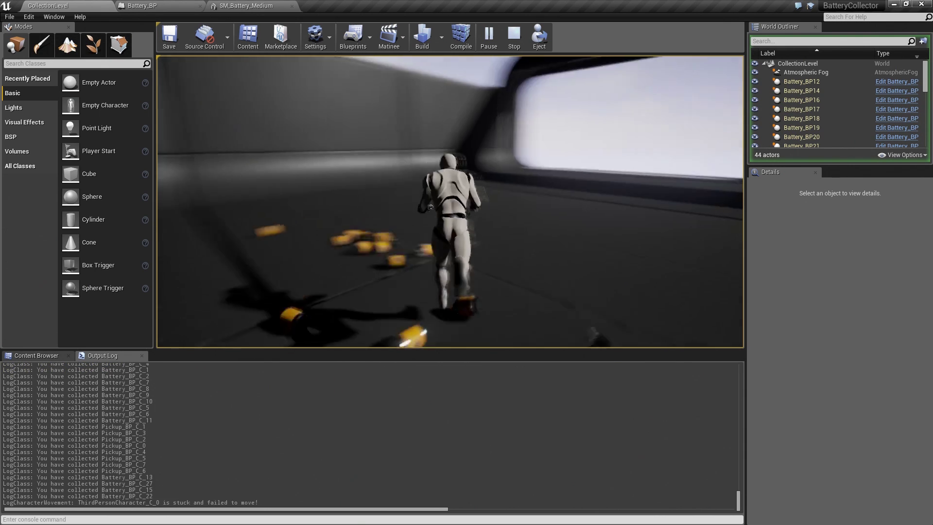
key(w)
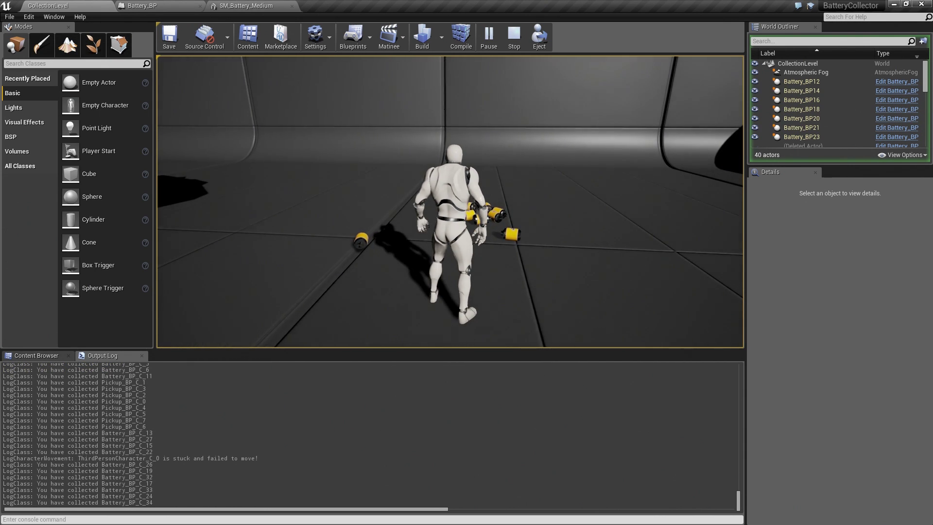
key(c)
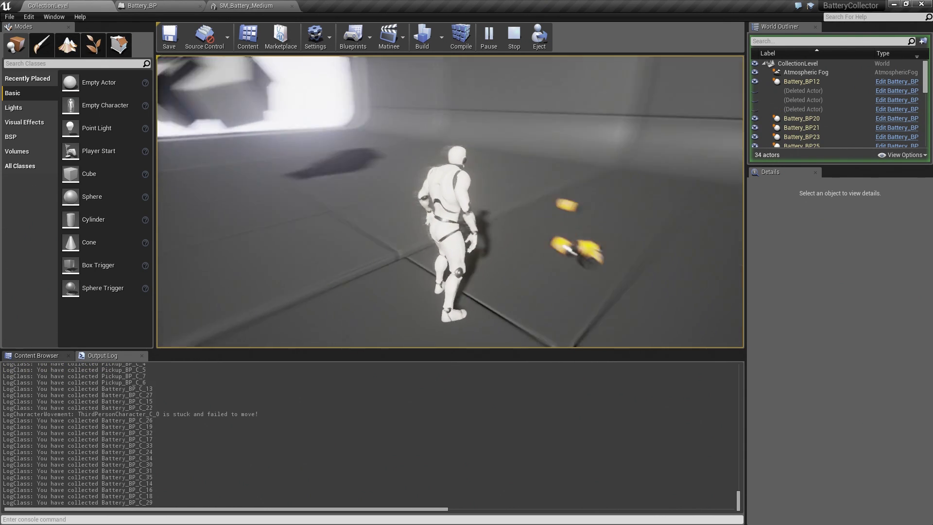
key(w)
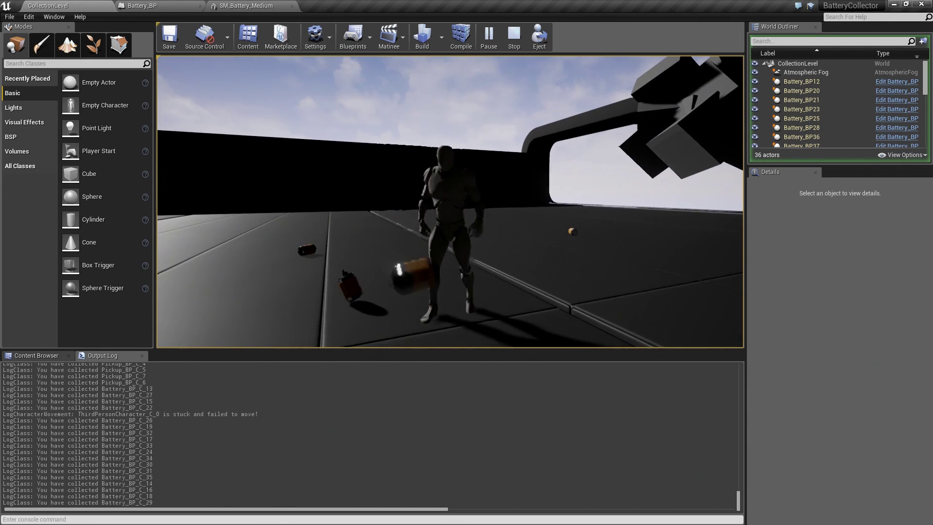